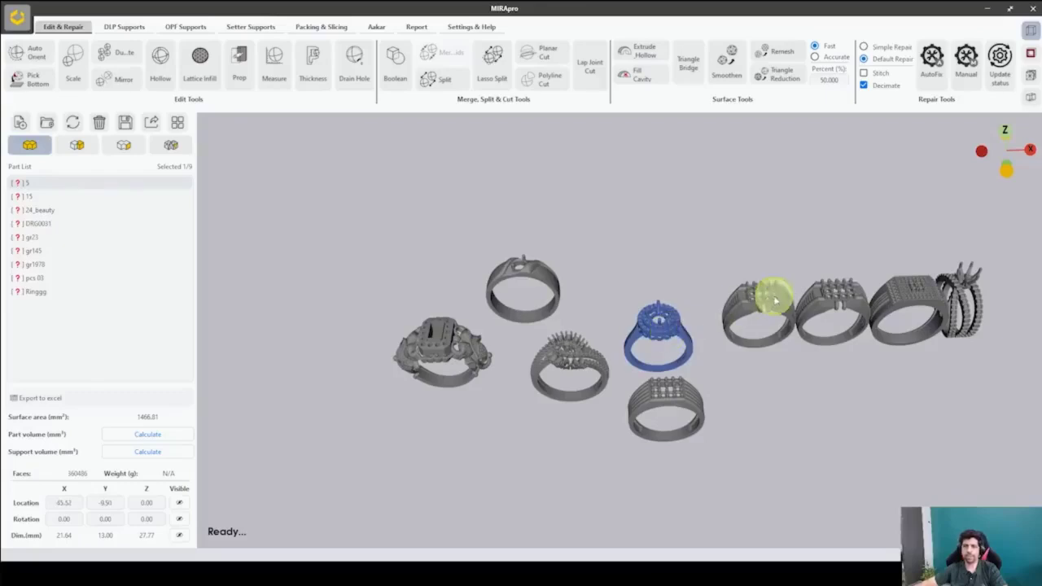
- Rearrange the outlying ring models in the scene, grouping the three signet-style rings and Ringgg around the other rings
drag(768, 299, 704, 273)
drag(824, 308, 773, 360)
drag(890, 309, 809, 423)
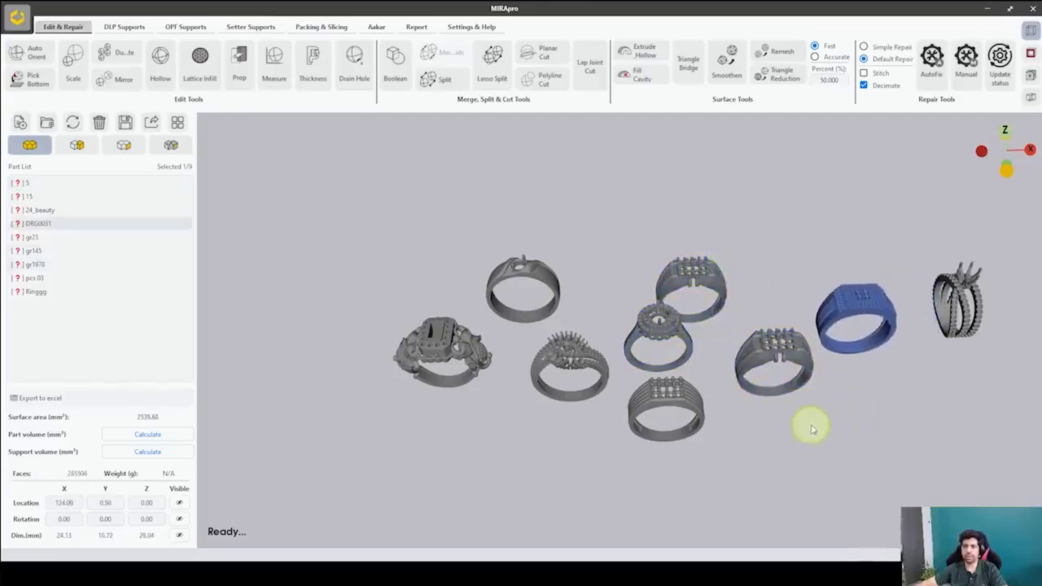
click(959, 301)
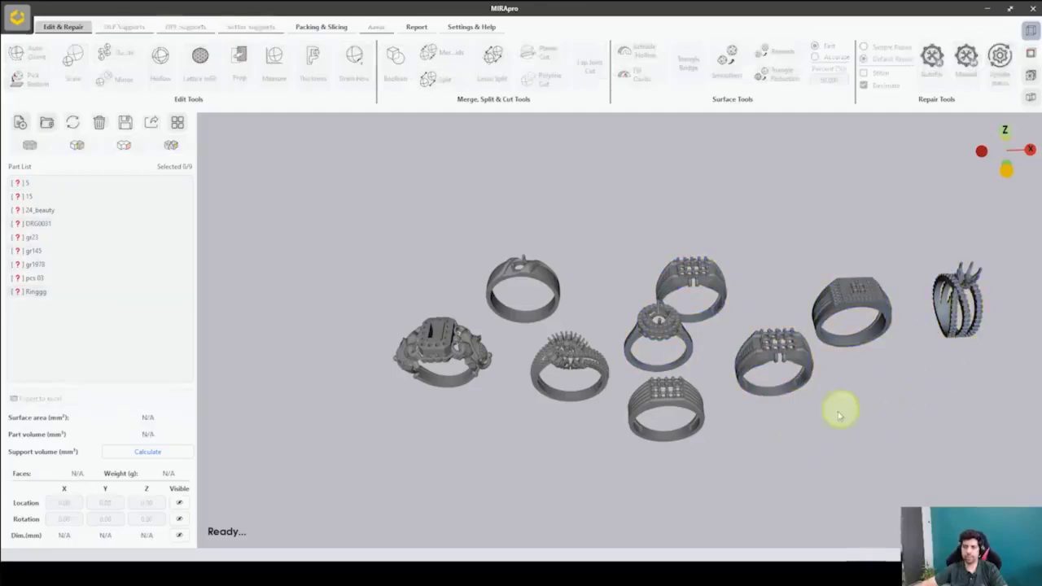
drag(934, 262, 600, 225)
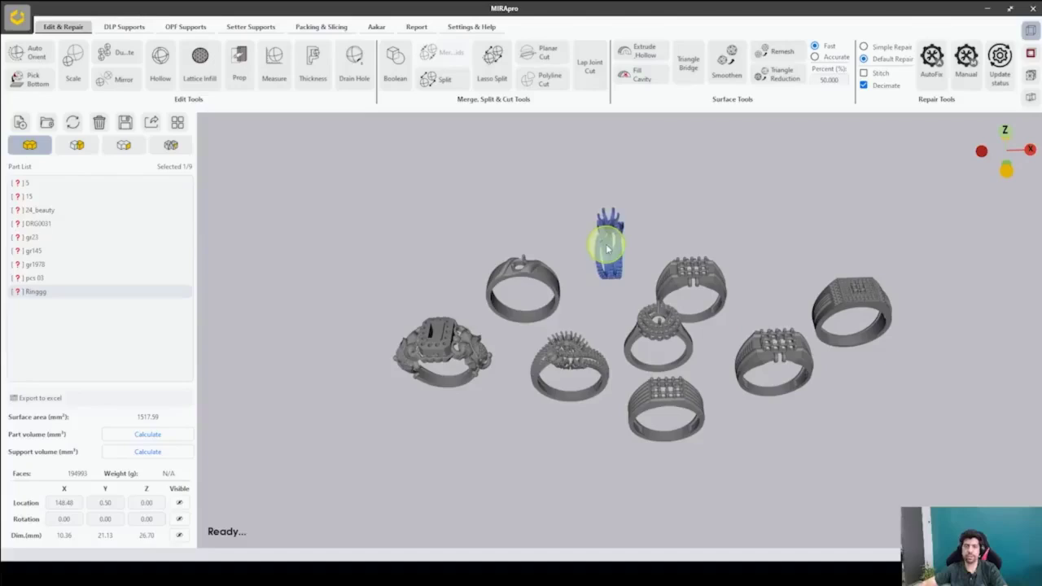
scroll(572, 294, up, 3)
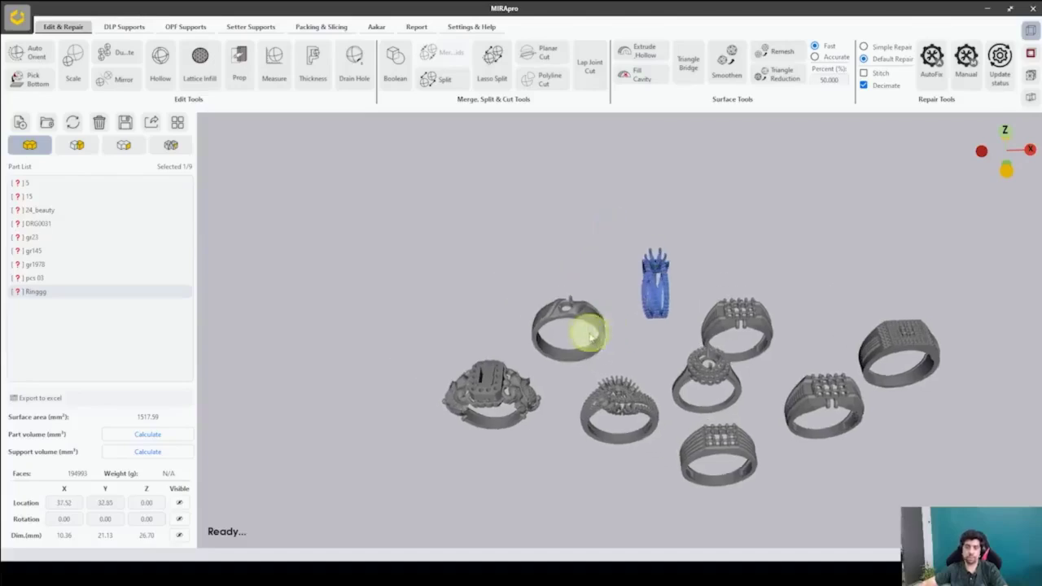
- Select the pcs 03 ring and check its mesh diagnostics in Shell Repair
right_drag(592, 346, 679, 328)
click(656, 334)
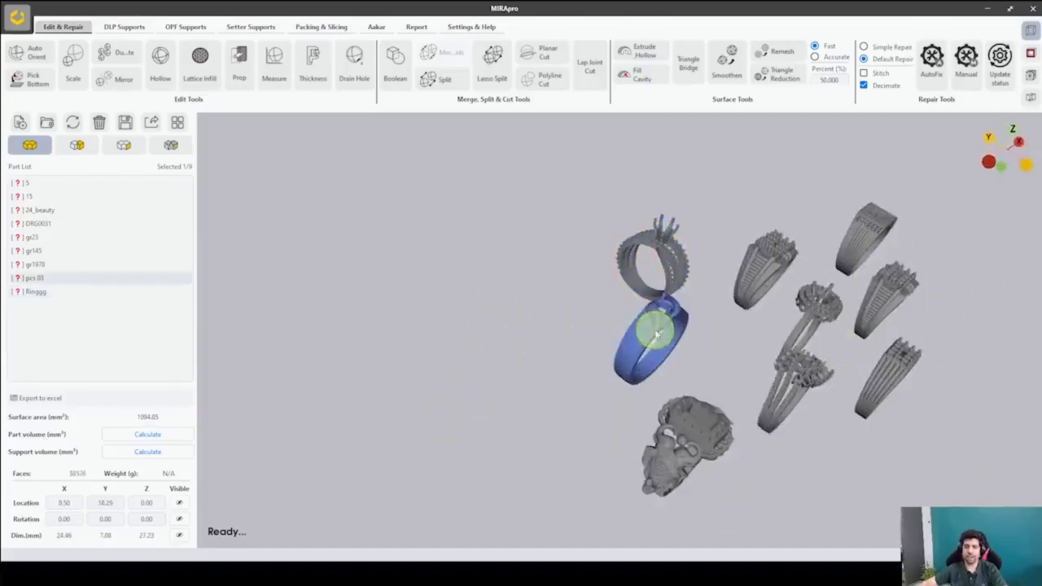
double_click(65, 278)
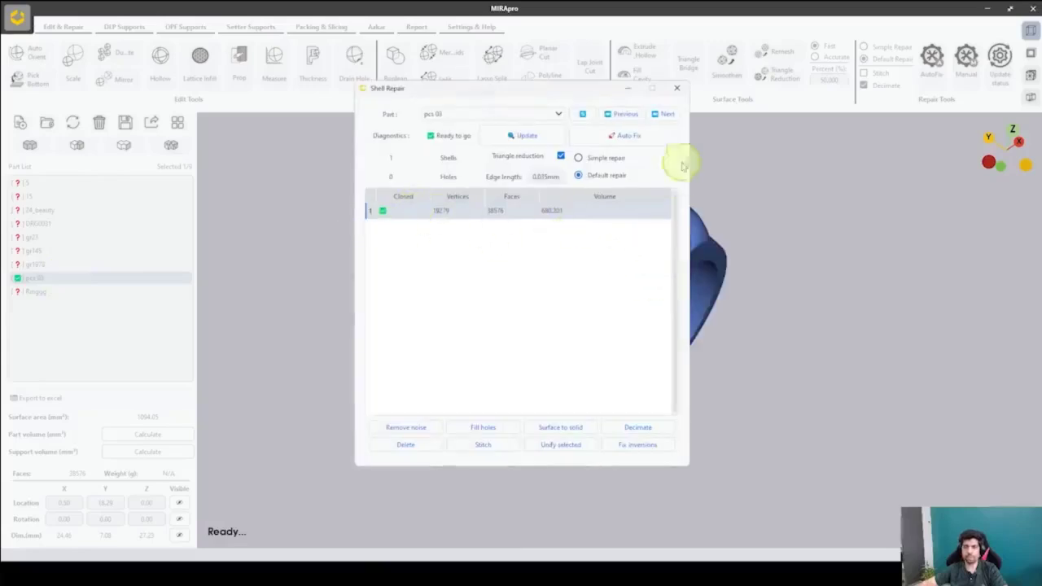
click(682, 94)
- Start the Aakar tool on the pcs 03 ring and enable temple mode
mouse_move(632, 309)
mouse_down()
mouse_move(679, 298)
mouse_move(619, 319)
mouse_up()
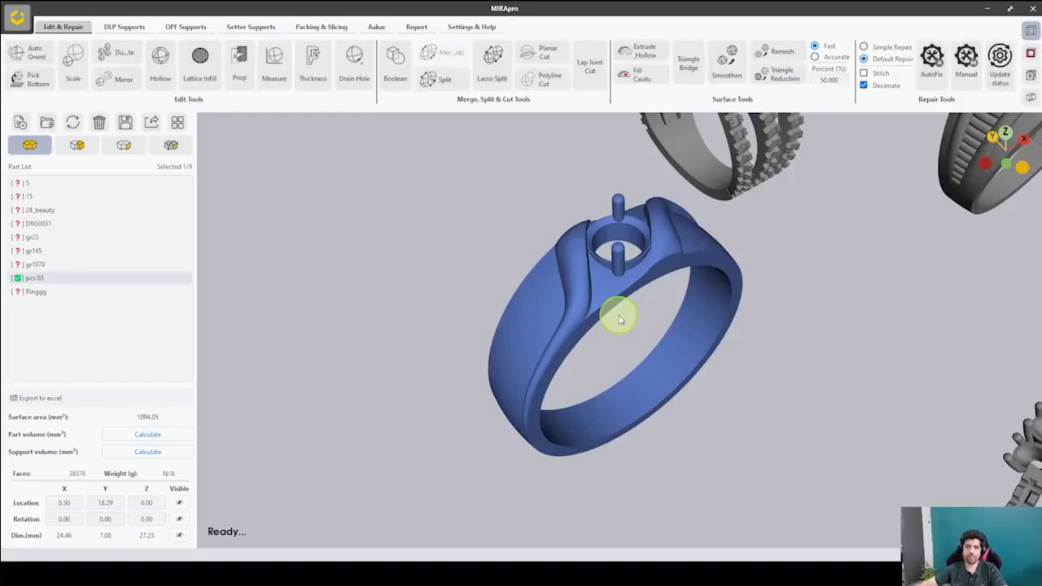
click(811, 254)
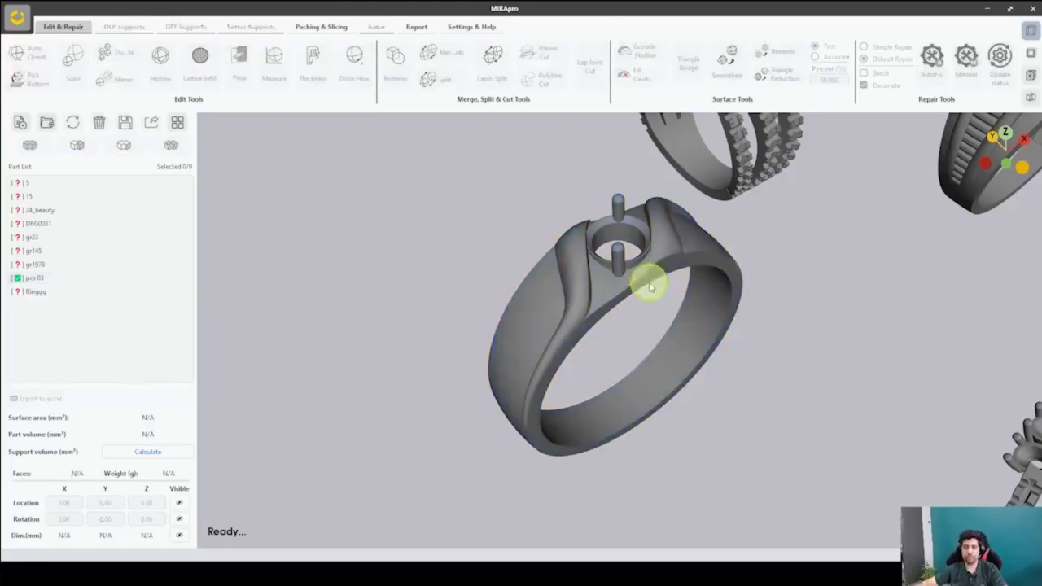
drag(646, 279, 615, 280)
click(669, 249)
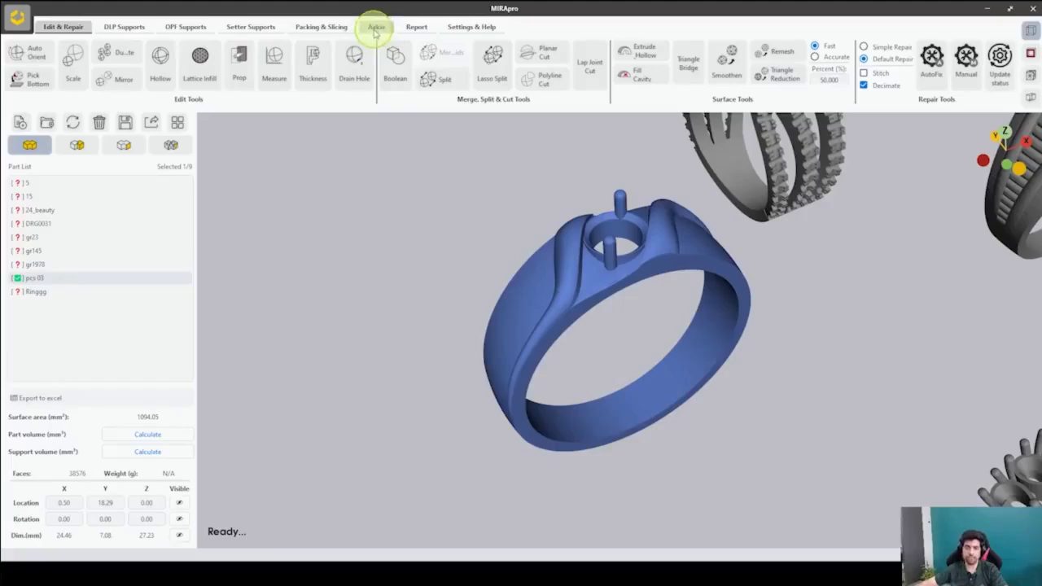
click(375, 28)
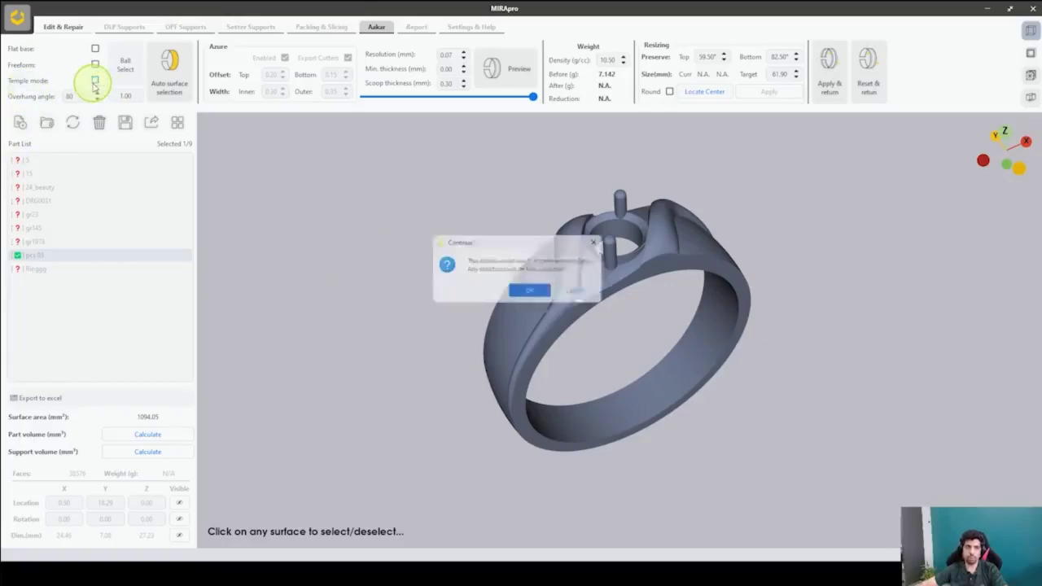
click(533, 294)
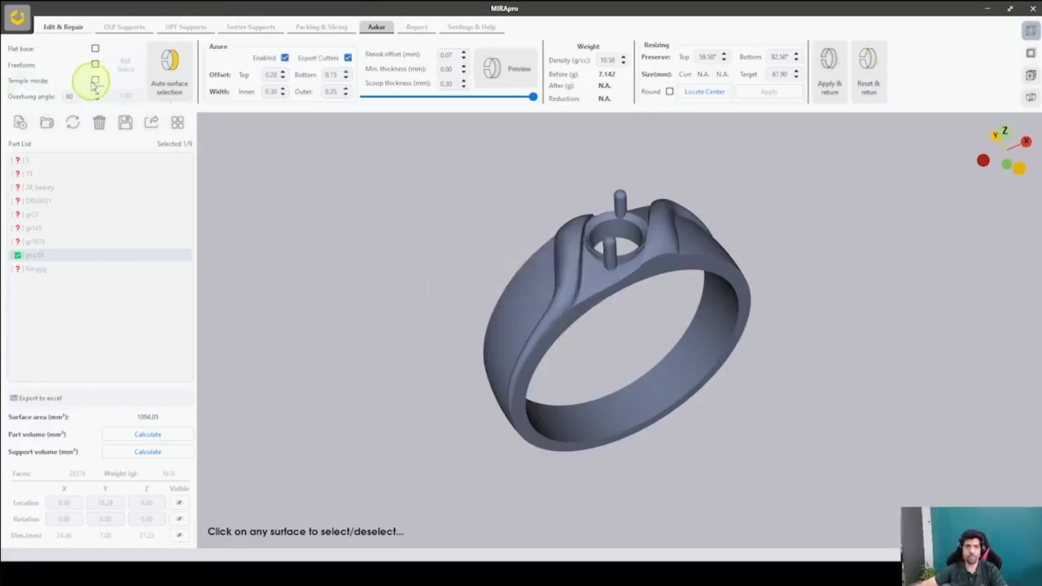
click(95, 81)
click(530, 291)
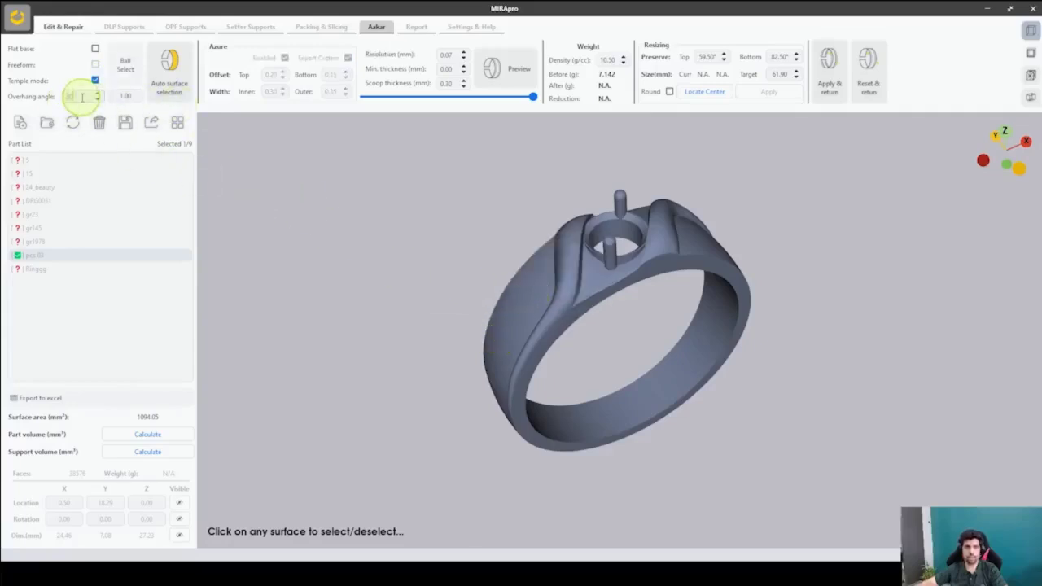
- Auto-select the ring's inner surface and deselect the wall of the stone hole
click(494, 341)
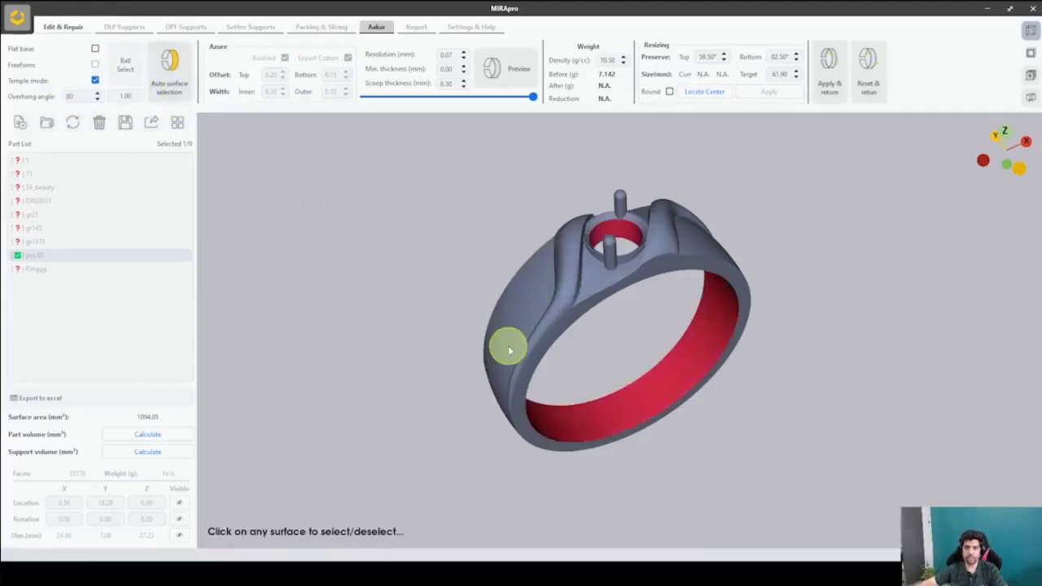
right_drag(421, 223, 552, 96)
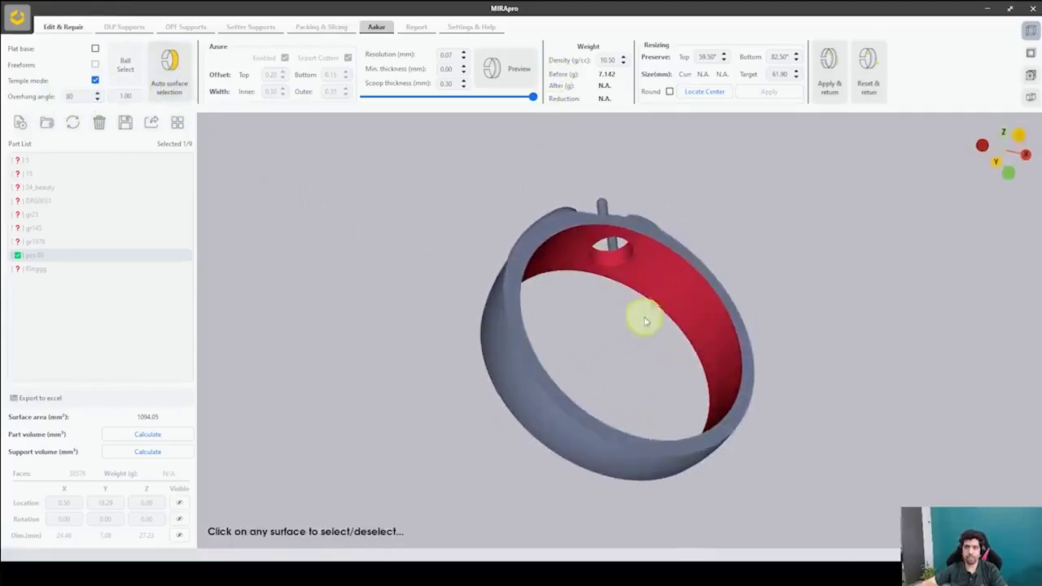
right_drag(644, 314, 781, 354)
scroll(680, 300, up, 3)
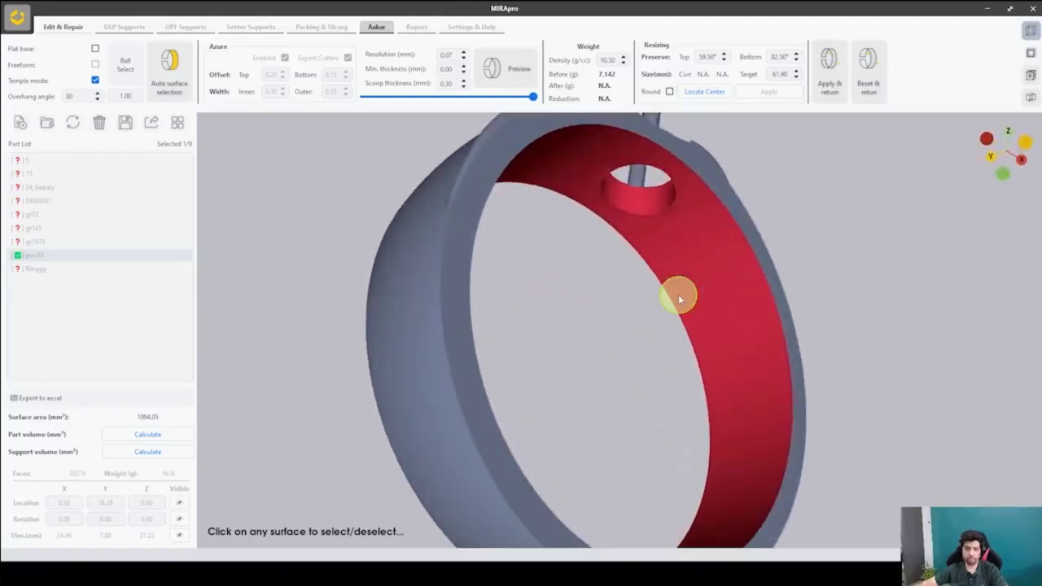
scroll(678, 293, up, 2)
scroll(590, 235, up, 2)
right_drag(670, 421, 779, 310)
scroll(716, 338, down, 5)
scroll(670, 309, up, 6)
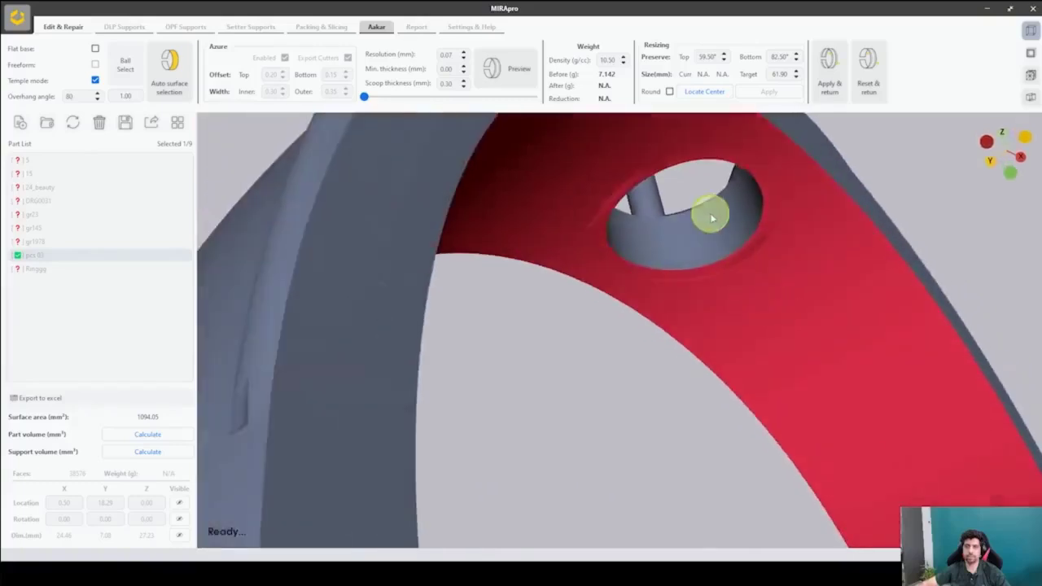
- Deselect the thin stray strip on the ring's side face near the shoulder
mouse_move(709, 216)
right_down()
mouse_move(730, 360)
mouse_move(704, 203)
right_up()
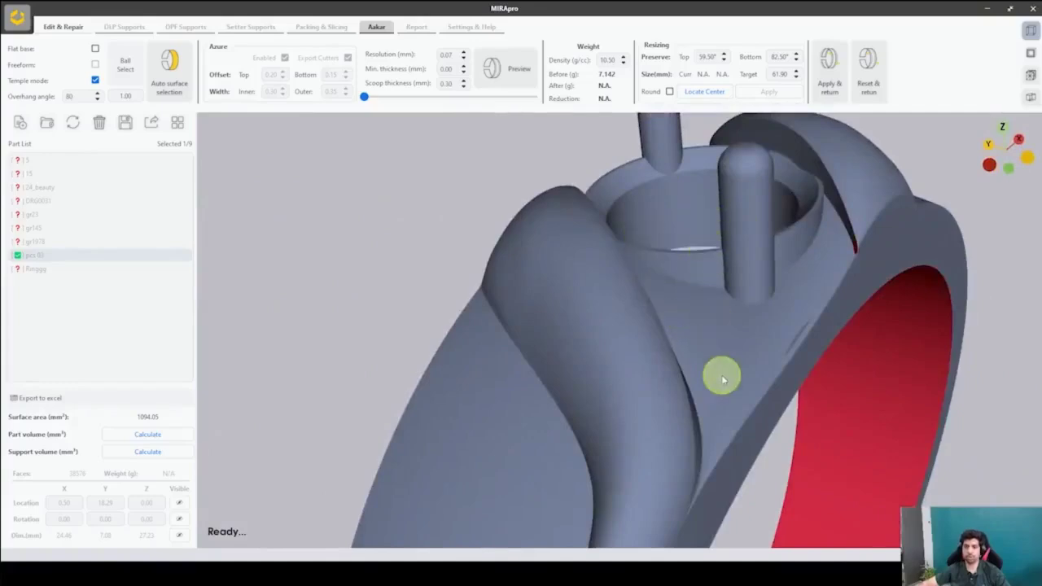
right_drag(721, 374, 561, 173)
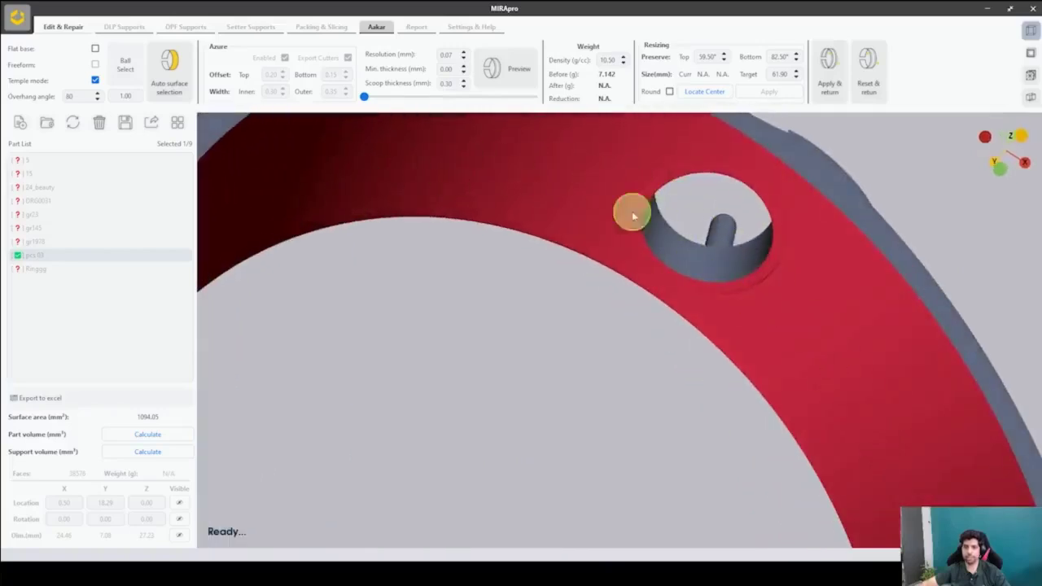
scroll(450, 396, down, 3)
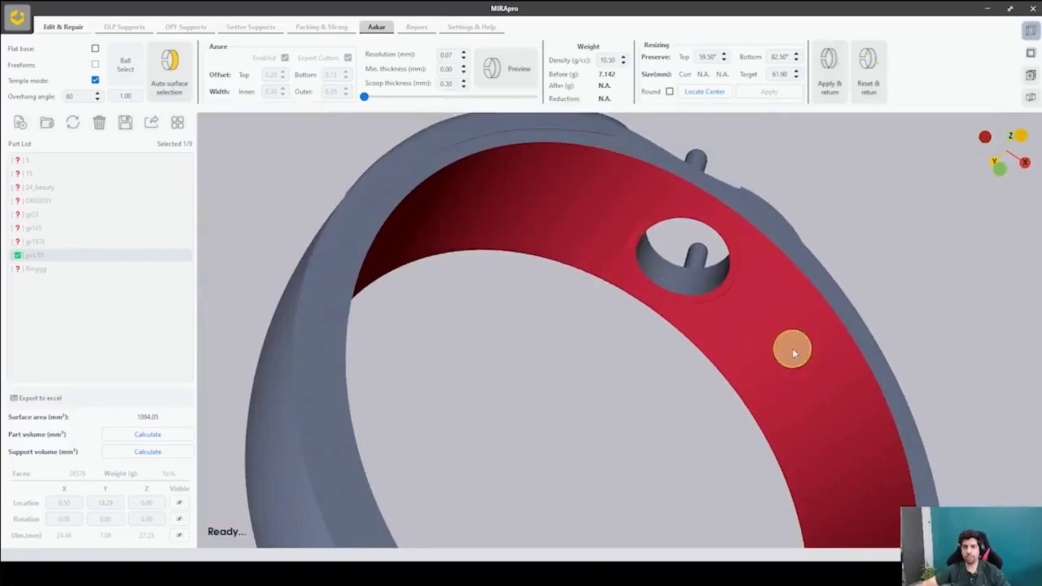
middle_drag(600, 210, 607, 353)
scroll(587, 298, up, 5)
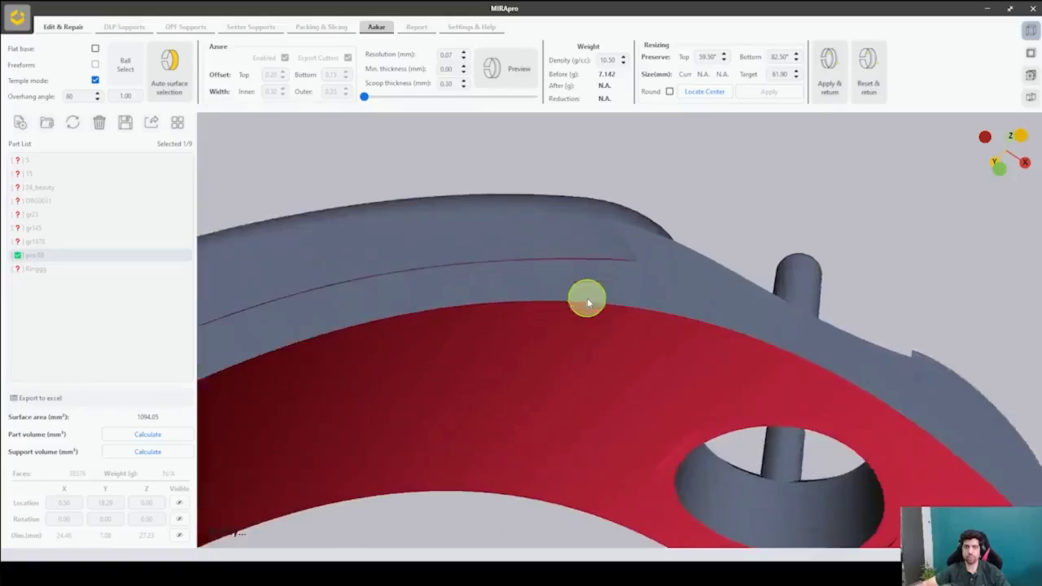
scroll(610, 241, up, 5)
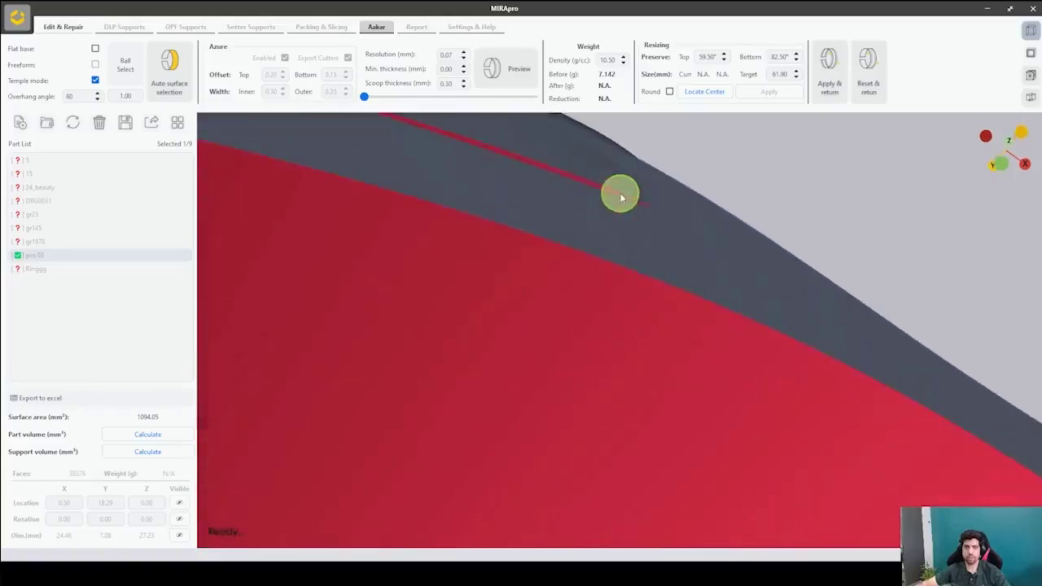
scroll(613, 273, down, 5)
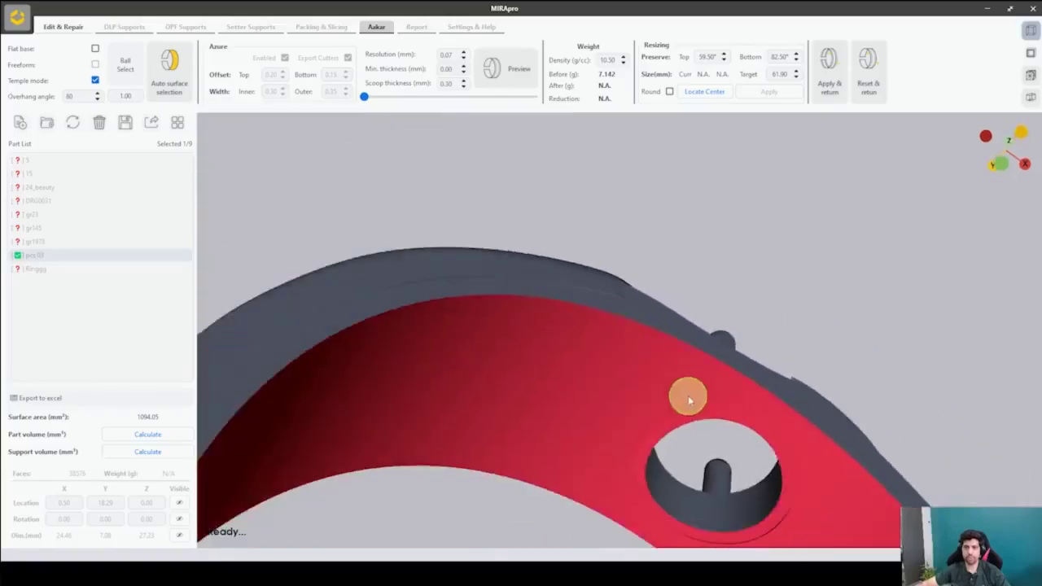
- Set the scoop thickness to 0.70 mm and preview the scooped ring
middle_drag(688, 395, 747, 381)
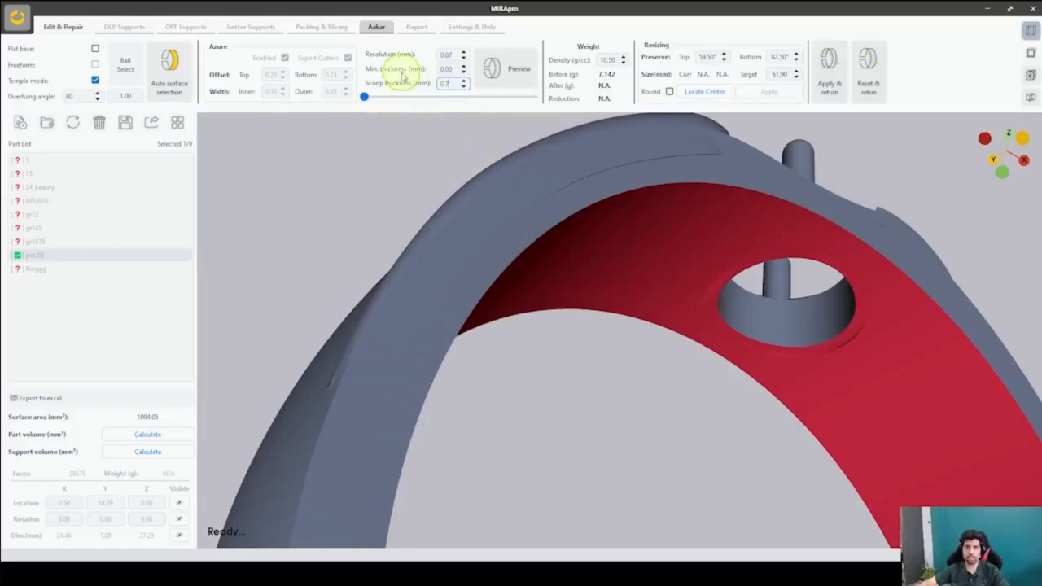
key(Return)
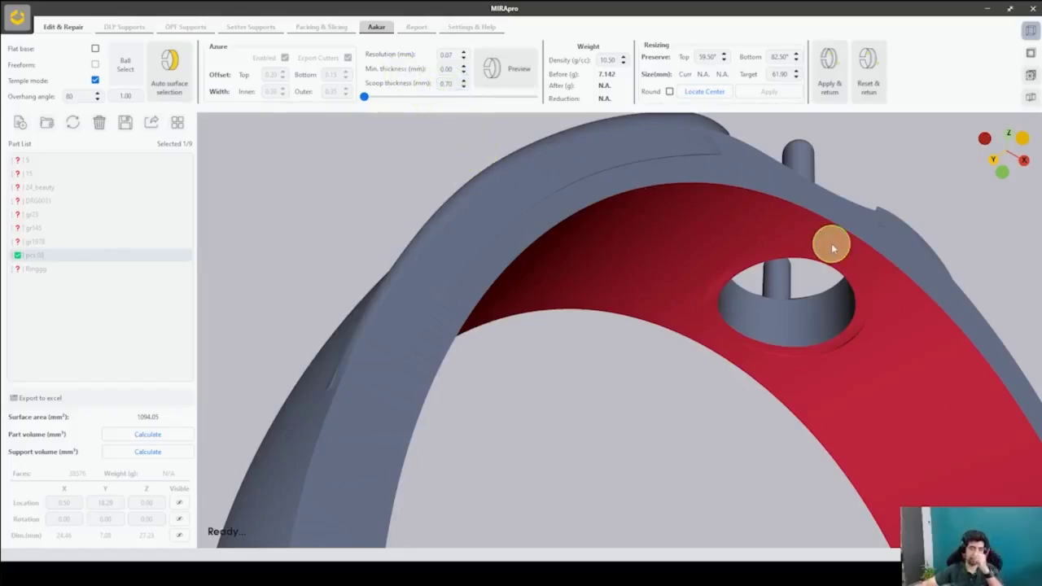
click(506, 68)
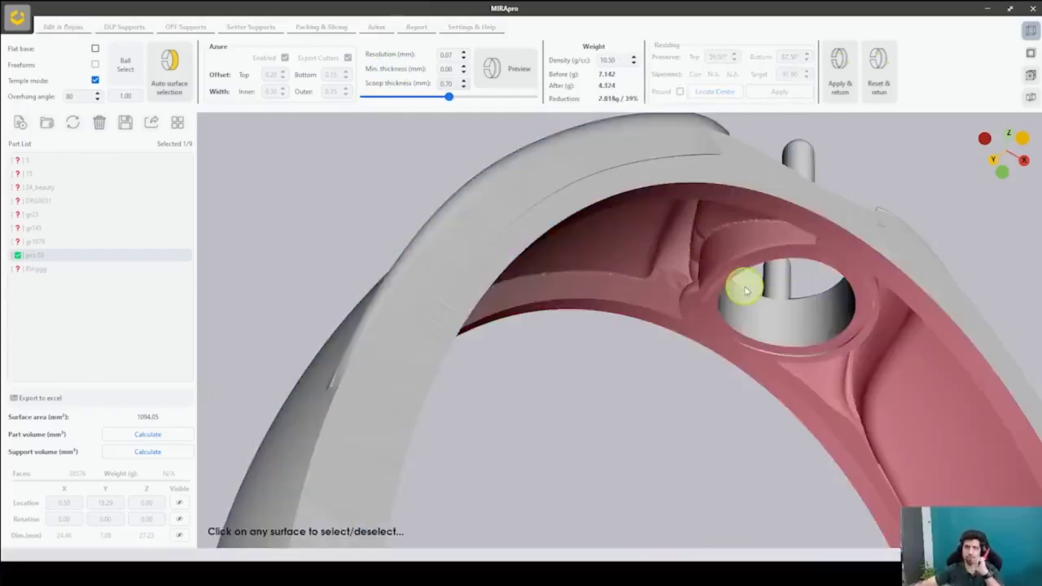
- Examine the scooped inner surface by blending fully to the result and back to the original ring
scroll(612, 280, up, 5)
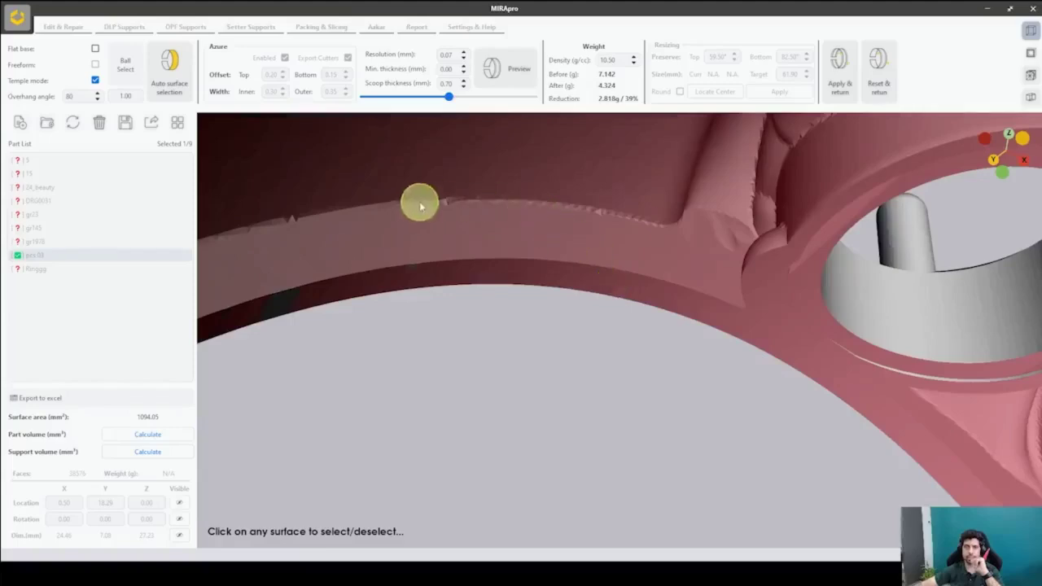
middle_drag(651, 275, 677, 370)
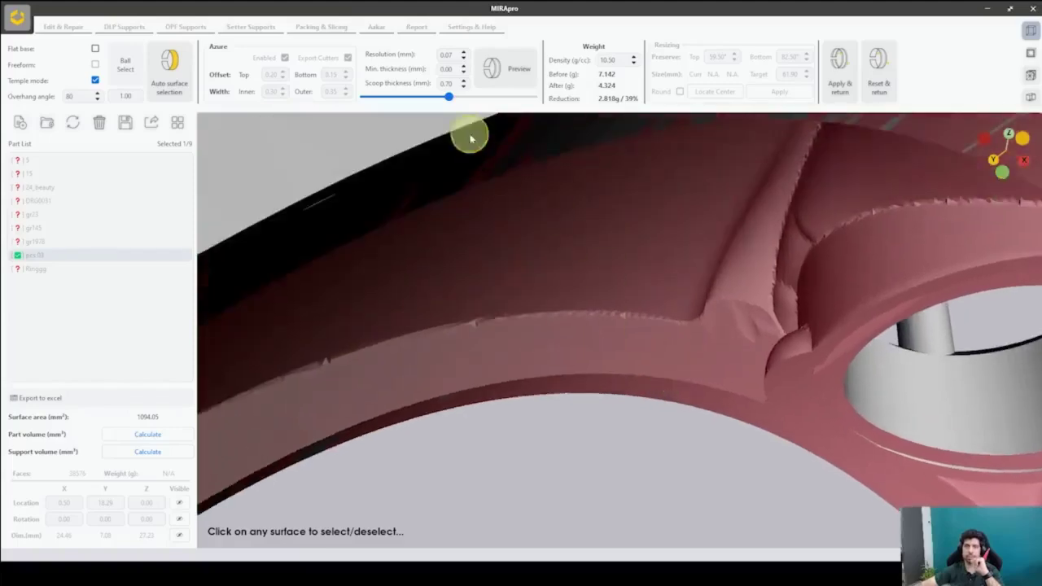
drag(450, 98, 549, 98)
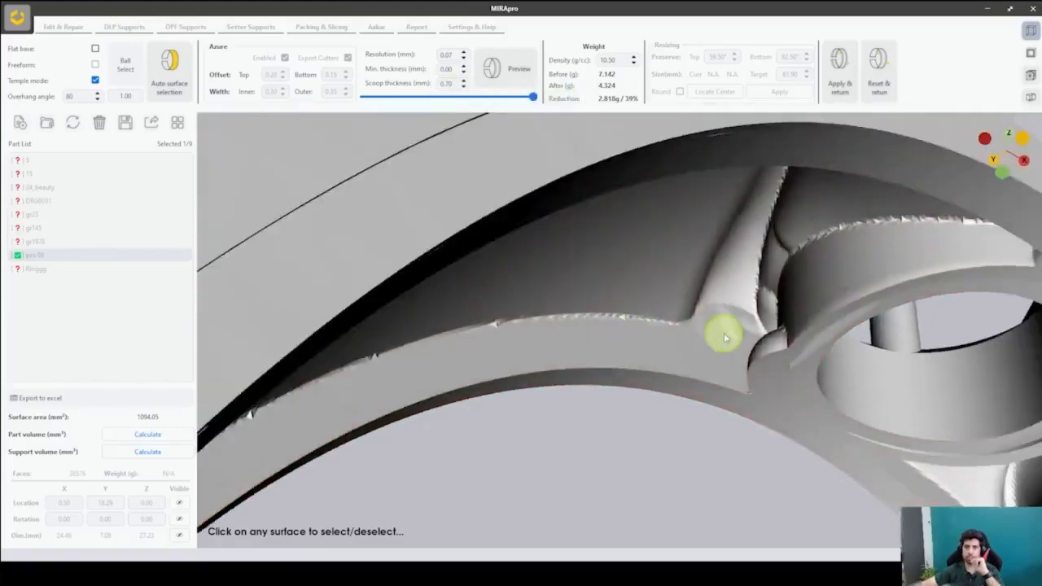
middle_drag(724, 337, 626, 168)
drag(724, 382, 697, 408)
drag(709, 333, 814, 174)
drag(533, 97, 362, 95)
- Add the unselected slivers beside the stone hole's rim to the inner surface selection
drag(610, 281, 599, 324)
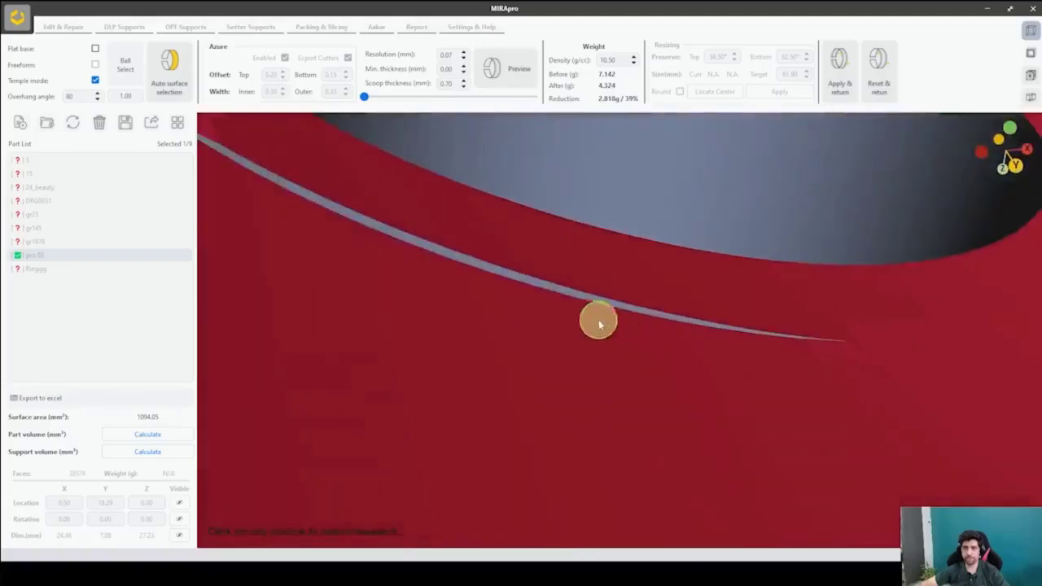
click(502, 275)
scroll(502, 275, down, 6)
middle_drag(586, 268, 589, 335)
drag(589, 335, 590, 274)
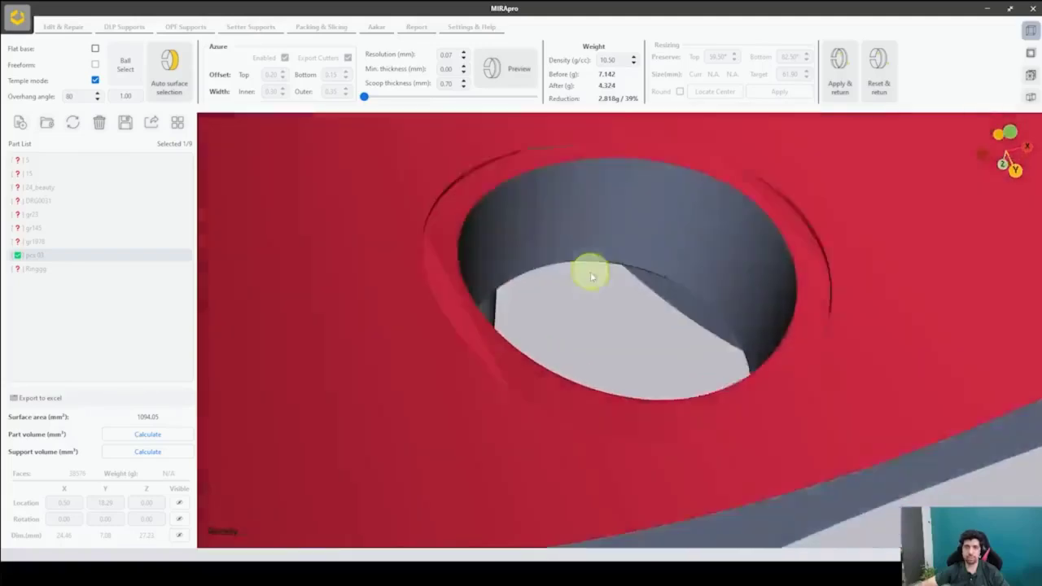
scroll(574, 181, up, 4)
middle_drag(575, 182, 586, 292)
drag(644, 455, 566, 312)
click(547, 307)
scroll(619, 311, down, 2)
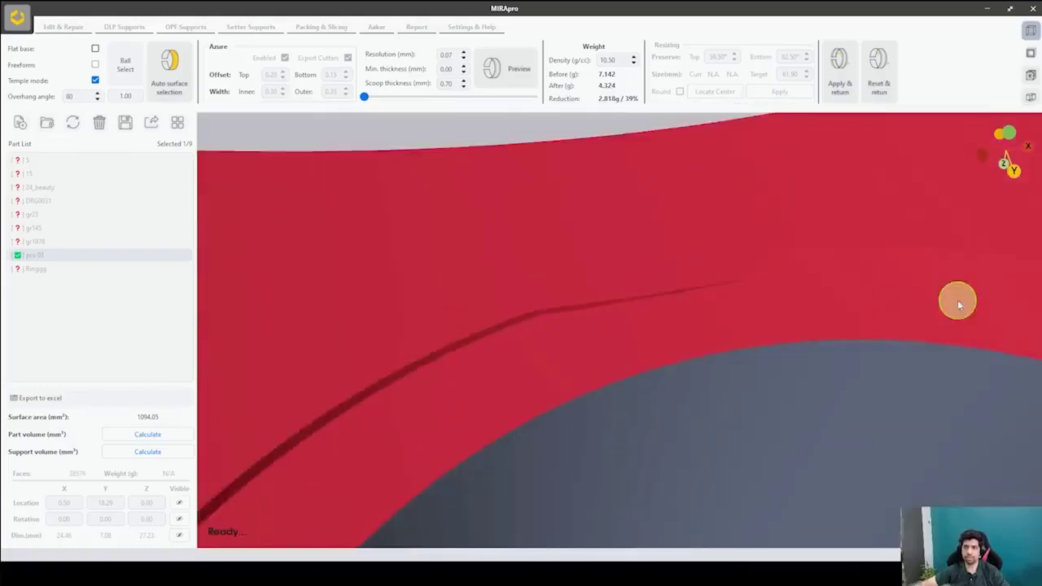
- Inspect the inner surface around the stone hole's rim for missed selection areas
middle_drag(957, 301, 587, 329)
mouse_move(699, 388)
mouse_down()
mouse_move(759, 352)
mouse_move(769, 307)
mouse_move(786, 311)
mouse_move(711, 395)
mouse_up()
scroll(698, 400, down, 5)
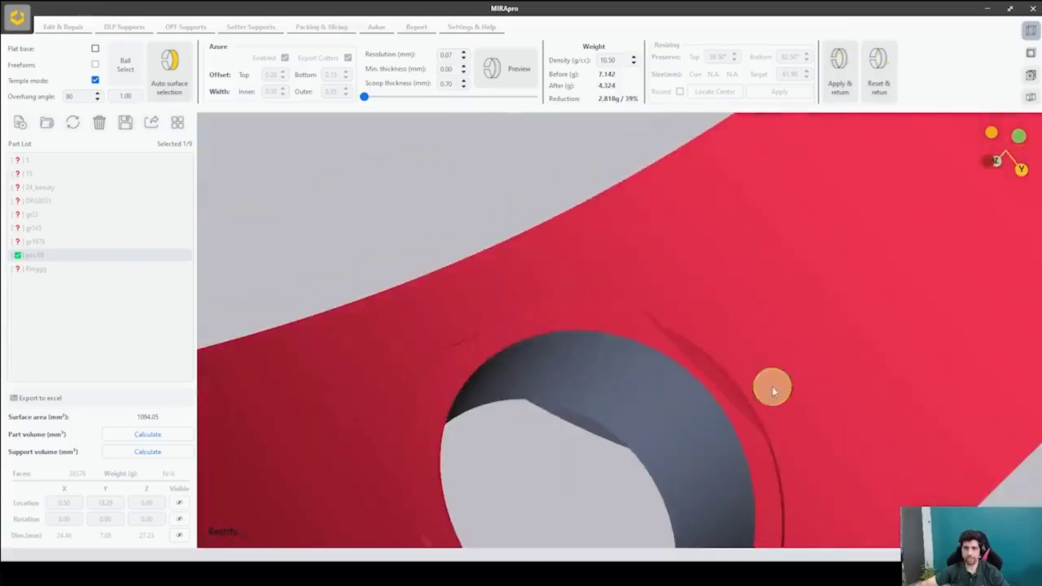
middle_drag(587, 434, 571, 280)
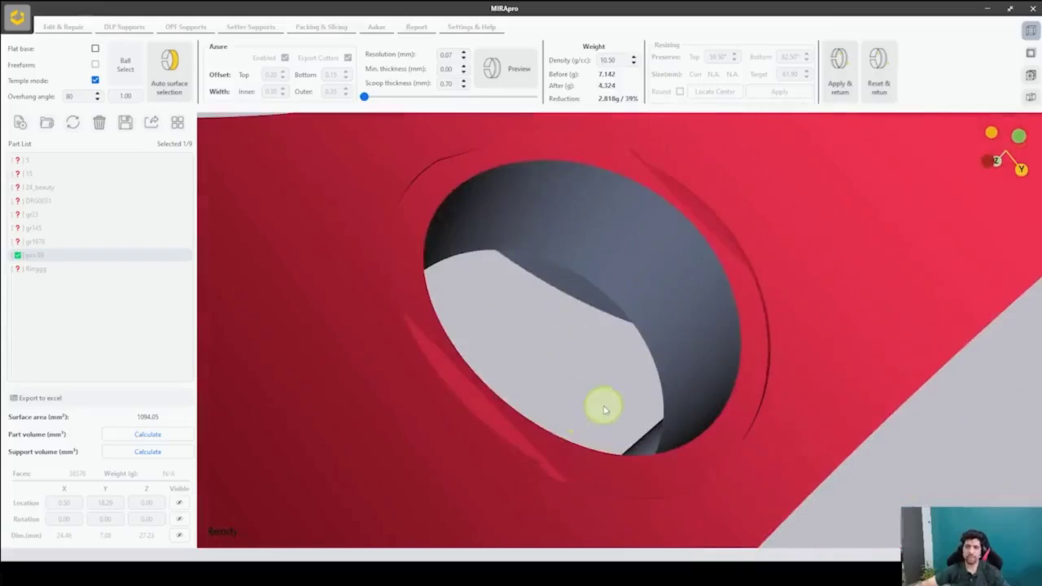
drag(604, 409, 383, 314)
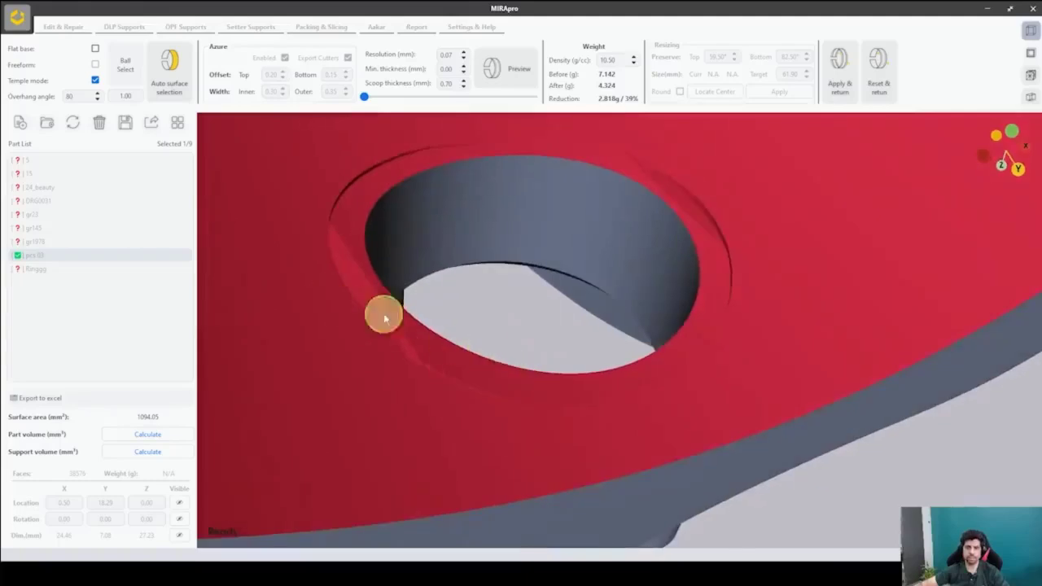
drag(584, 253, 337, 379)
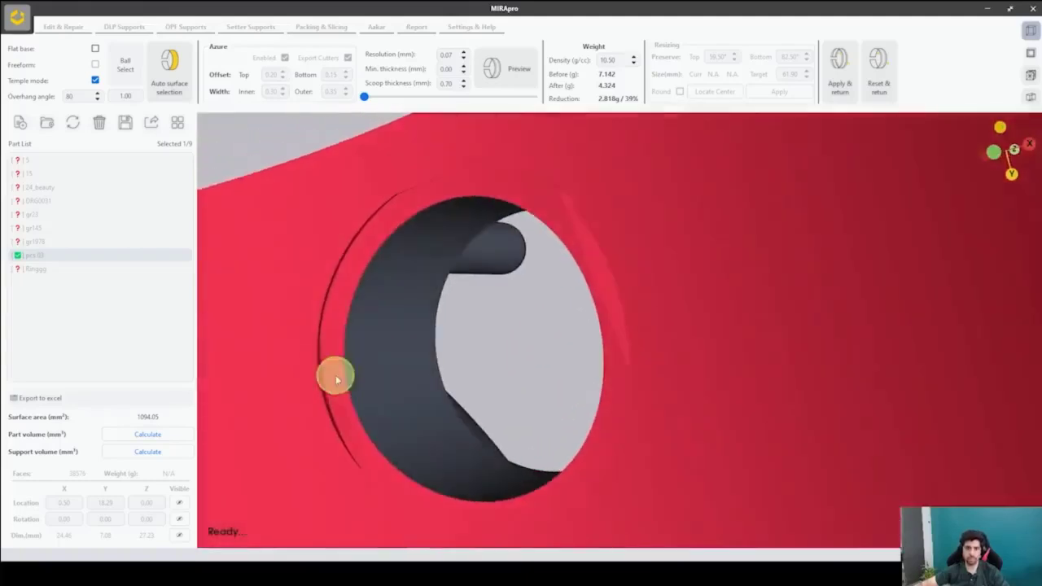
- Preview the scoop again with the extended inner surface selection and blend the display fully to the scooped result
scroll(481, 268, down, 5)
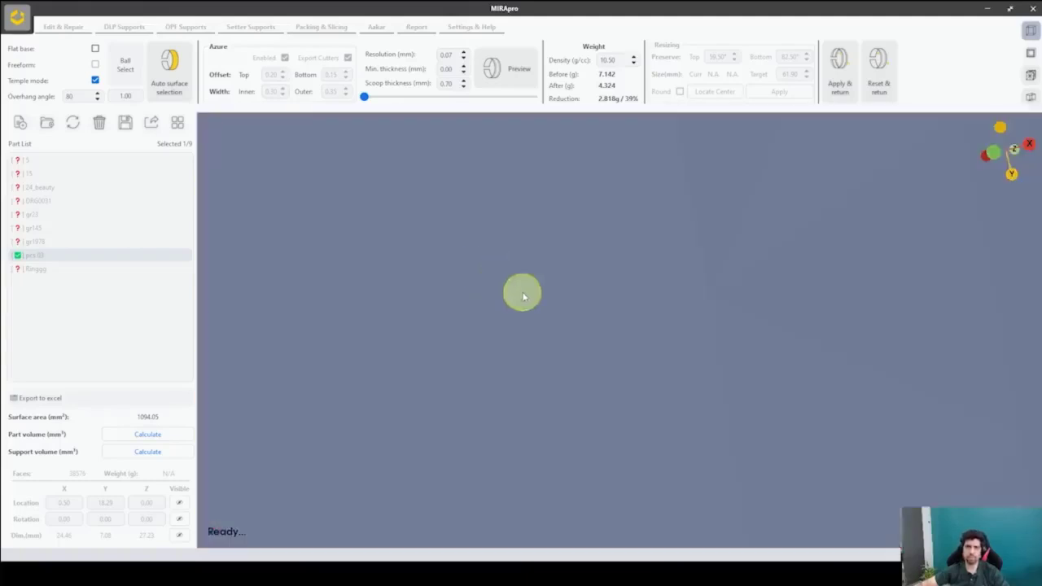
scroll(548, 315, down, 5)
click(509, 68)
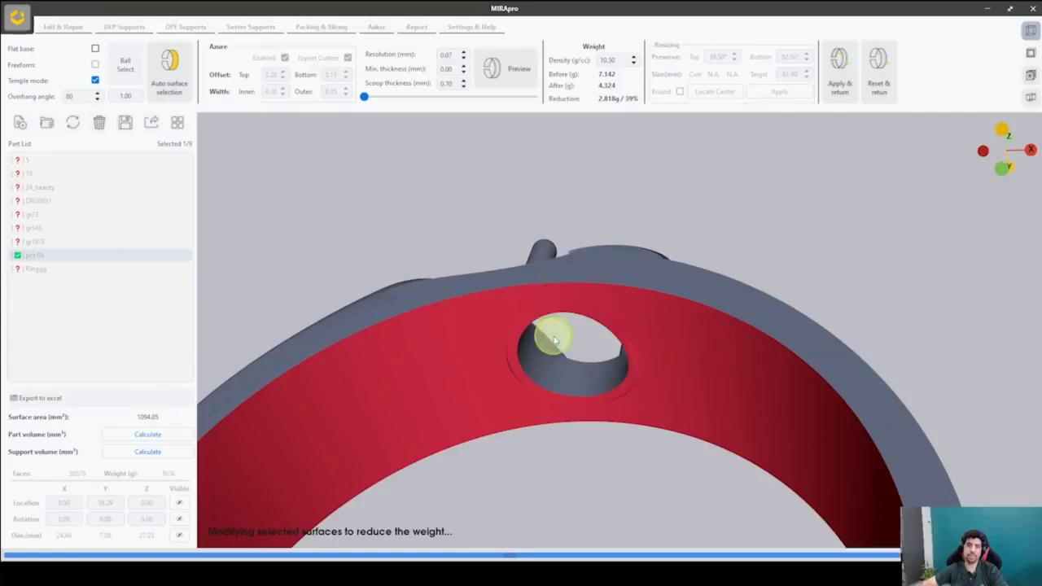
middle_drag(508, 328, 546, 271)
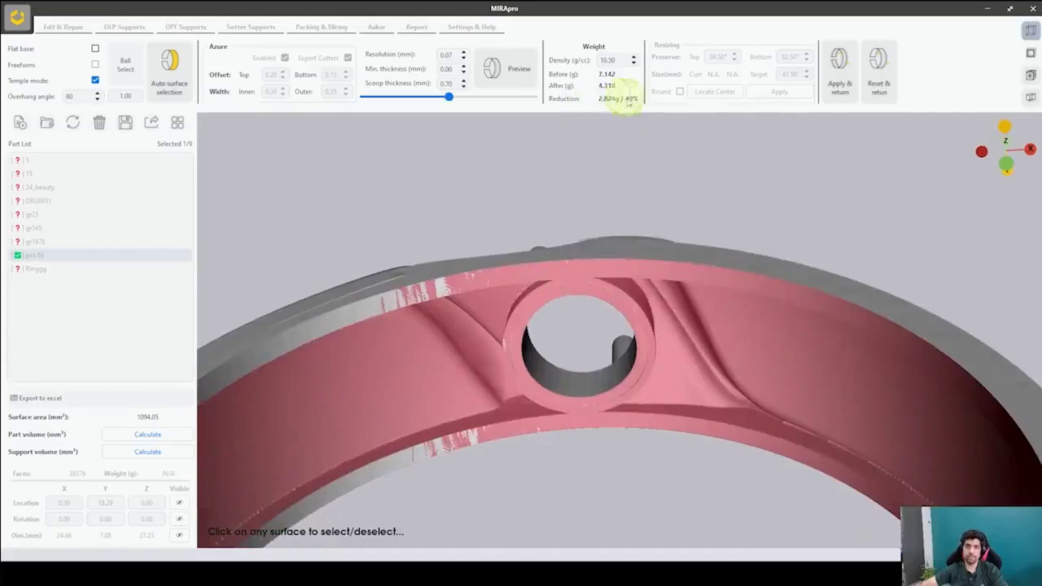
drag(450, 98, 549, 100)
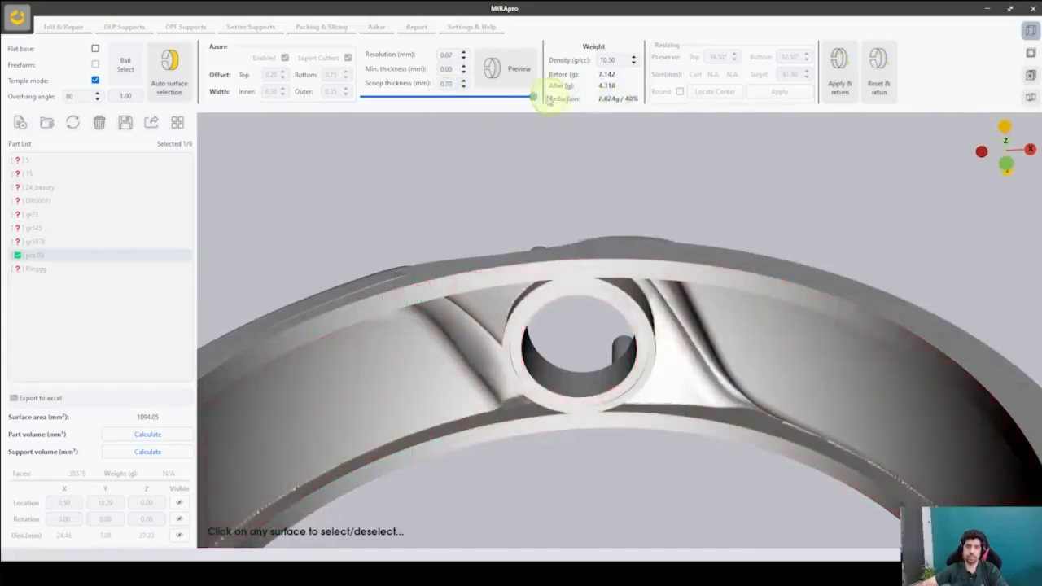
- Examine the scooped result around the stone hole, including its collar and the adjoining hollows
middle_drag(534, 314, 619, 365)
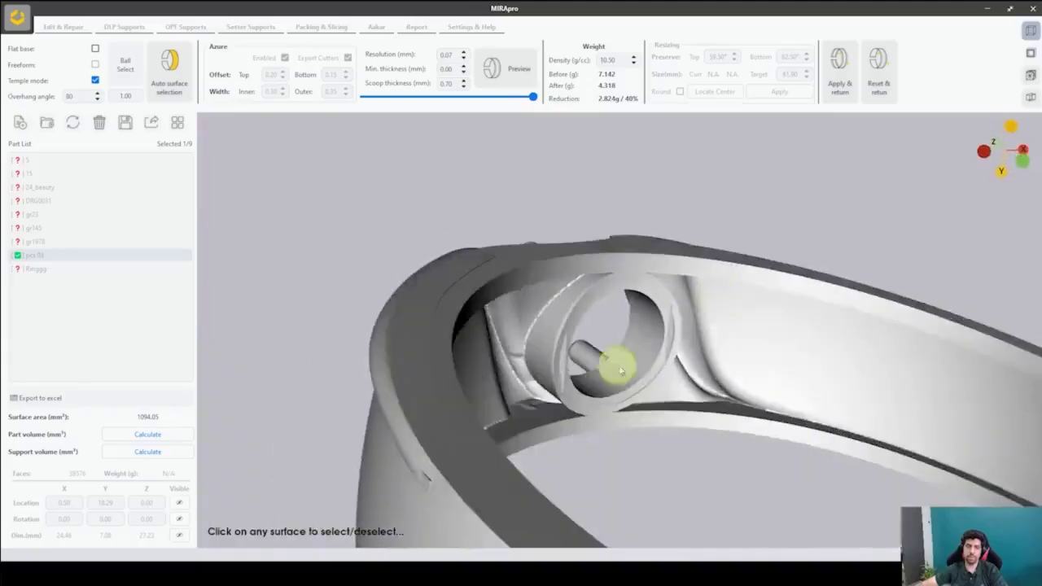
scroll(557, 392, up, 3)
middle_drag(497, 371, 702, 325)
scroll(512, 428, up, 2)
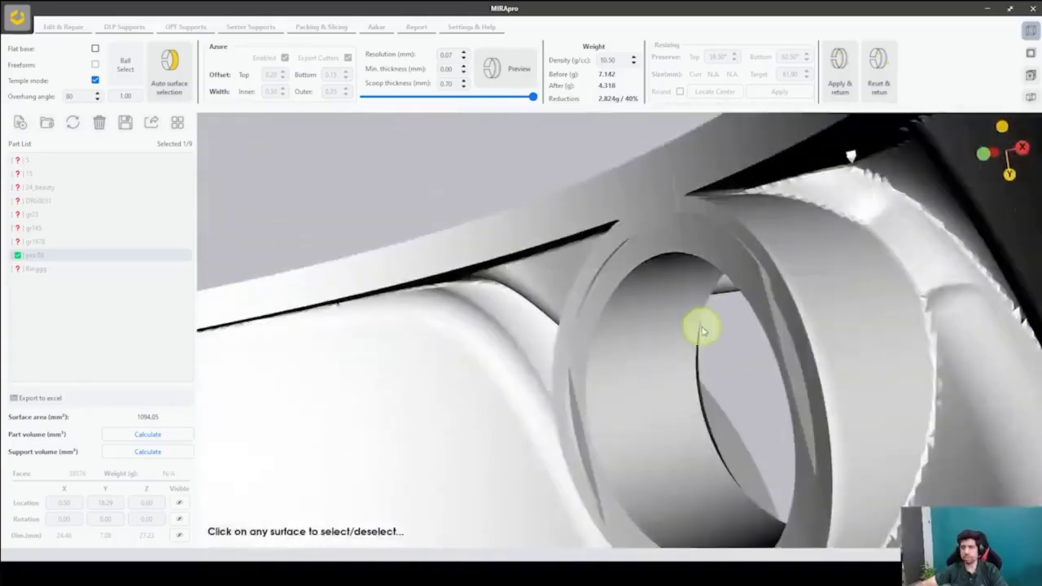
scroll(719, 337, up, 3)
scroll(640, 326, down, 3)
middle_drag(739, 379, 716, 328)
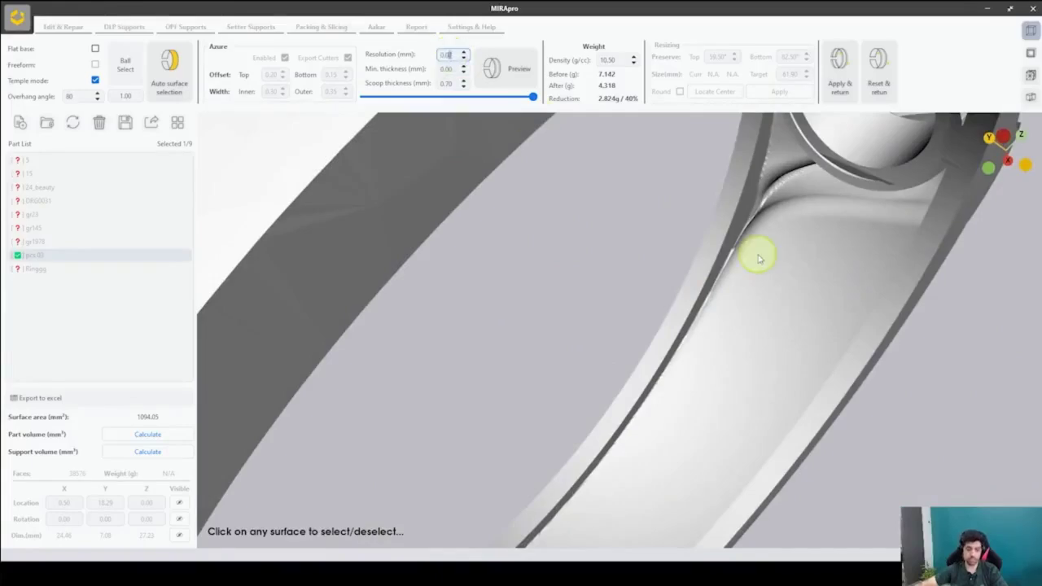
- Examine the outside of the scooped ring and the rims along both edges of its band
scroll(639, 258, down, 5)
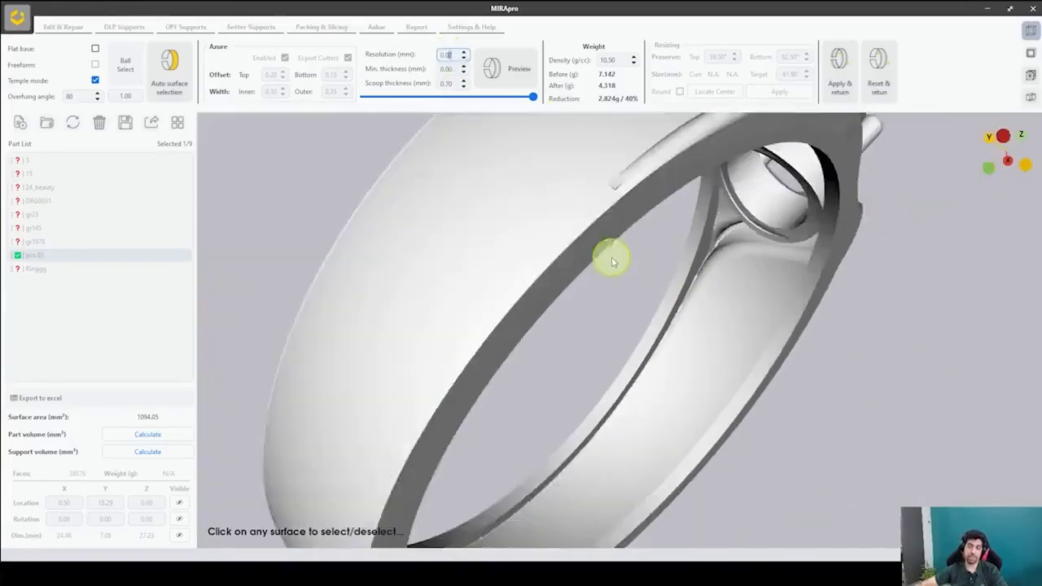
middle_drag(610, 258, 642, 326)
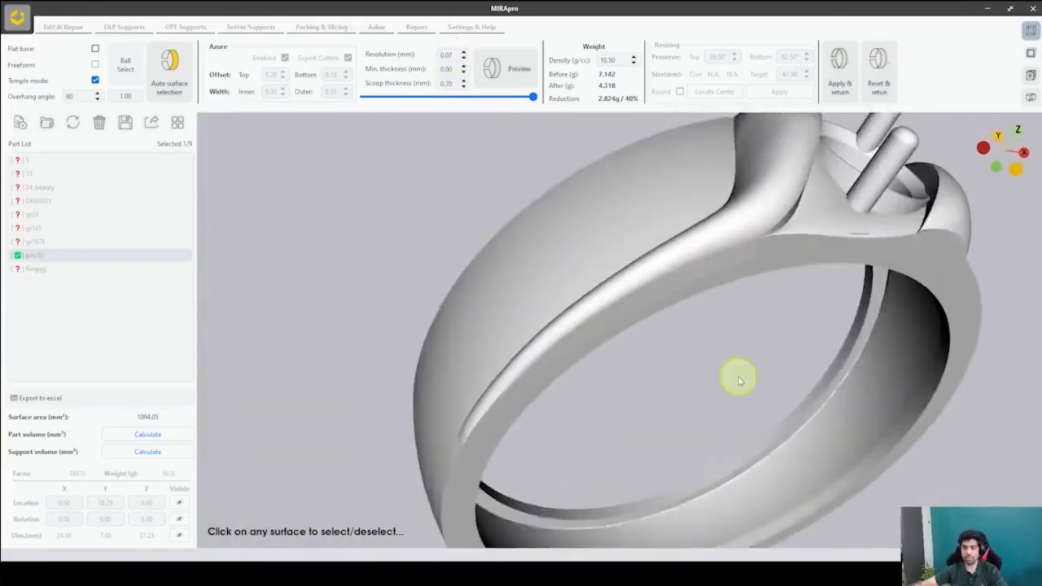
middle_drag(738, 377, 548, 391)
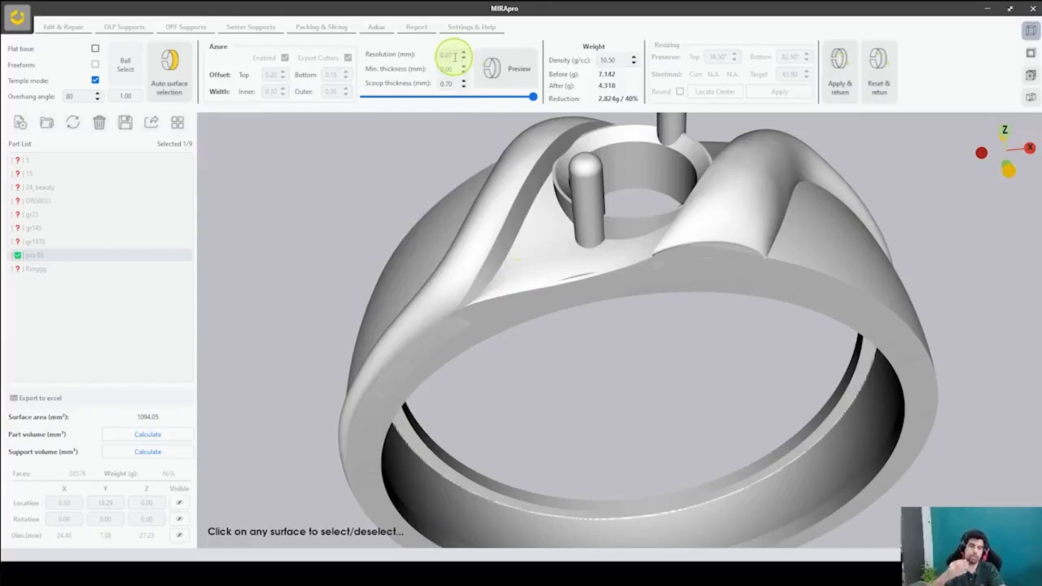
middle_drag(529, 326, 627, 307)
scroll(605, 282, up, 3)
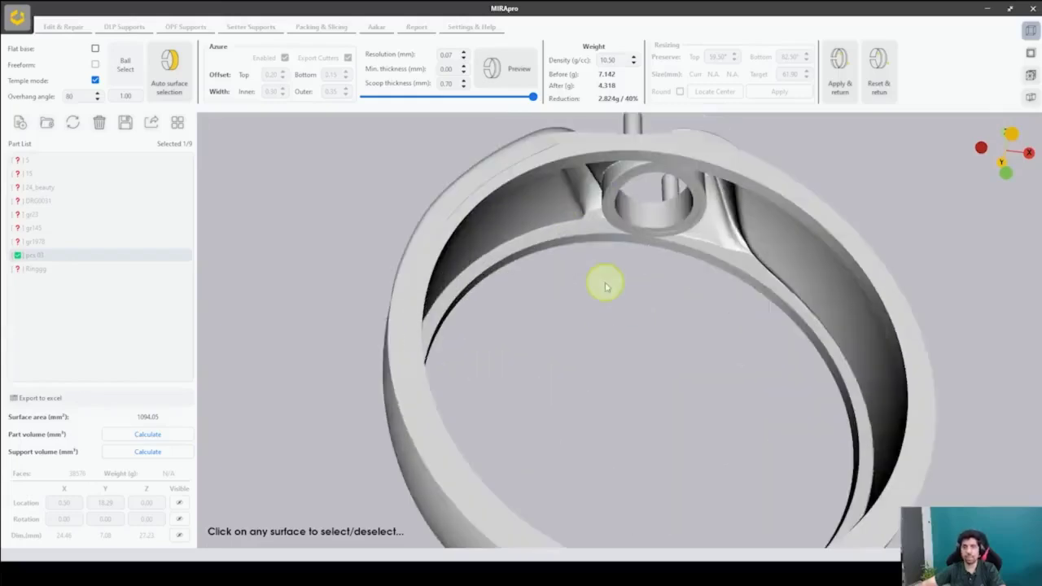
middle_drag(676, 249, 640, 167)
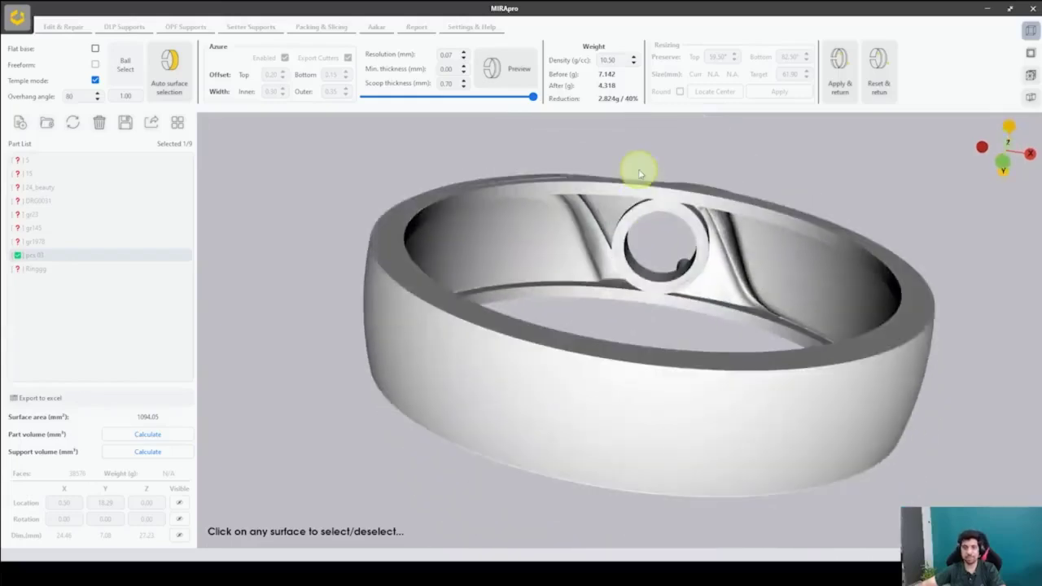
- Examine close-up the edges of the scooped pocket beside the stone hole and the inner wall of the band
middle_drag(643, 236, 841, 329)
middle_drag(562, 227, 562, 303)
scroll(629, 274, up, 3)
middle_drag(618, 236, 616, 316)
scroll(616, 313, down, 2)
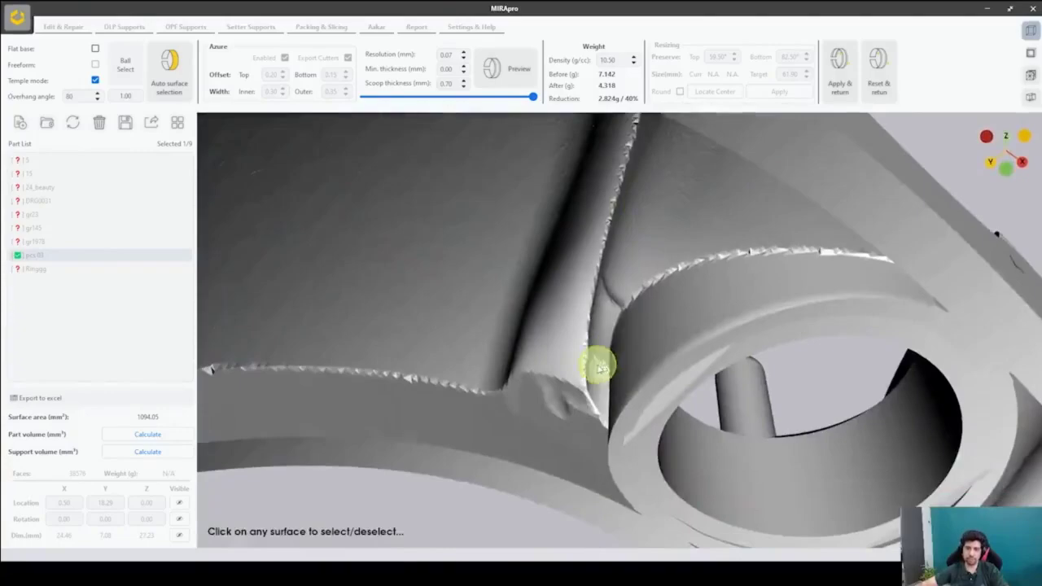
scroll(597, 366, down, 2)
middle_drag(593, 365, 521, 383)
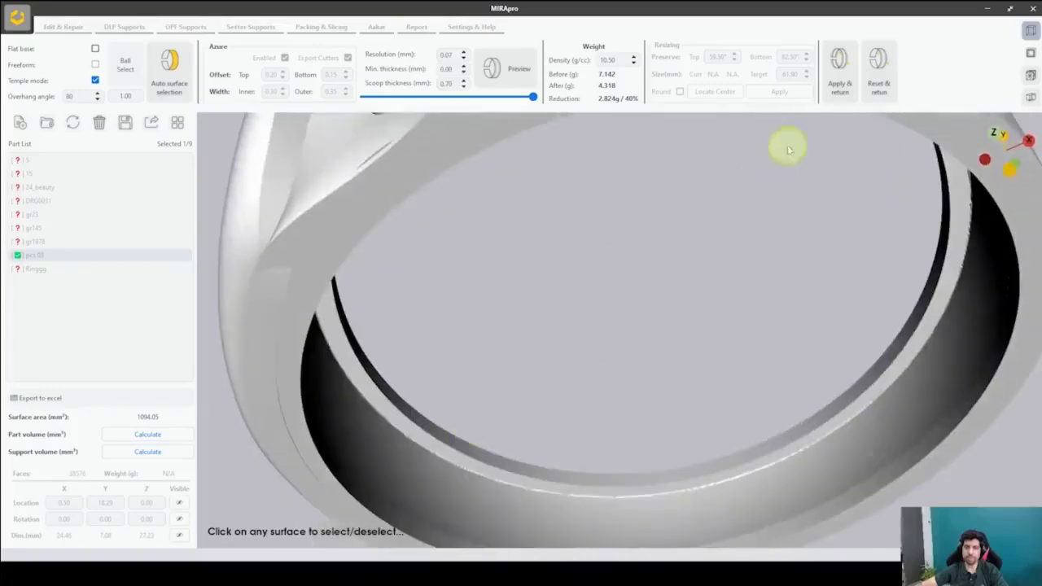
- Leave the weight reduction of the pcs 03 ring and select the Ringgg ring
click(855, 84)
scroll(639, 333, up, 5)
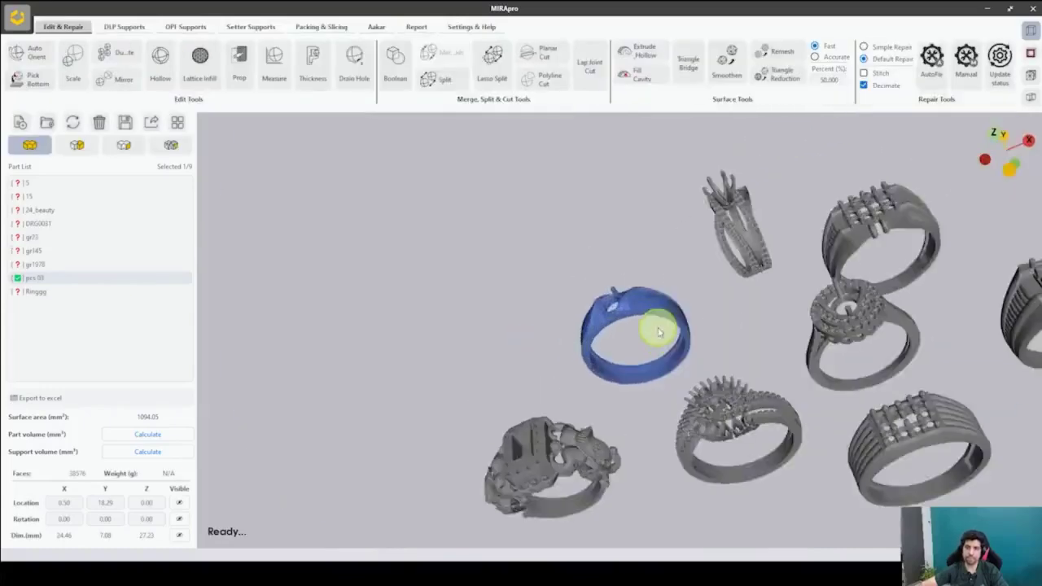
middle_drag(511, 369, 610, 252)
scroll(623, 349, up, 8)
click(610, 251)
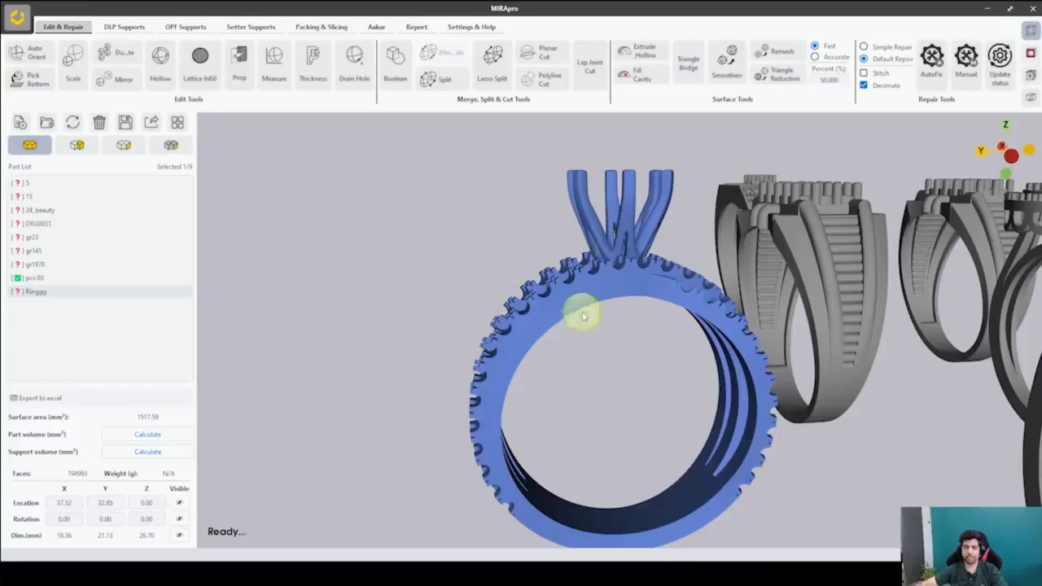
- Select the shell of tall prongs on top of the Ringgg ring and move it to a new part
middle_drag(581, 309, 663, 204)
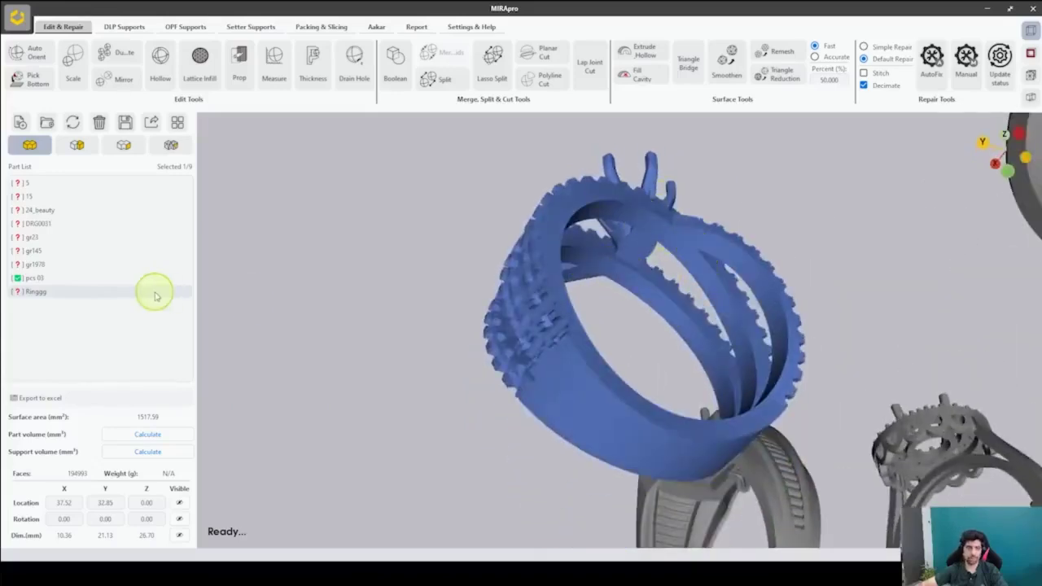
click(78, 145)
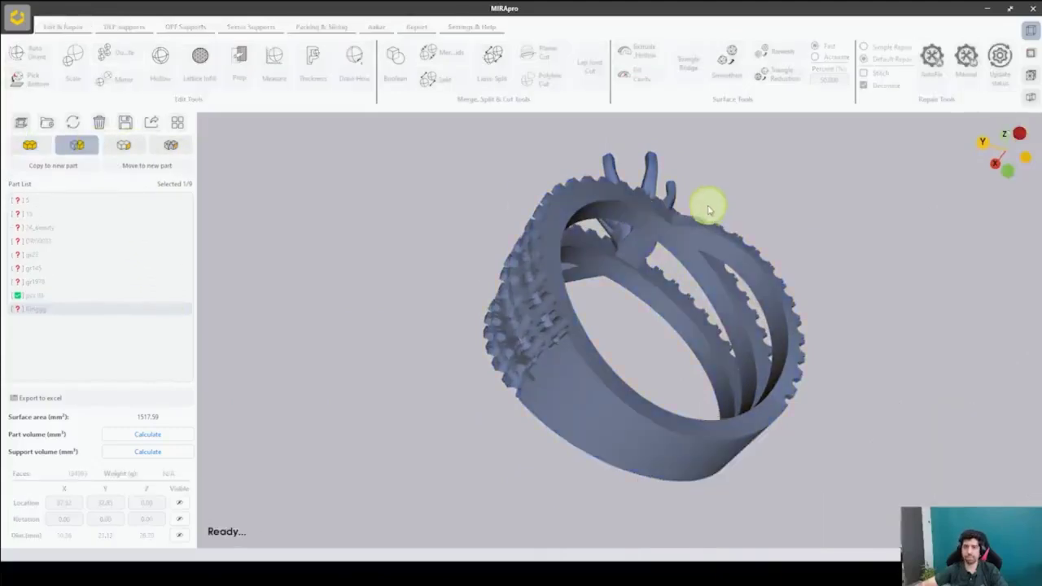
middle_drag(708, 210, 662, 361)
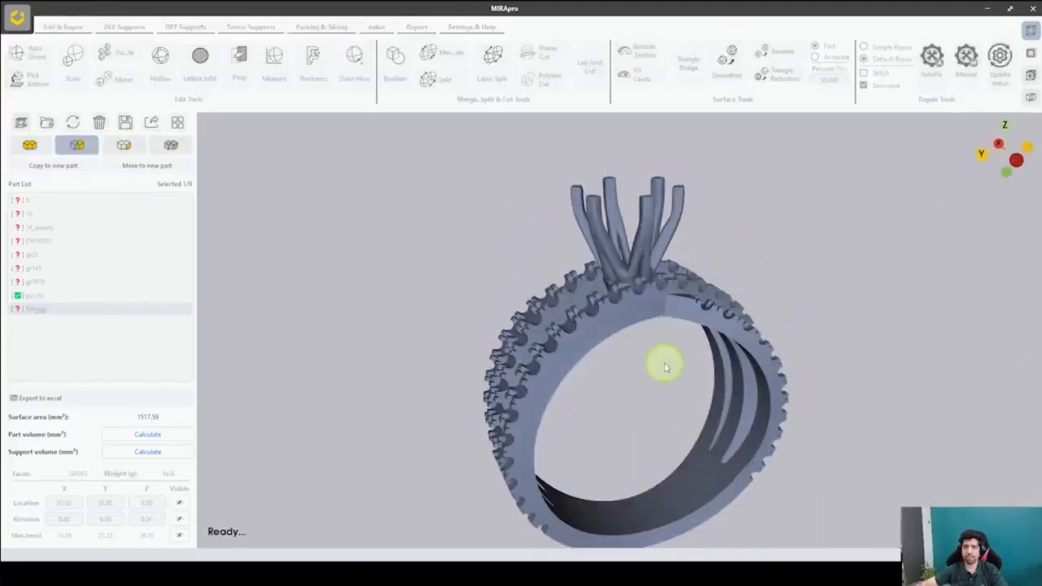
click(642, 242)
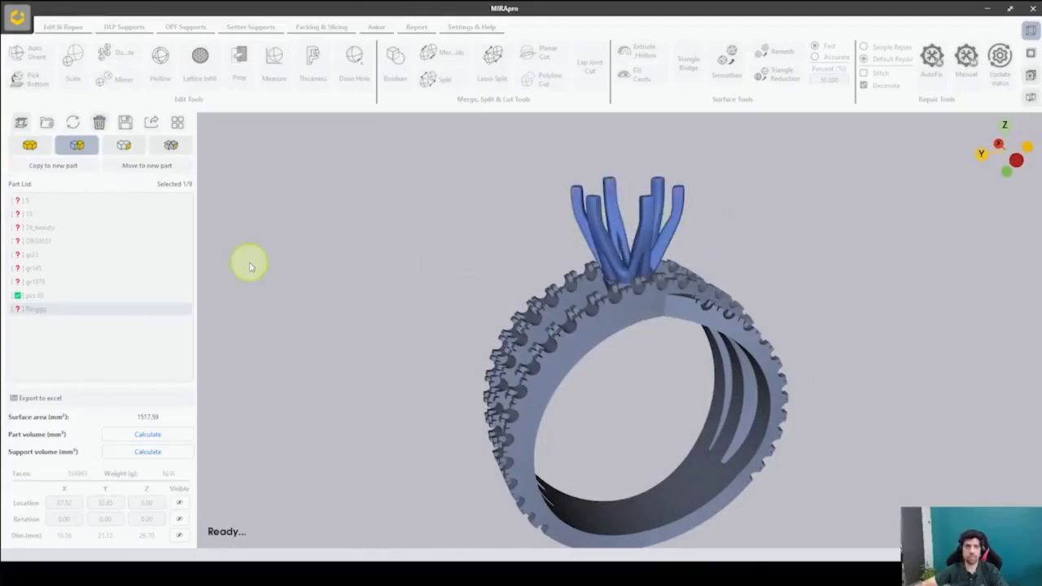
click(147, 167)
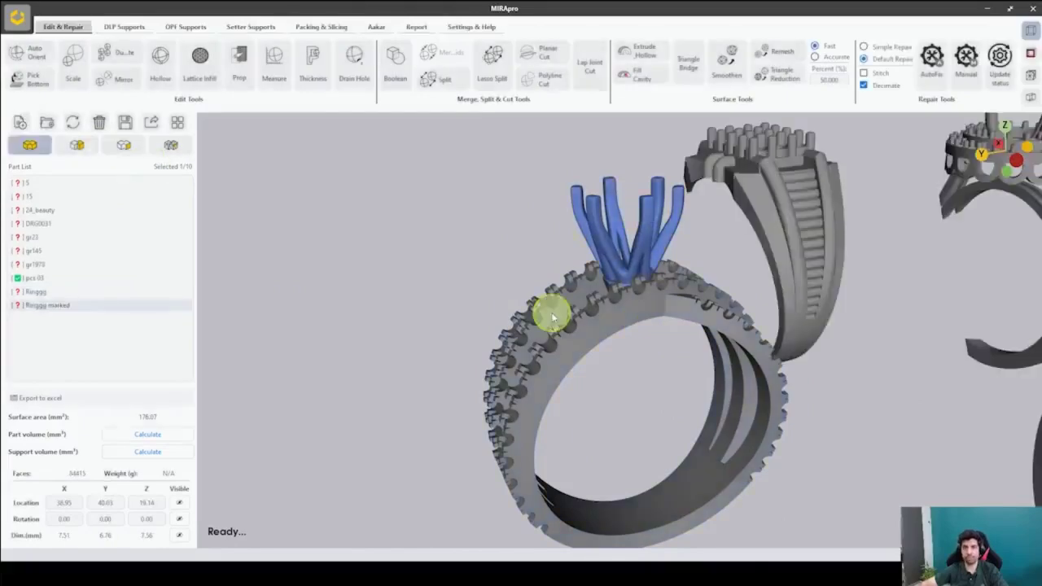
- Open the Ringgg band without its tall prongs in Aakar and automatically select its inner surfaces
click(631, 305)
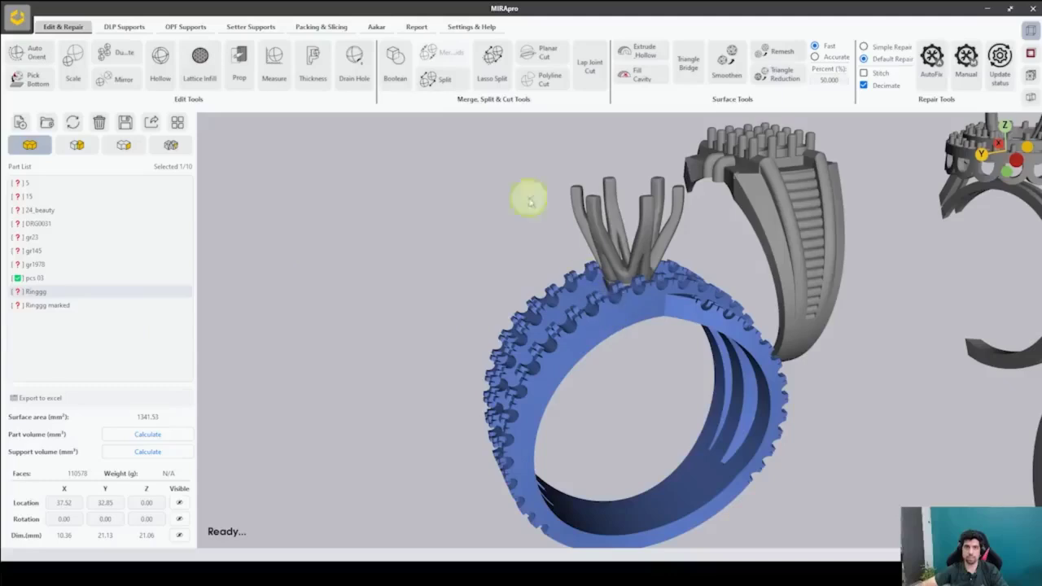
click(376, 27)
drag(632, 271, 665, 115)
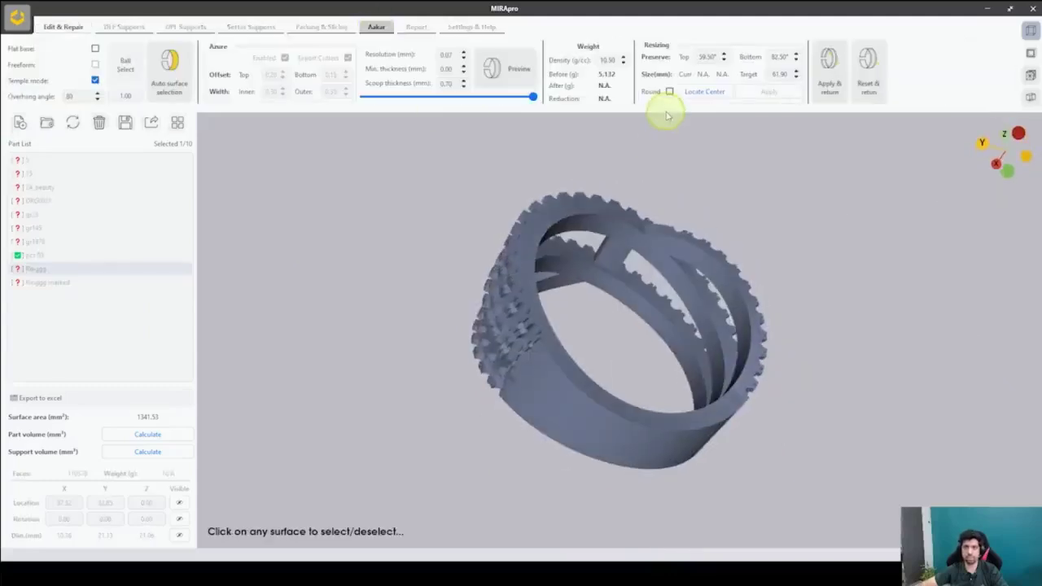
click(173, 84)
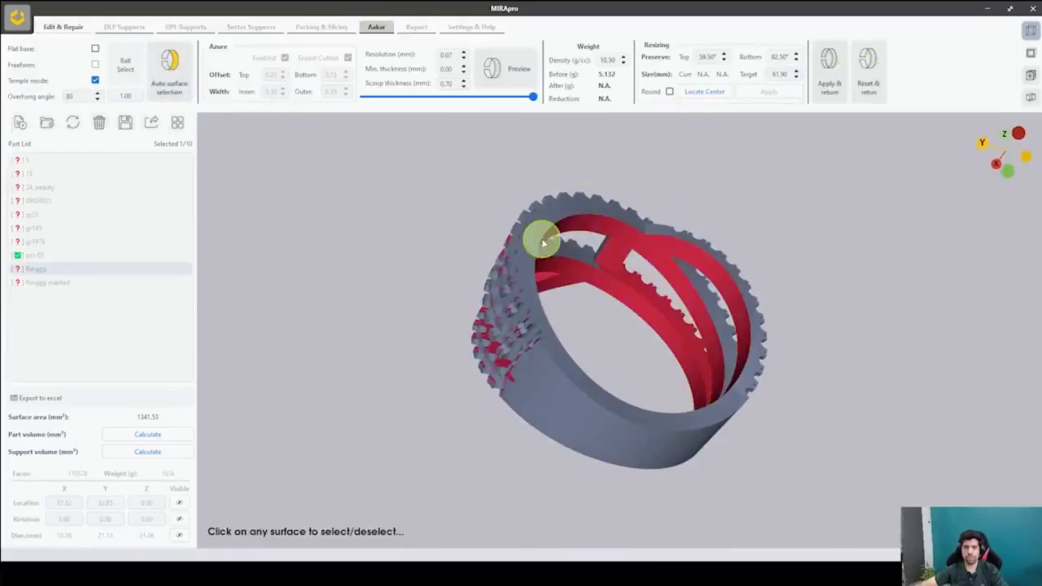
- Examine the automatic surface selection on the inside of the band and among the small prongs outside
middle_drag(543, 240, 415, 382)
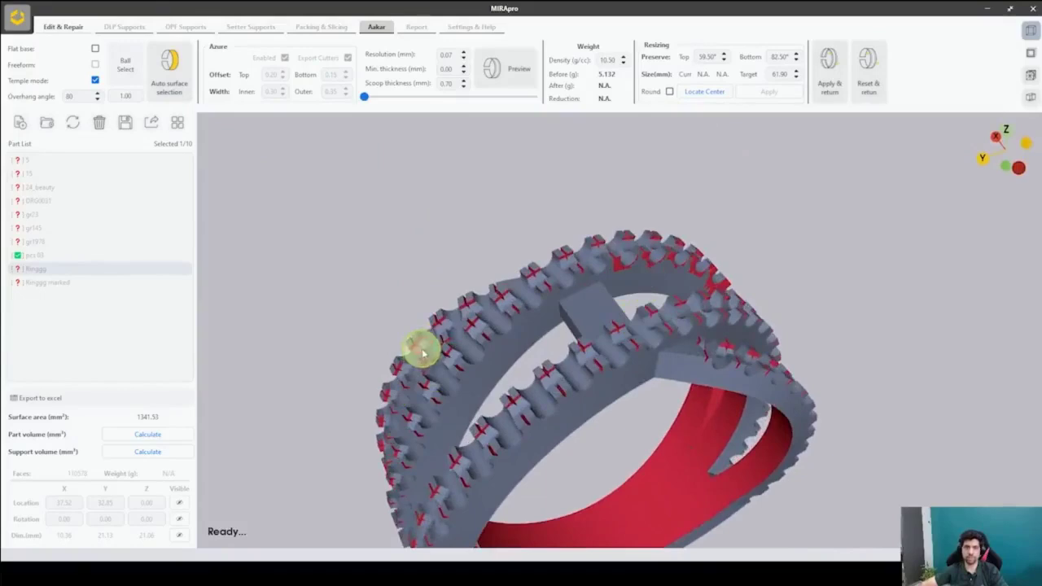
middle_drag(721, 286, 811, 135)
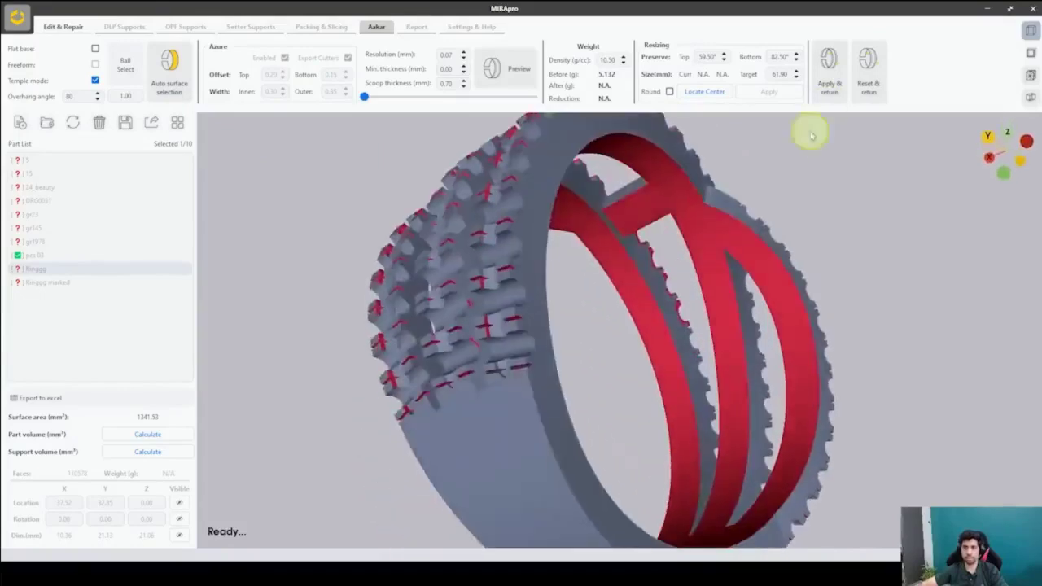
middle_drag(599, 241, 605, 376)
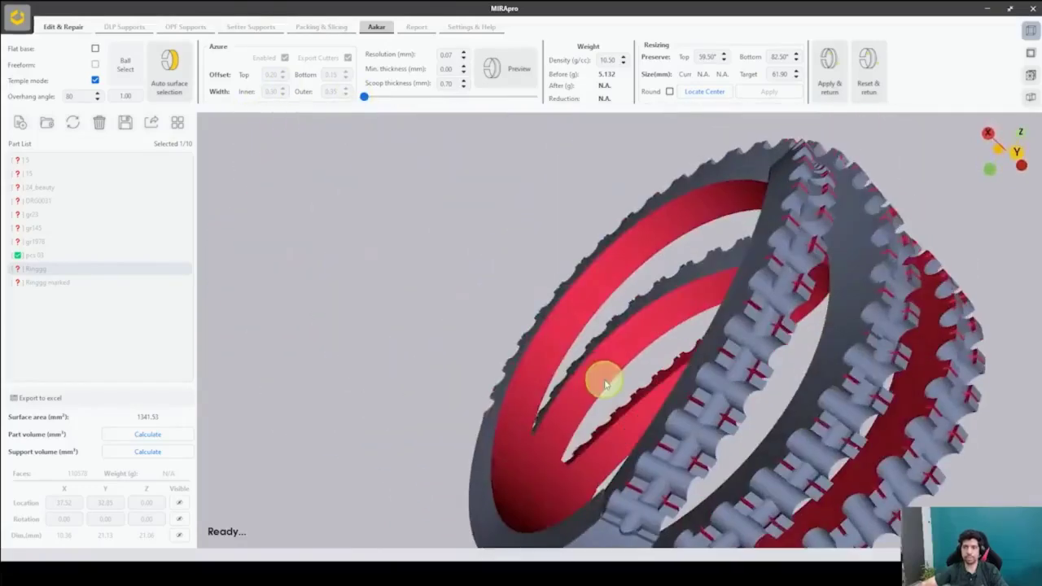
middle_drag(871, 304, 740, 372)
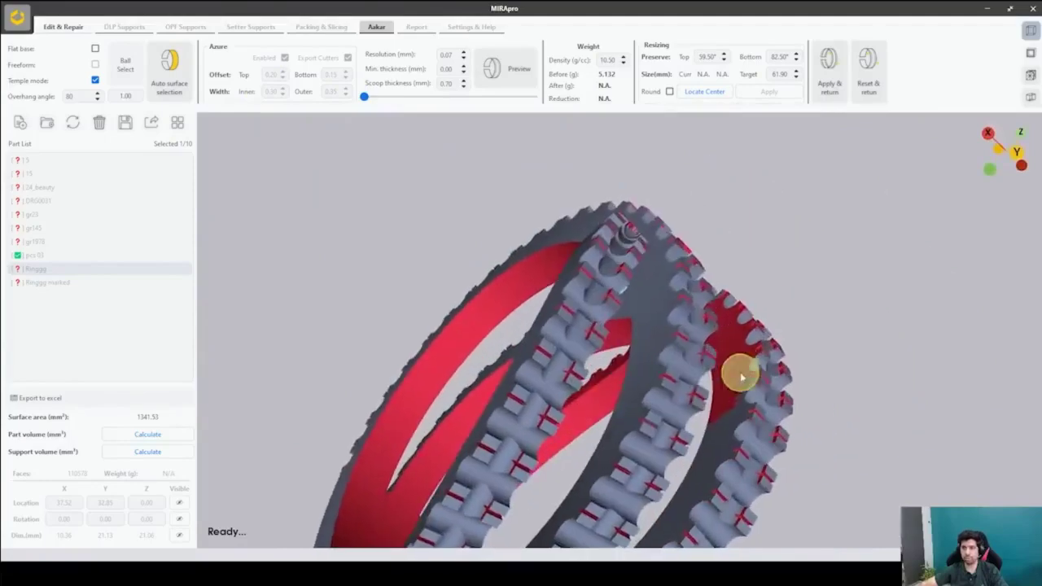
middle_drag(721, 328, 762, 453)
scroll(762, 453, up, 5)
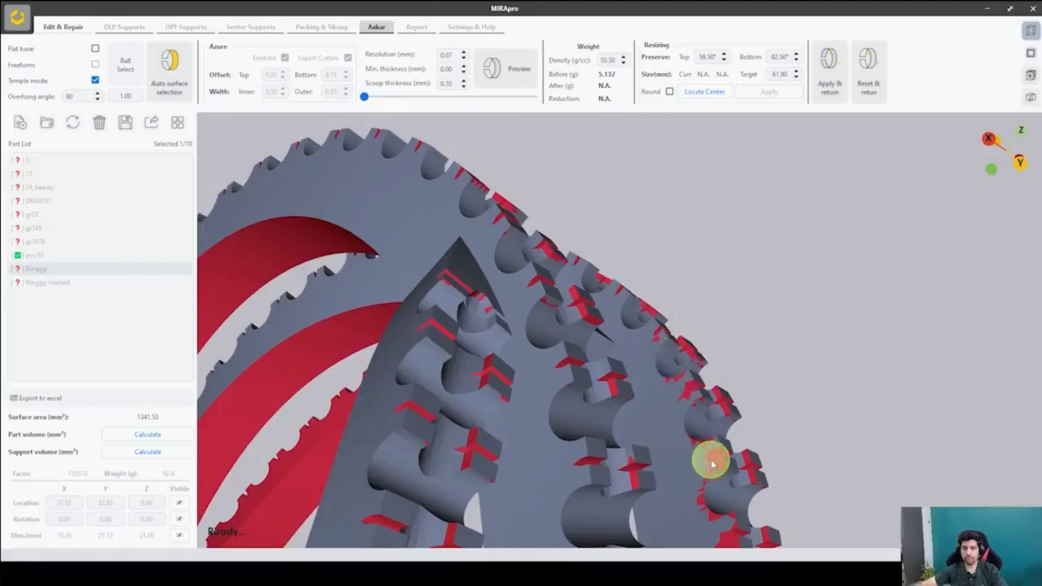
scroll(700, 419, up, 3)
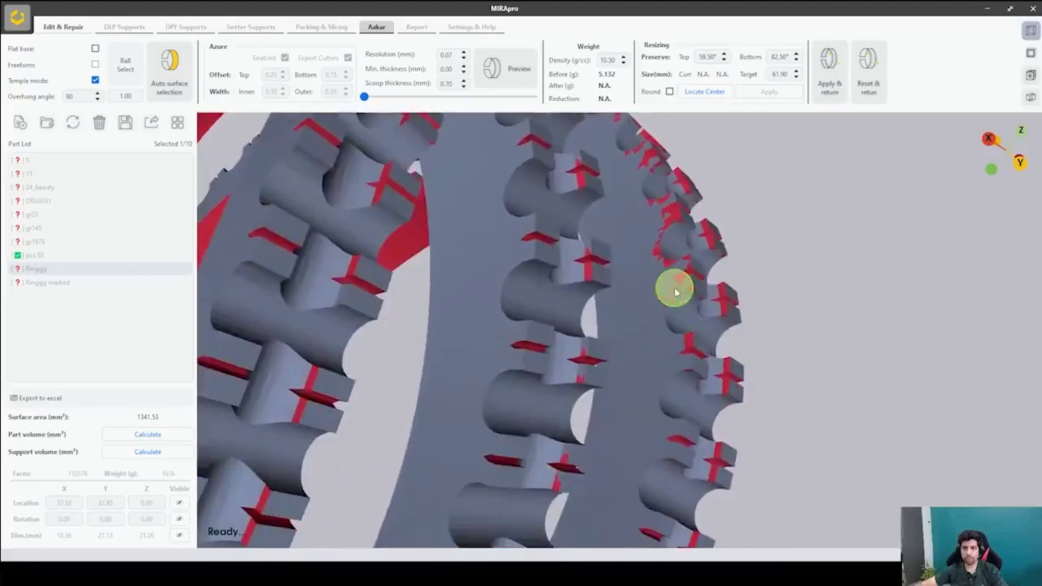
middle_drag(698, 365, 310, 318)
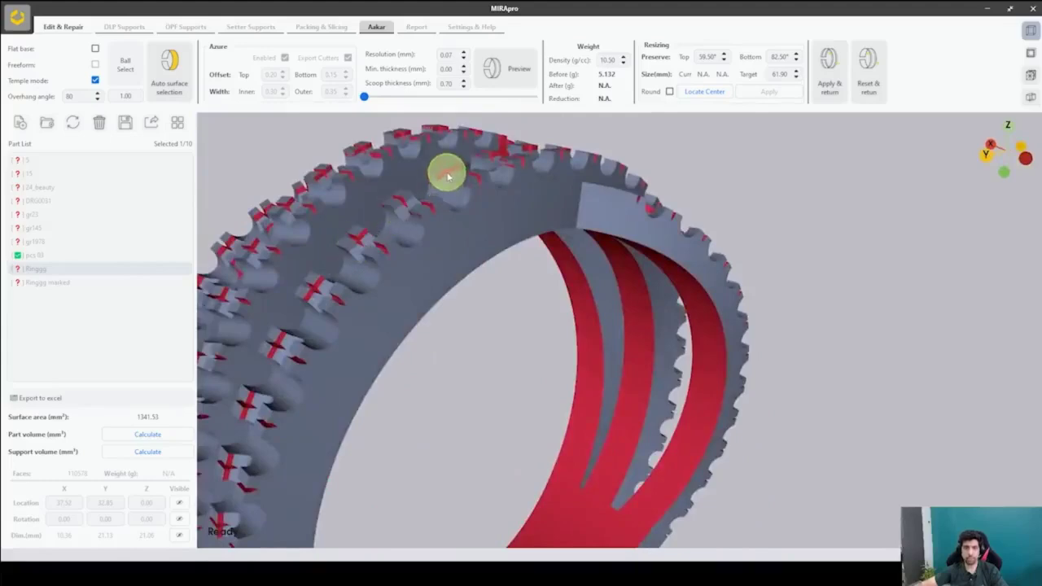
- Inspect close-up the selected faces on the small outer prongs and around the flat bridge at the top
middle_drag(499, 162, 524, 225)
scroll(476, 314, up, 3)
scroll(537, 236, up, 3)
click(657, 363)
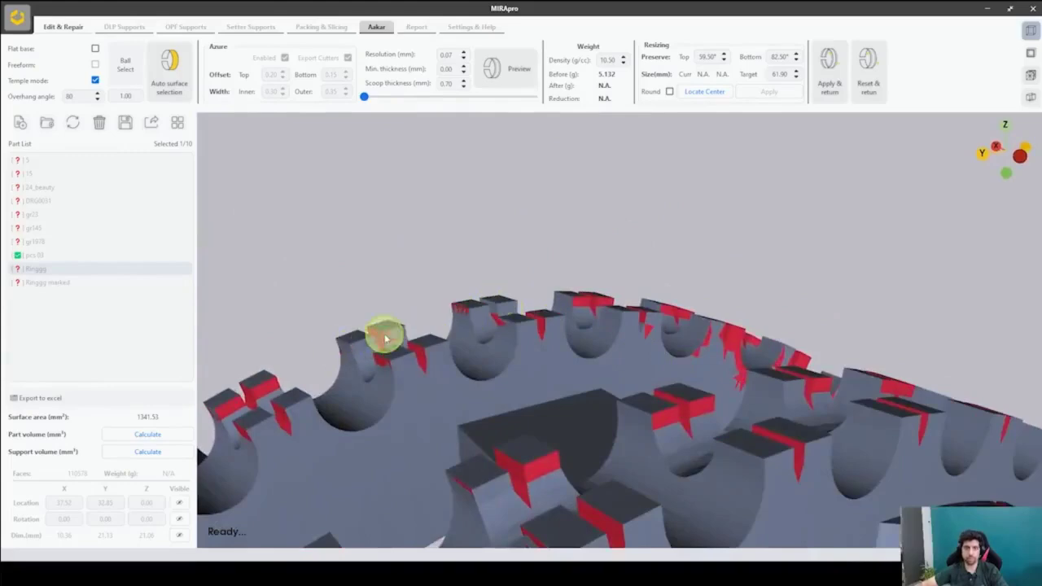
drag(433, 353, 400, 465)
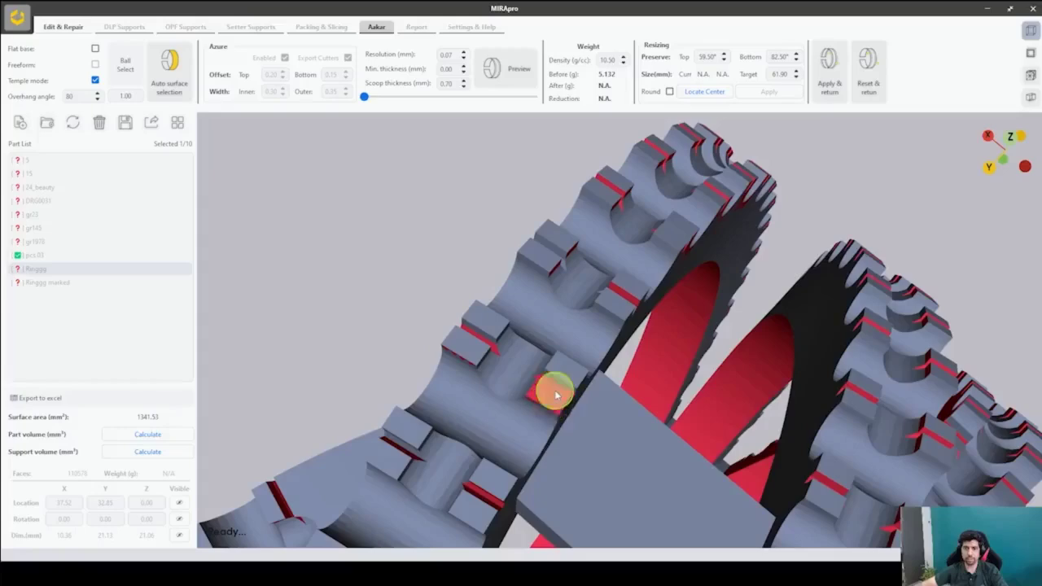
middle_drag(806, 455, 497, 372)
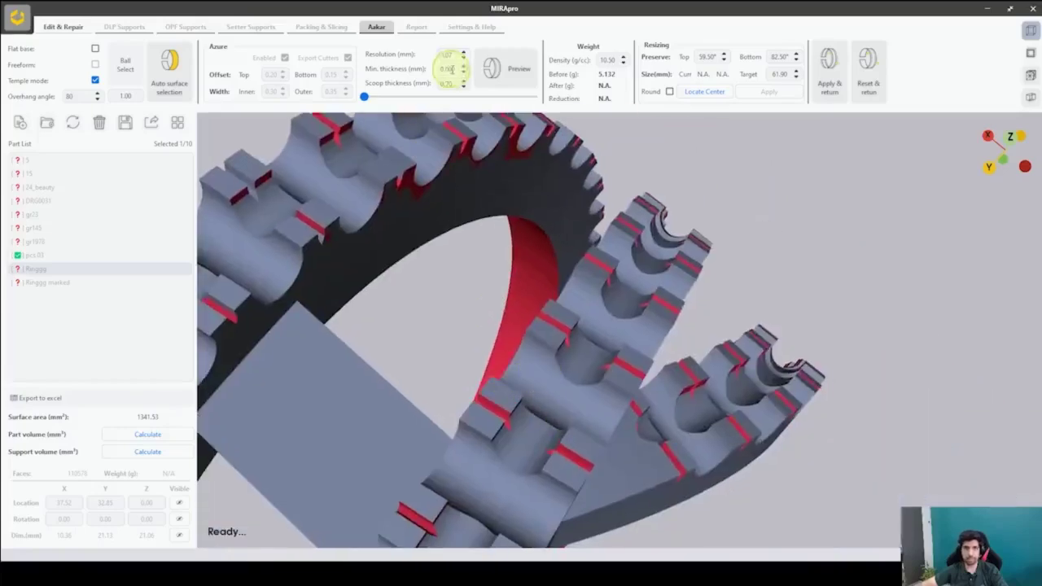
click(506, 418)
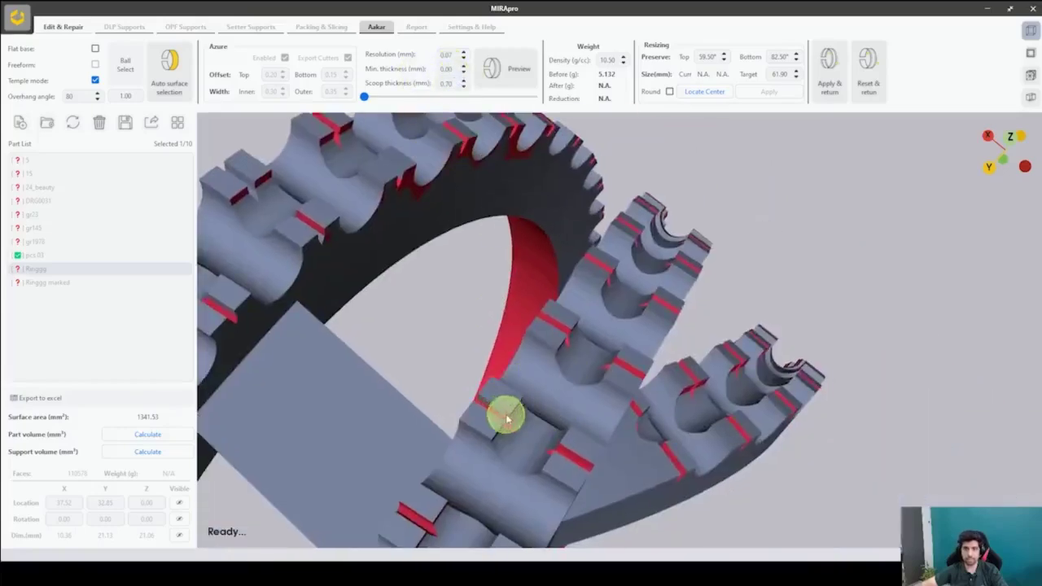
- Deselect marked notch faces on individual small outer prongs of the Ringgg band
click(562, 458)
click(569, 467)
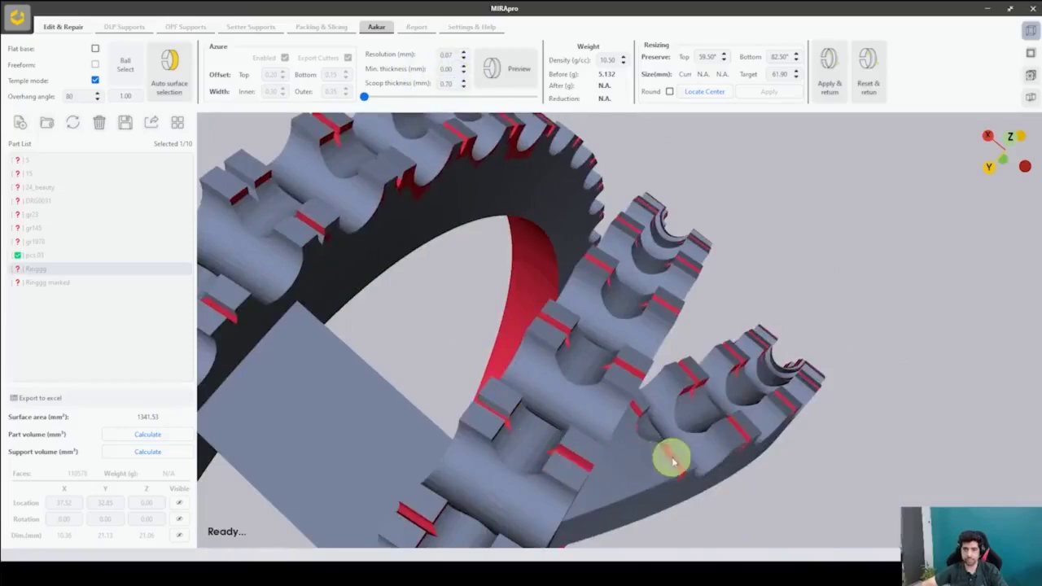
click(559, 330)
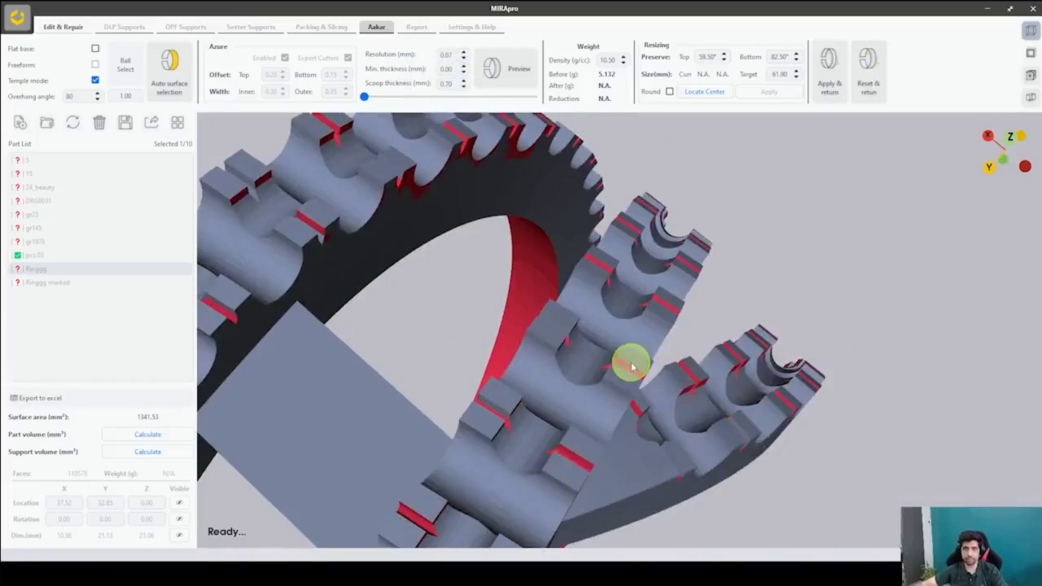
- Deselect the marked front face and notch walls of one small outer prong
middle_drag(647, 375, 607, 303)
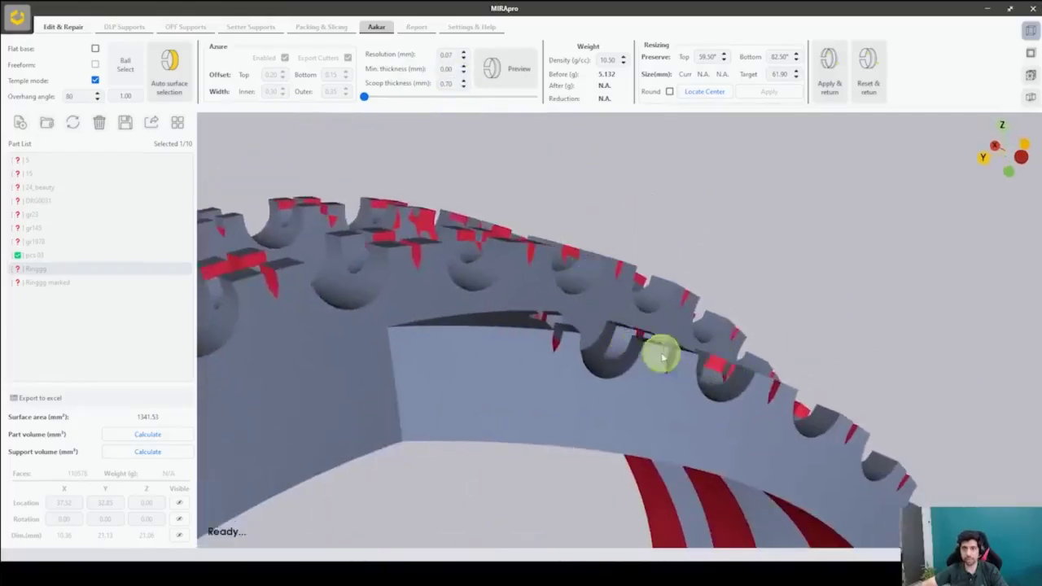
middle_drag(662, 358, 678, 427)
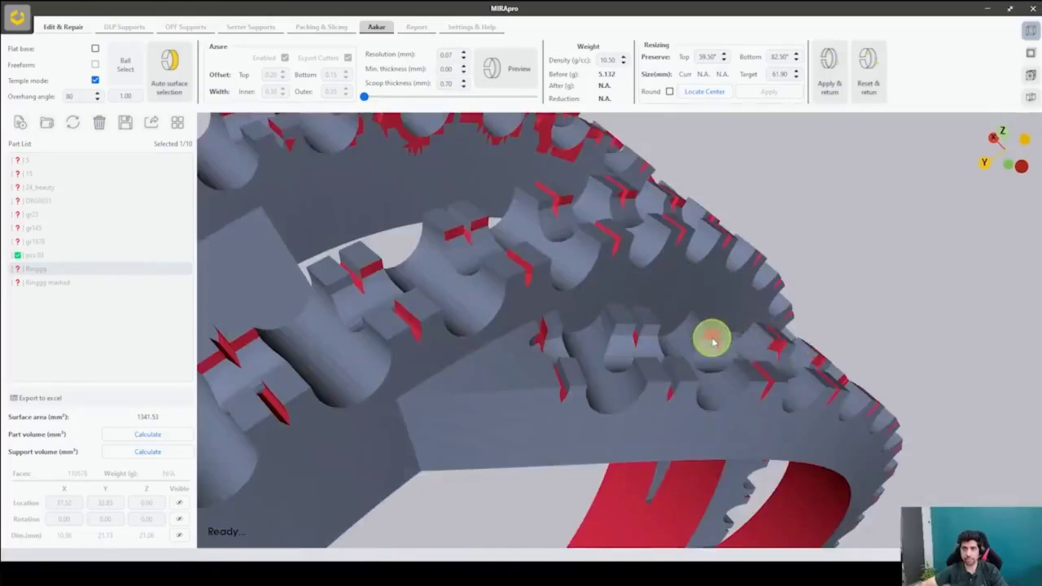
scroll(778, 356, up, 3)
scroll(507, 326, up, 5)
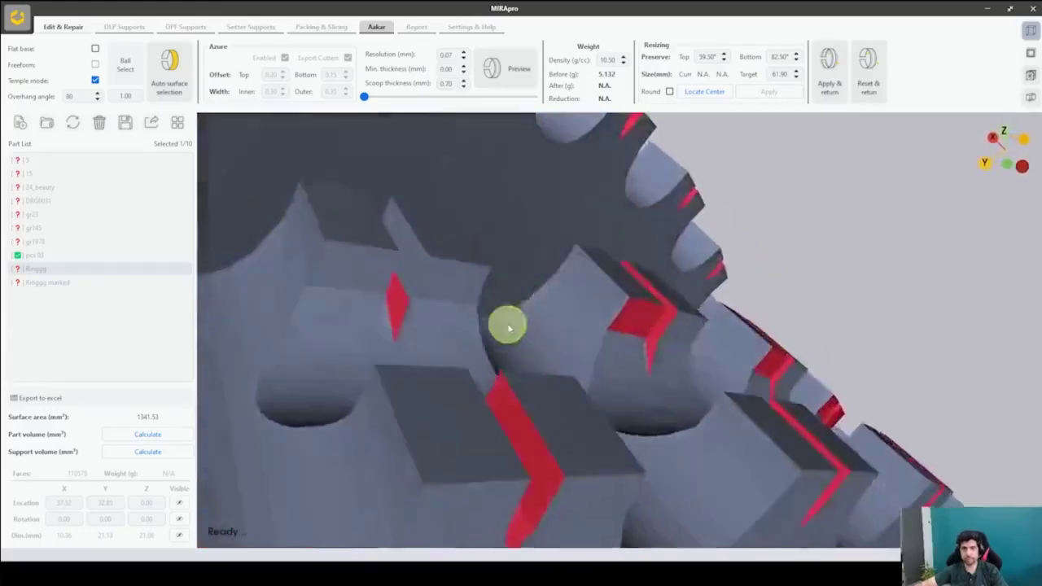
scroll(765, 342, up, 3)
drag(494, 310, 305, 329)
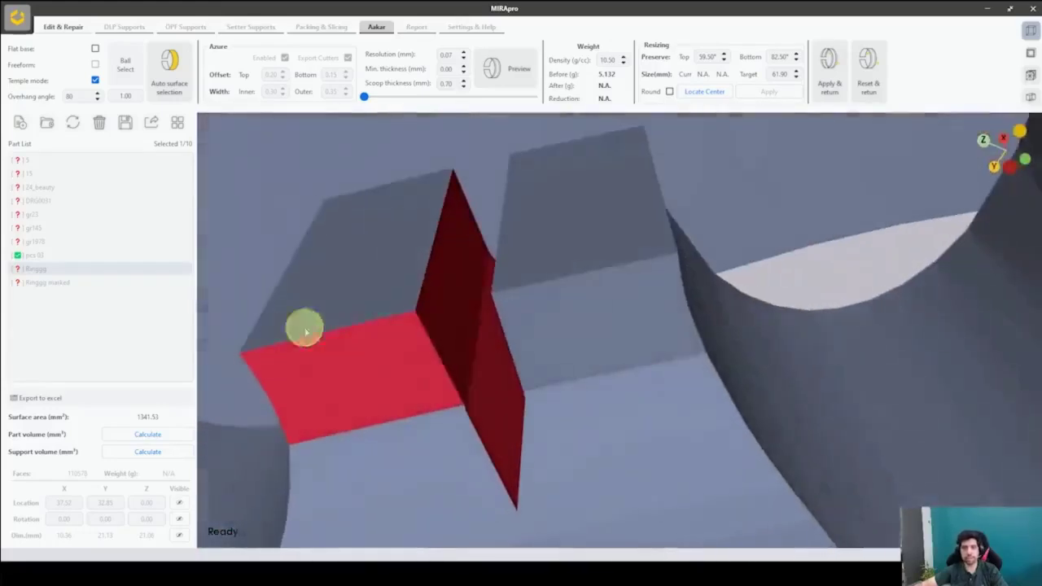
click(445, 289)
click(389, 350)
click(485, 405)
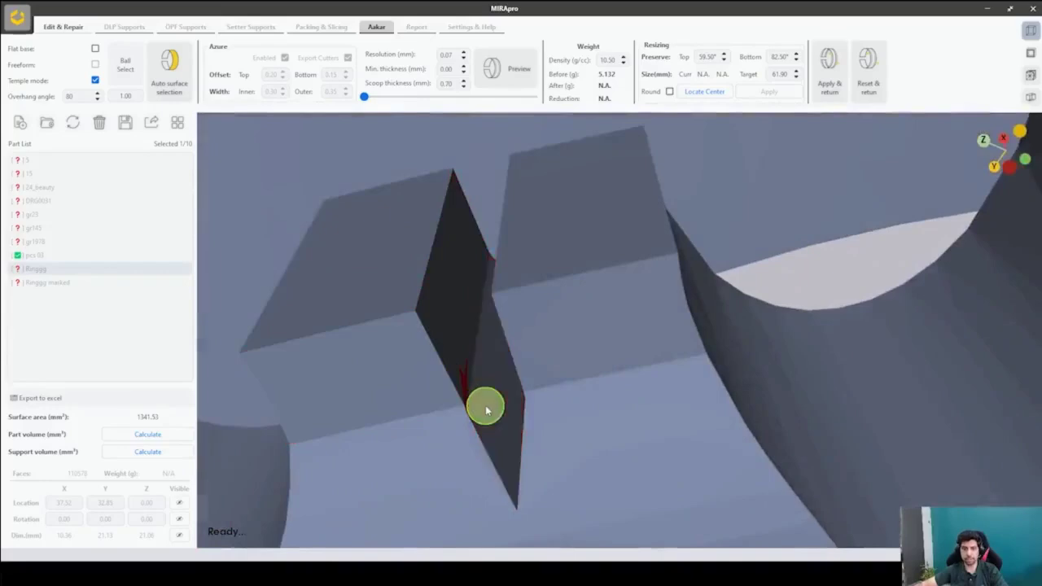
- Deselect the marked notch walls on the neighbouring small outer prongs
scroll(485, 405, down, 5)
click(799, 300)
click(823, 299)
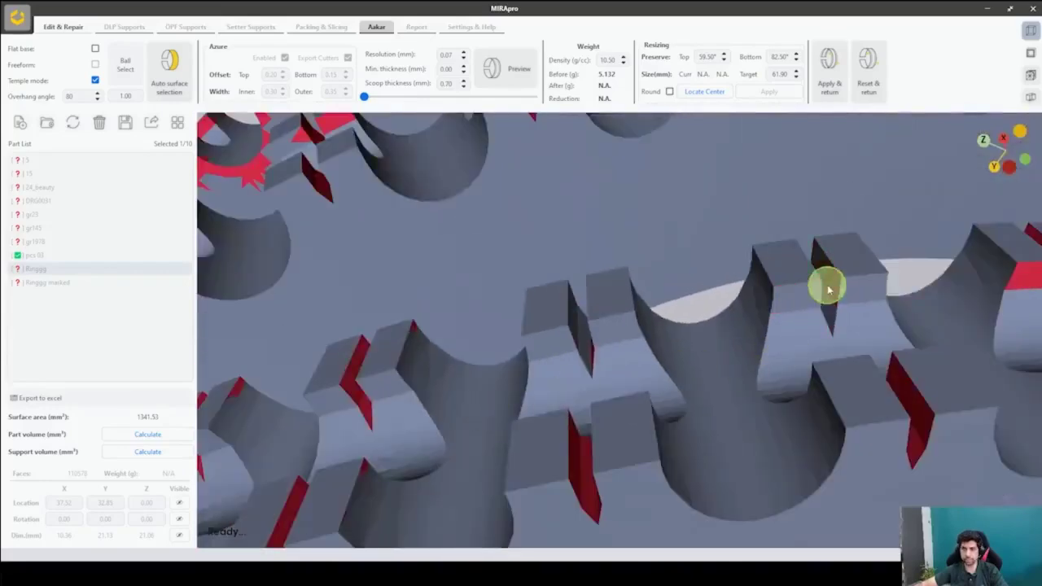
click(922, 418)
click(917, 436)
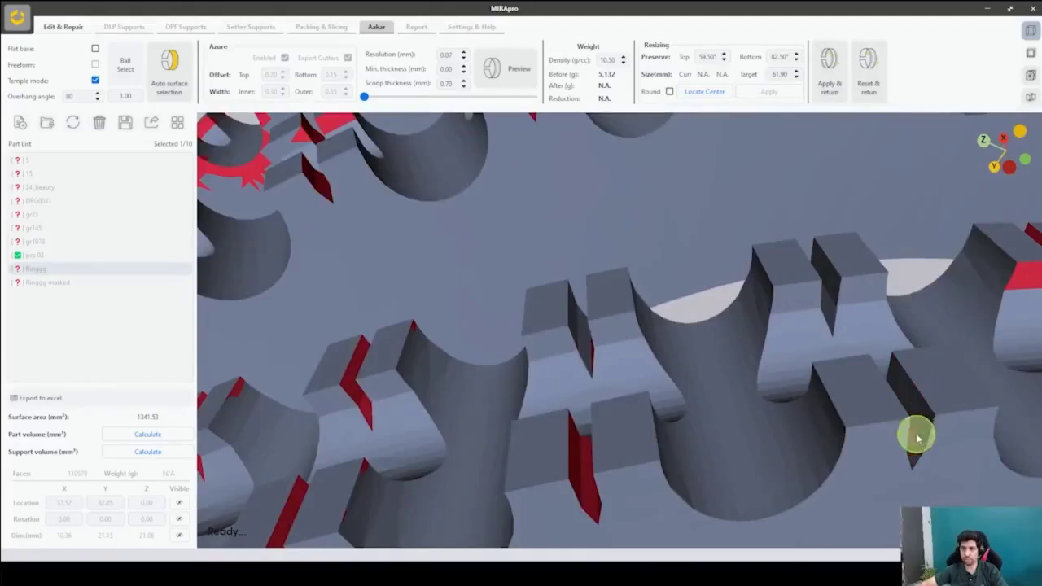
click(589, 474)
click(581, 455)
- Deselect the jagged marked patch beside a stone seat on the outer row
scroll(581, 455, down, 1)
scroll(580, 455, down, 2)
middle_drag(346, 368, 604, 285)
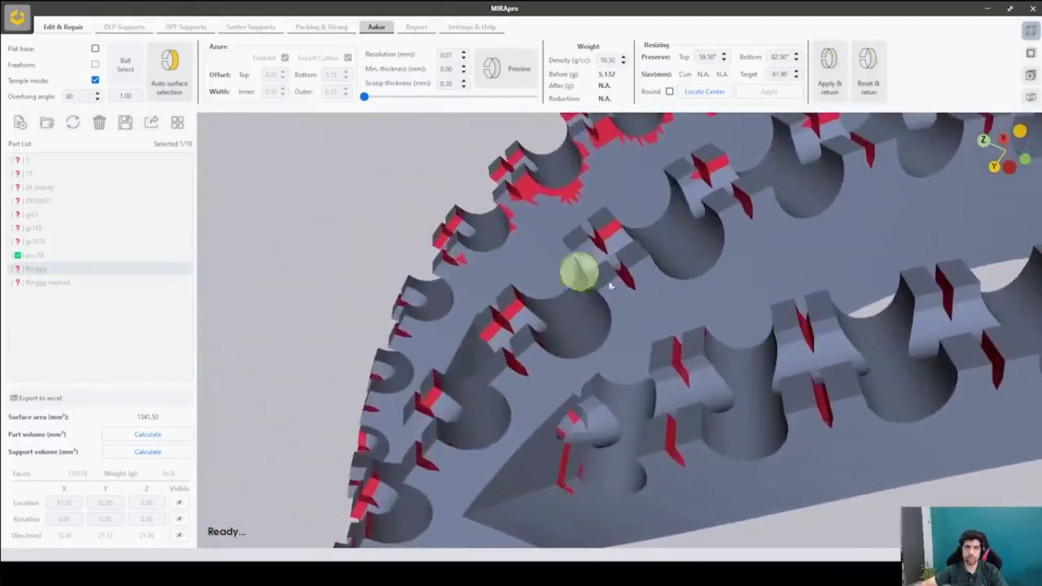
click(546, 190)
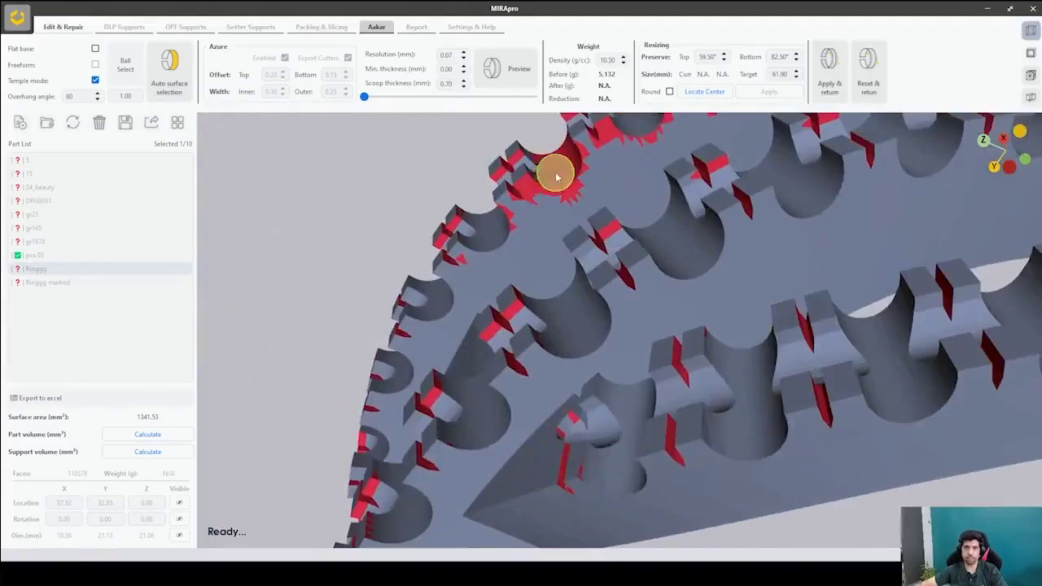
click(557, 177)
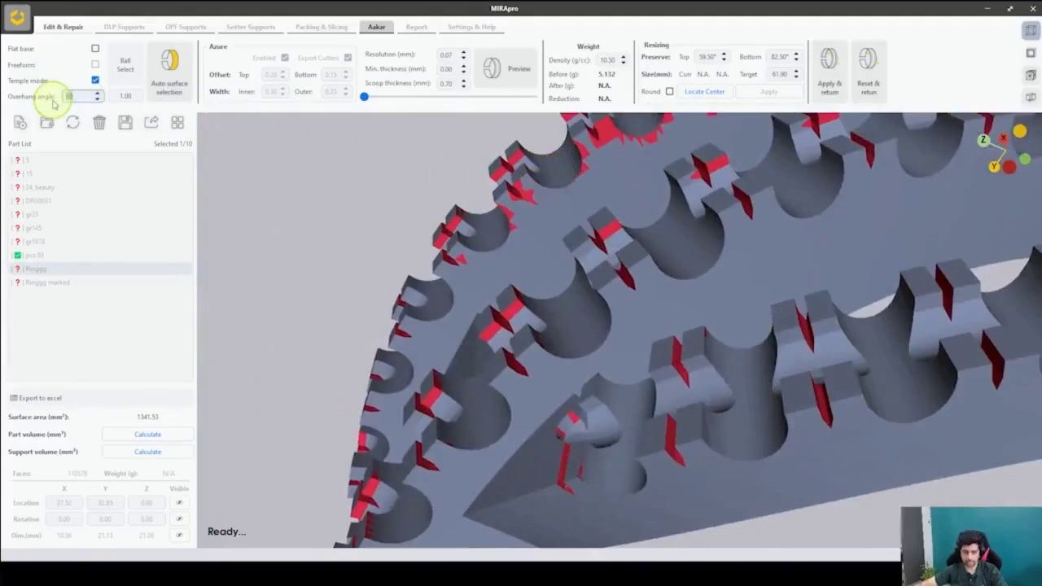
- Set the overhang angle to 40 and run the automatic surface selection again, checking the small prongs
click(173, 73)
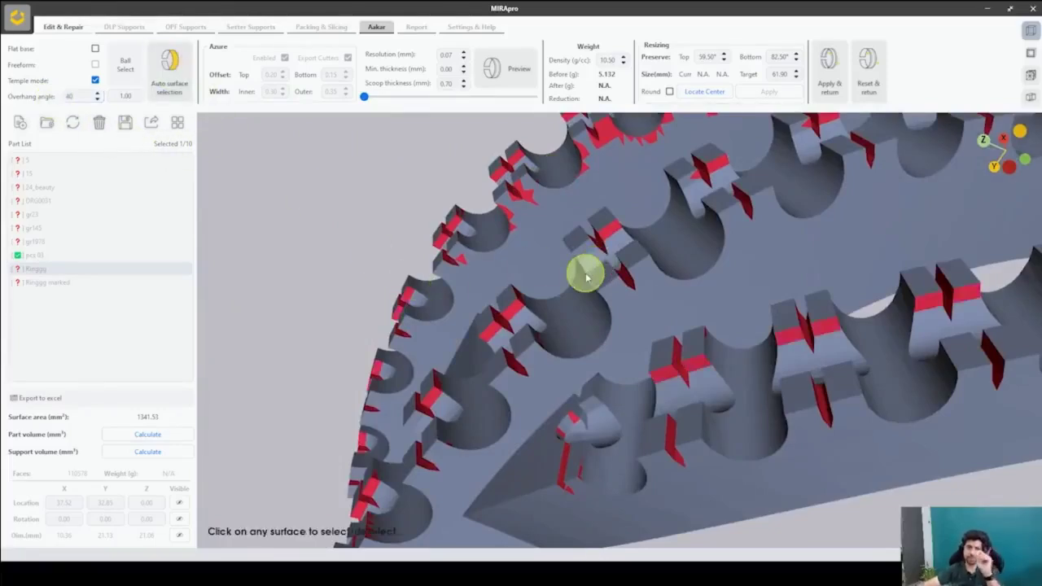
scroll(535, 397, down, 3)
middle_drag(669, 356, 715, 206)
middle_drag(706, 352, 610, 220)
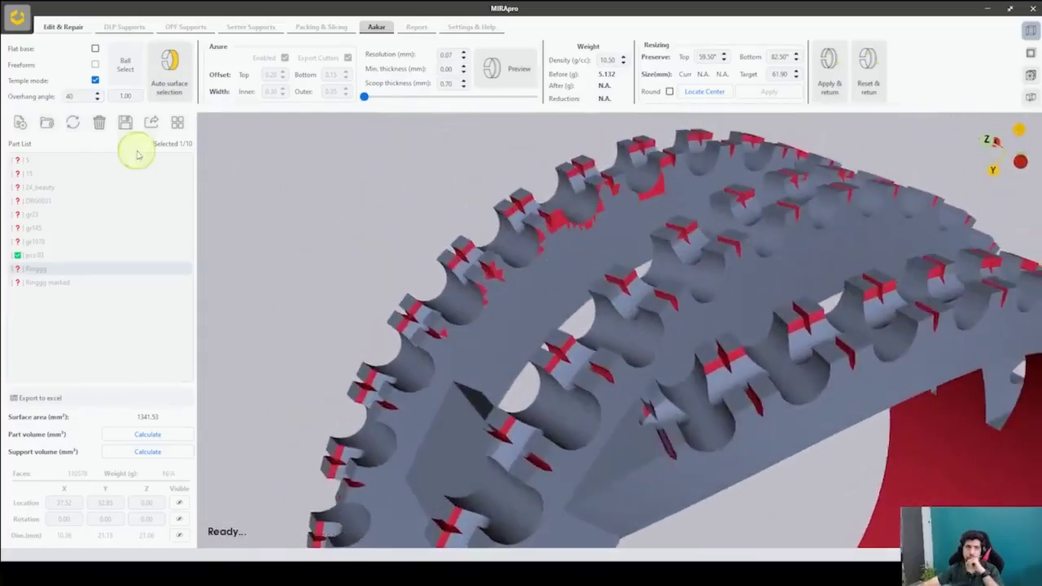
- Set the overhang angle to 20 and rerun the automatic surface selection on the Ringgg band
double_click(84, 97)
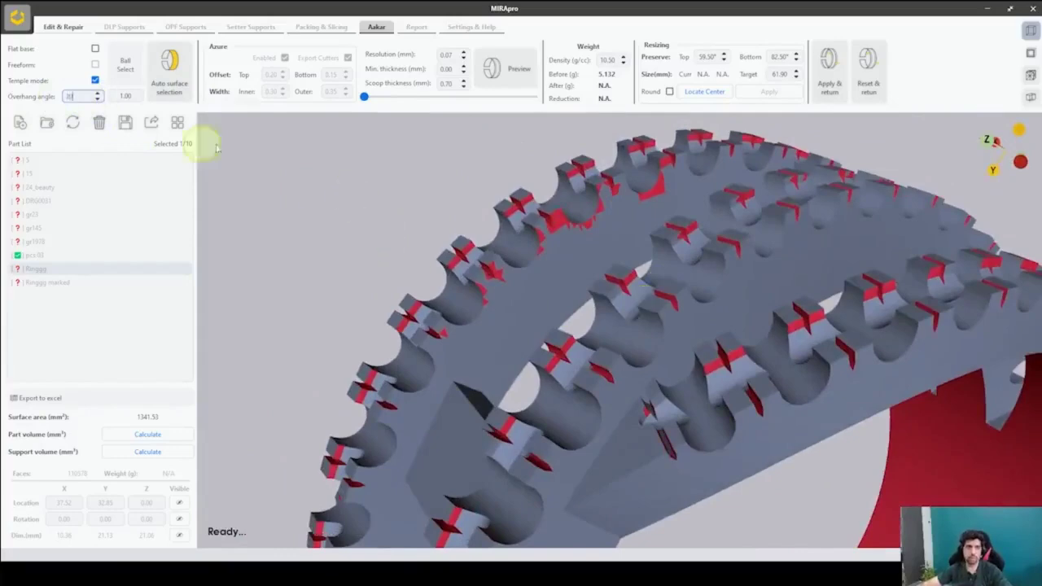
click(182, 85)
click(666, 359)
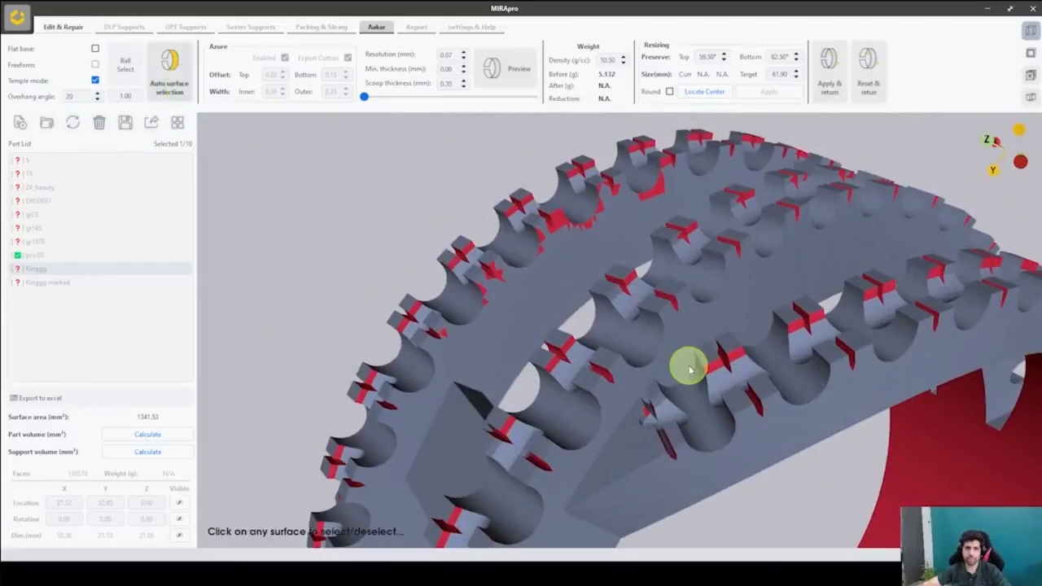
right_drag(689, 365, 736, 337)
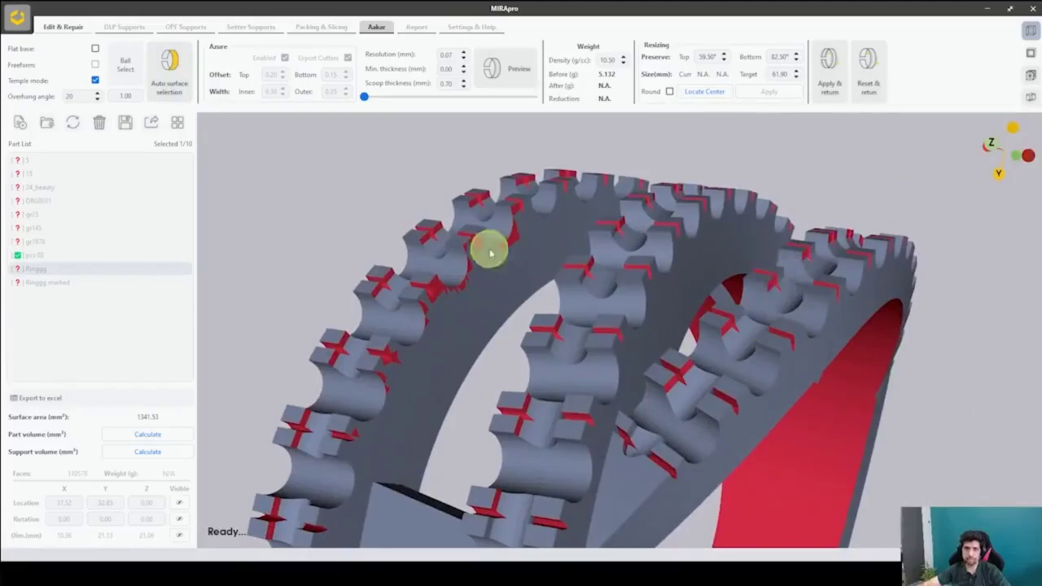
- Deselect the jagged patch beside an outer prong and the marked wall surface showing between the inner bands
click(515, 249)
click(518, 244)
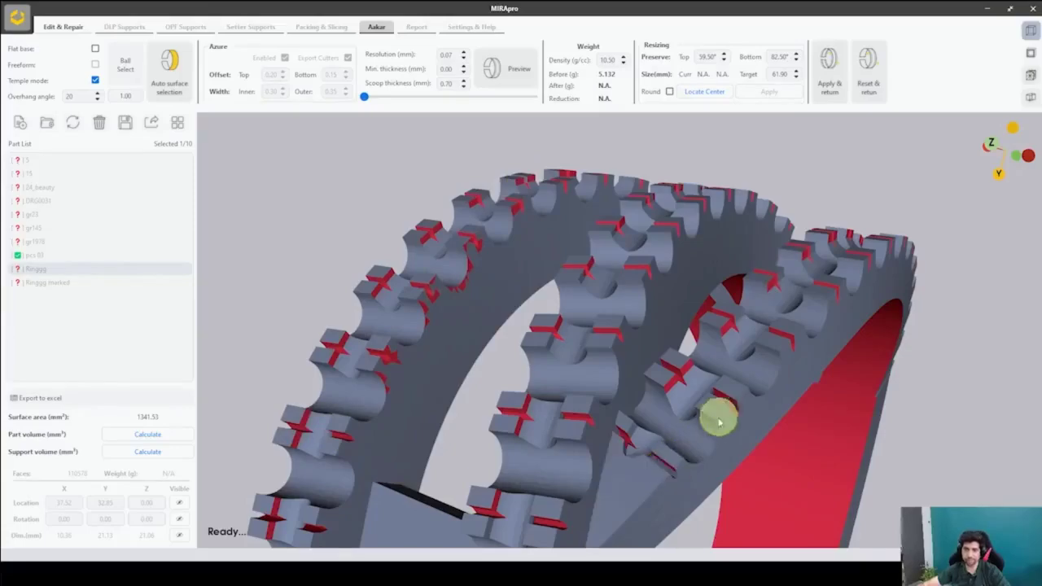
drag(739, 309, 446, 458)
drag(266, 425, 784, 179)
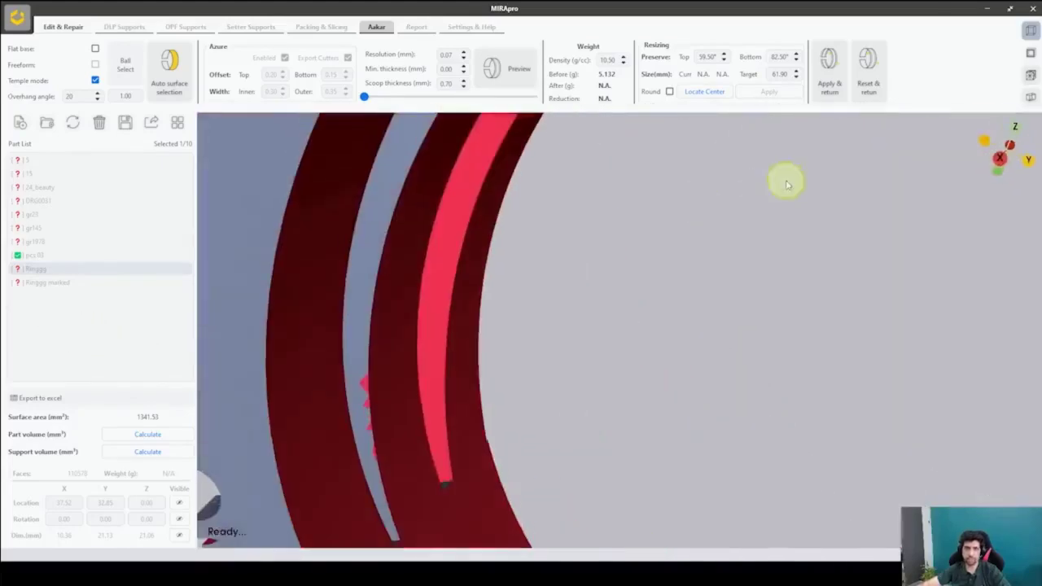
click(464, 318)
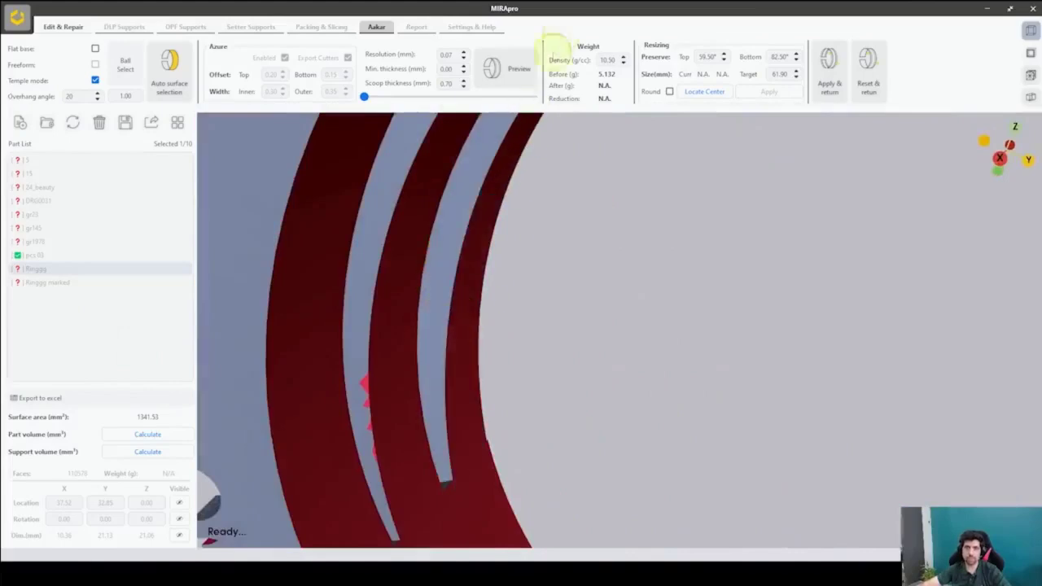
- Generate a scoop preview of the ring at 0.70 mm scoop thickness and view its hollowed underside
drag(538, 186, 503, 246)
scroll(601, 415, down, 3)
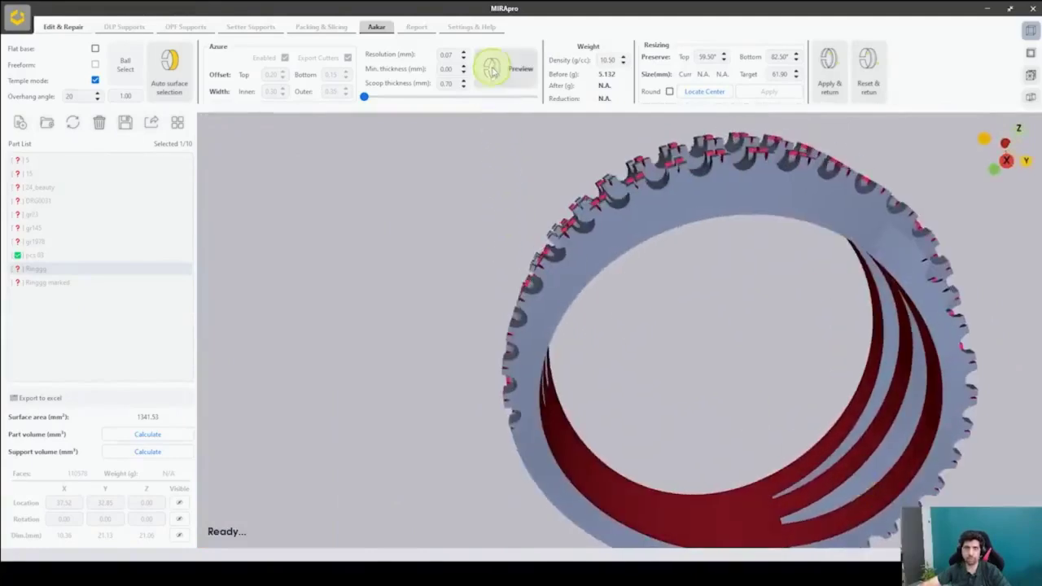
click(492, 72)
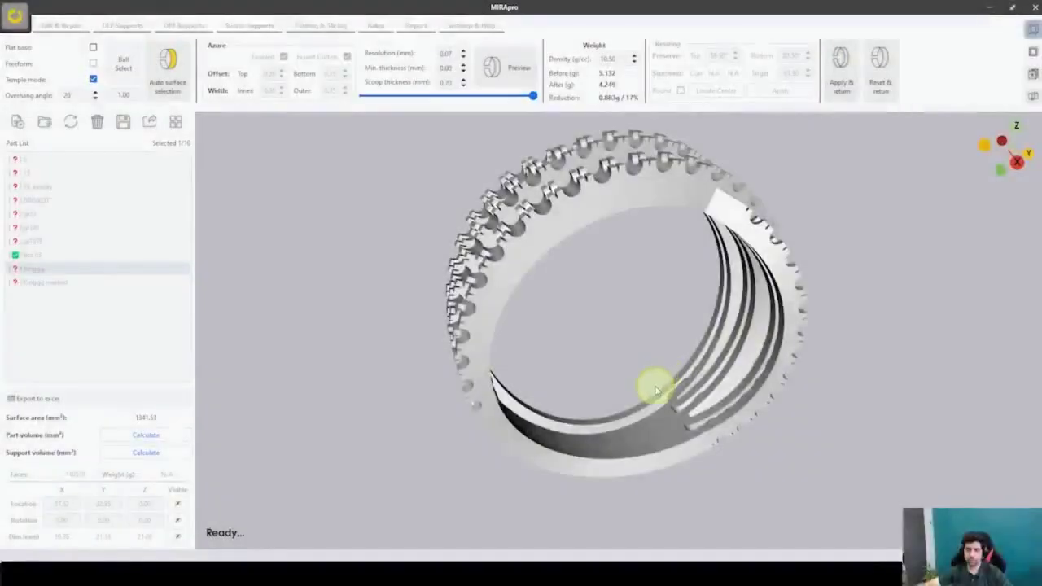
drag(653, 388, 637, 204)
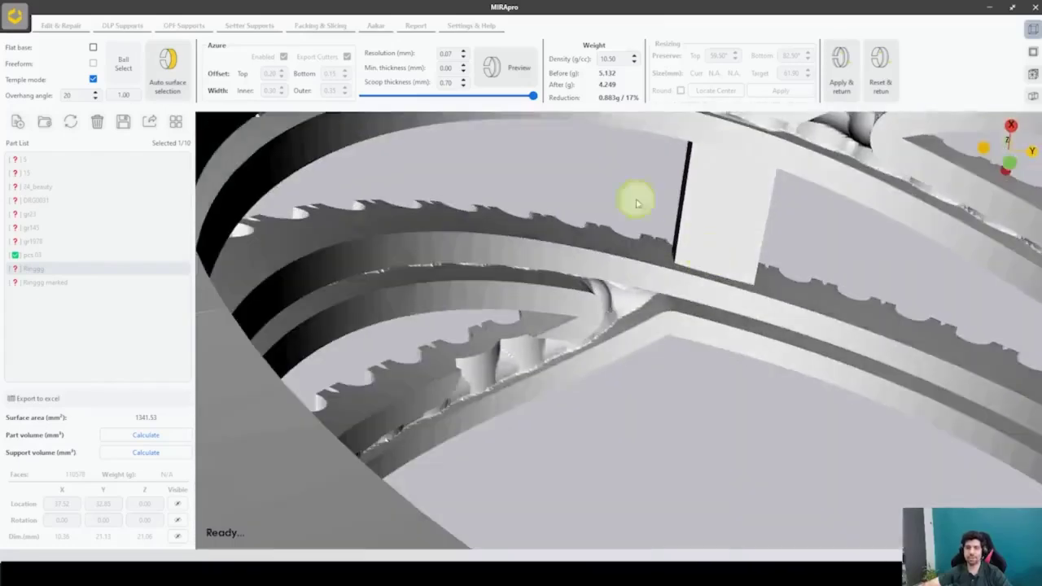
- Set the scoop thickness to 0.40 mm and regenerate the scoop preview of the ring
scroll(667, 334, down, 2)
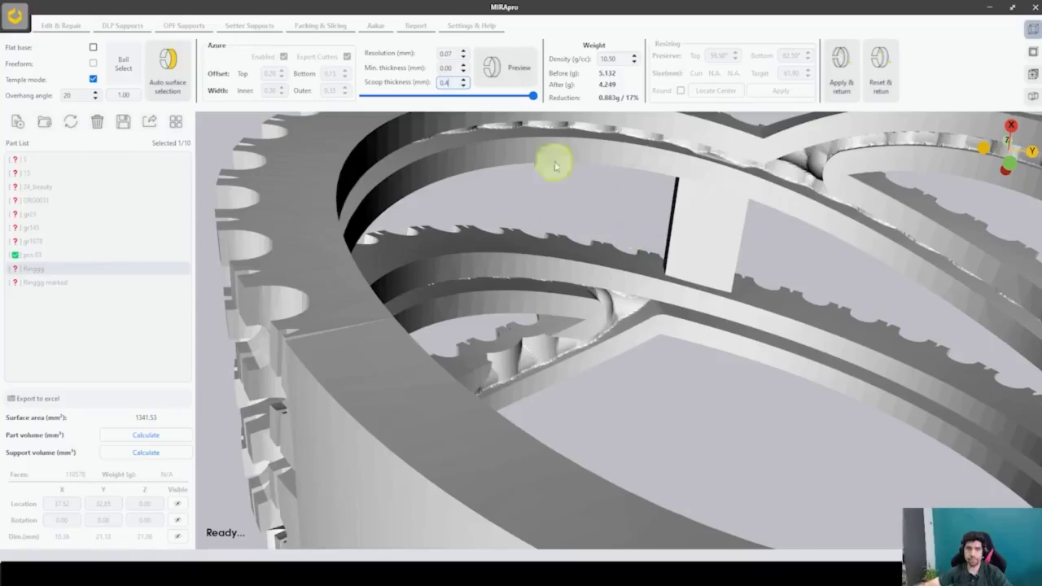
click(498, 82)
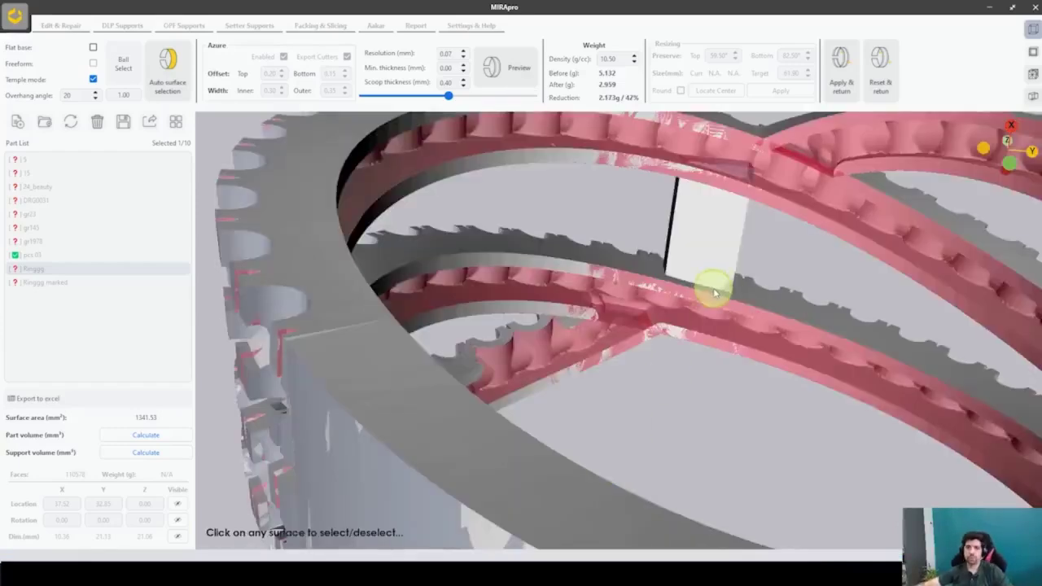
scroll(715, 293, down, 2)
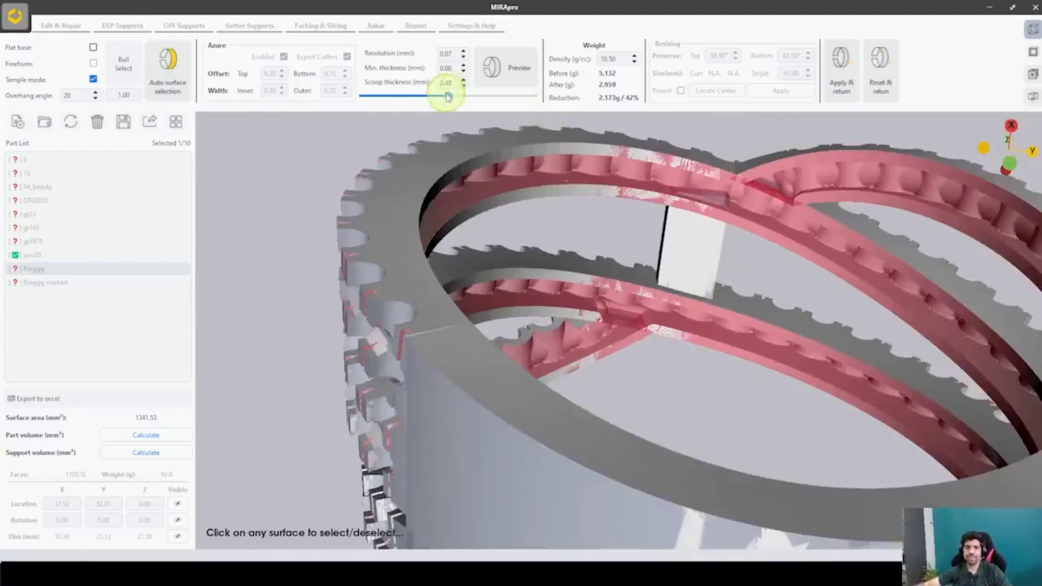
- Show only the scooped result and examine the hollowed channels, stone seats and prongs from inside, outside and above
drag(448, 96, 831, 274)
middle_drag(541, 303, 738, 328)
middle_drag(808, 455, 770, 497)
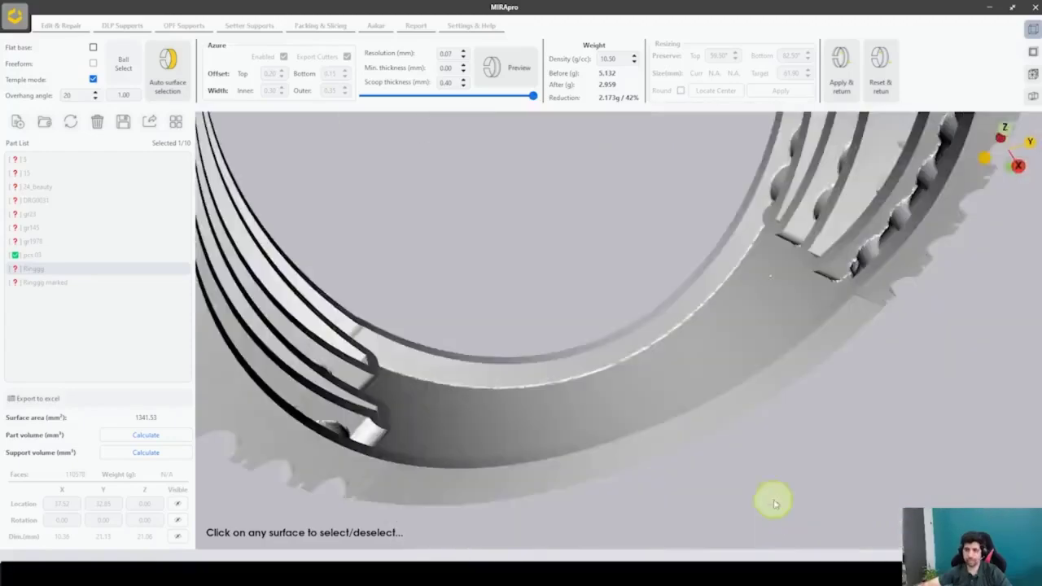
middle_drag(597, 379, 436, 346)
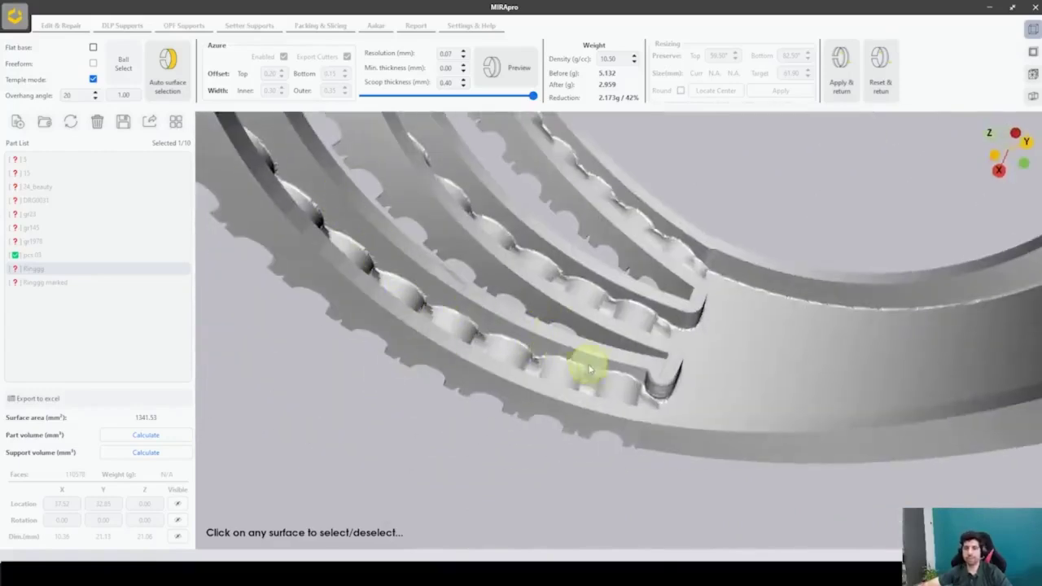
middle_drag(744, 339, 729, 368)
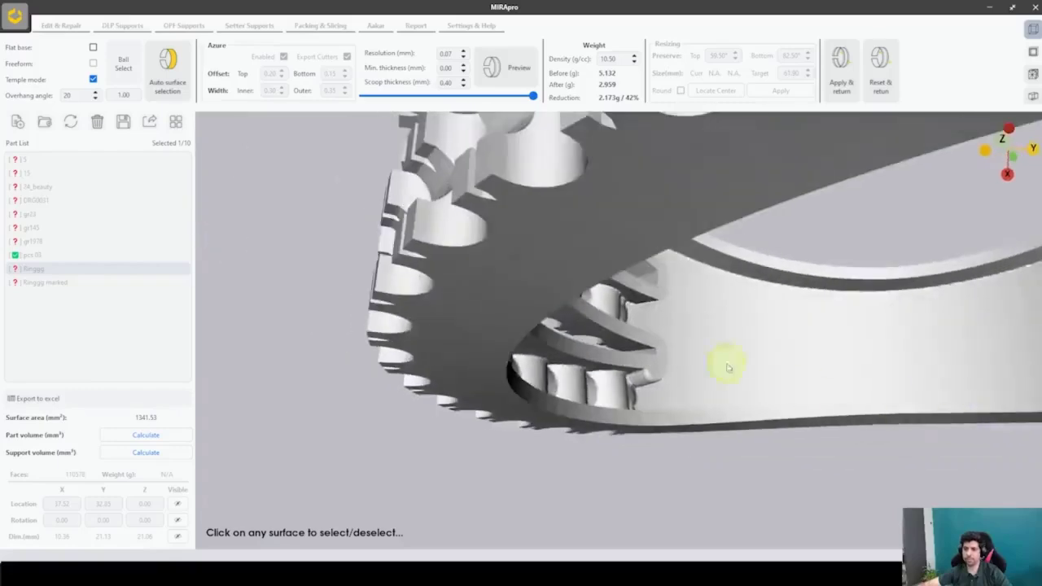
middle_drag(803, 373, 710, 477)
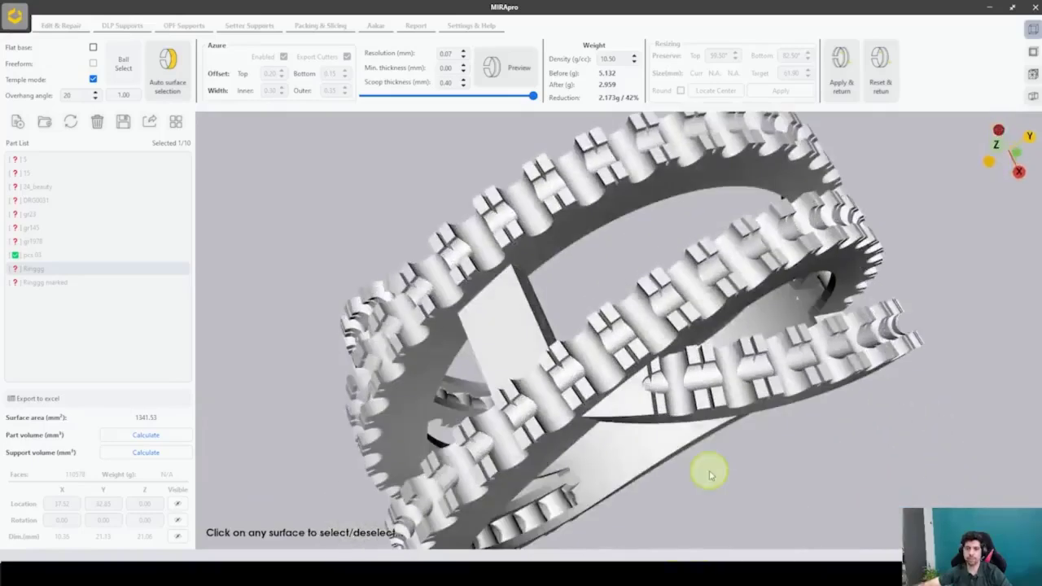
middle_drag(693, 442, 727, 483)
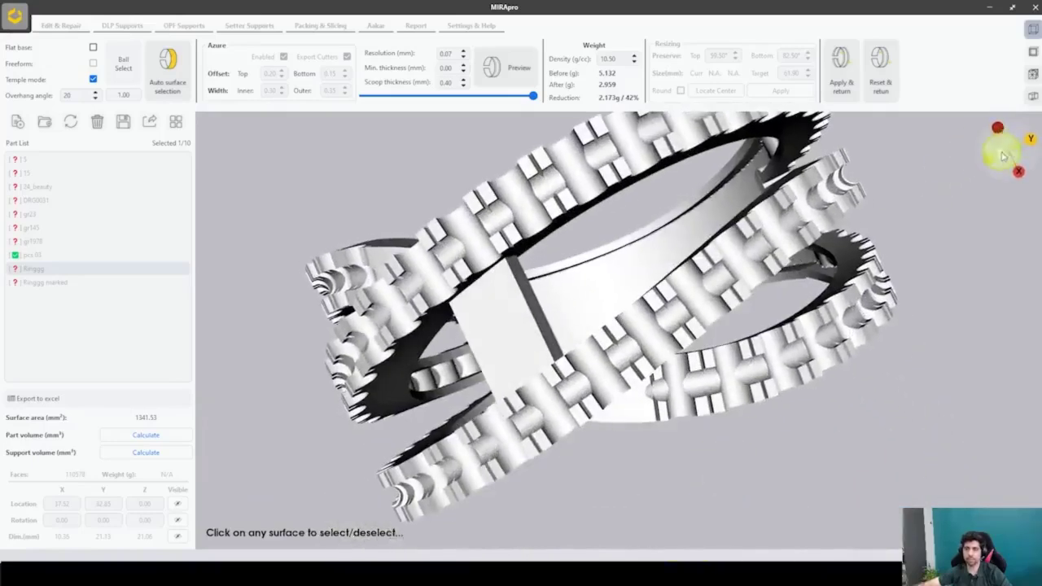
click(1002, 155)
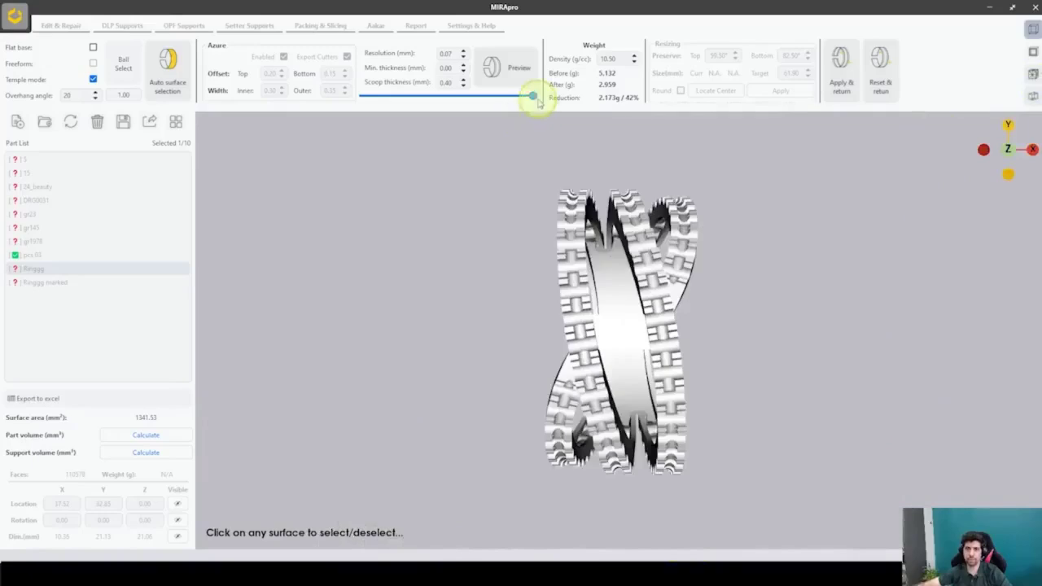
- Compare the scooped result with the original ring by switching the display back to the marked original and viewing its prongs closely
drag(537, 102, 563, 106)
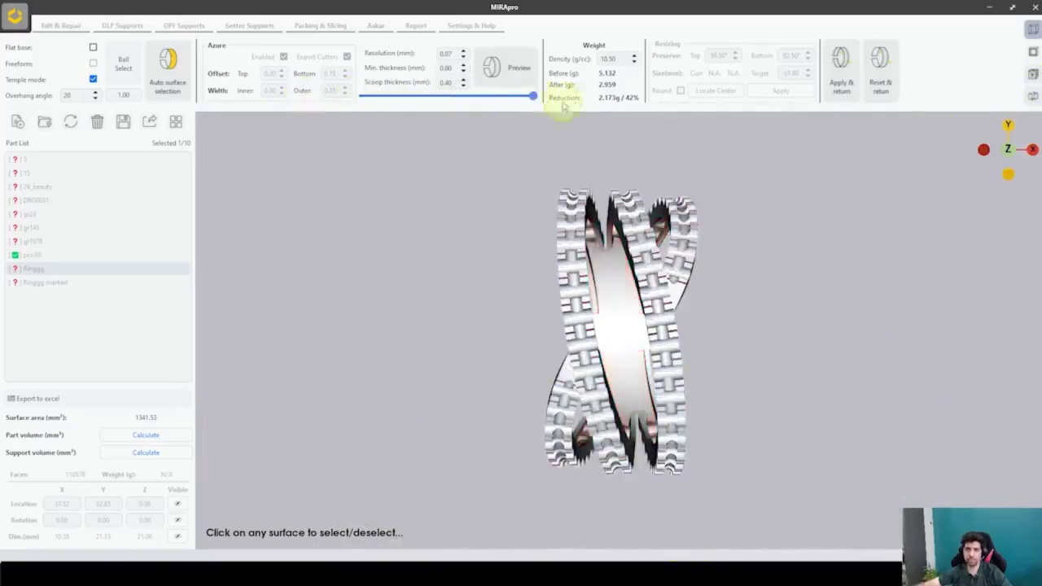
drag(629, 301, 693, 230)
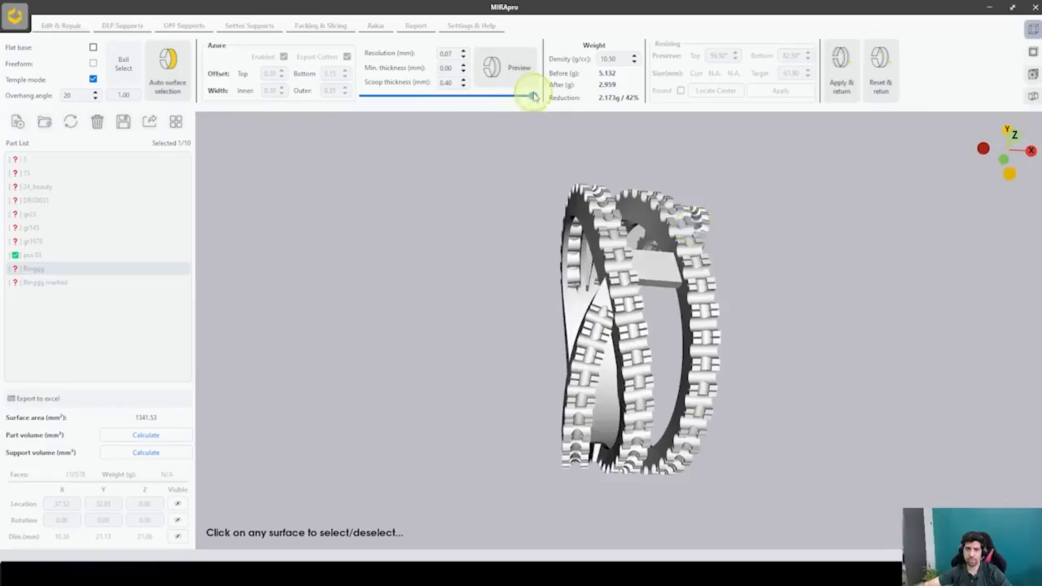
drag(533, 96, 363, 95)
scroll(733, 233, up, 5)
drag(564, 372, 553, 227)
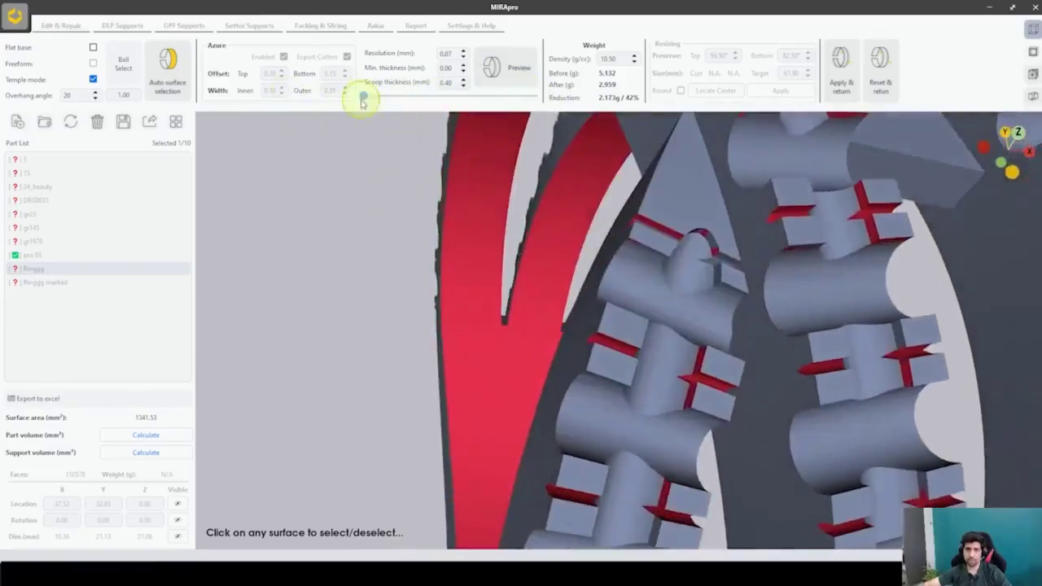
- Switch the display to the scooped result and examine the ring's hollowed channels and stone seats from inside and along the inner wall
drag(364, 95, 599, 93)
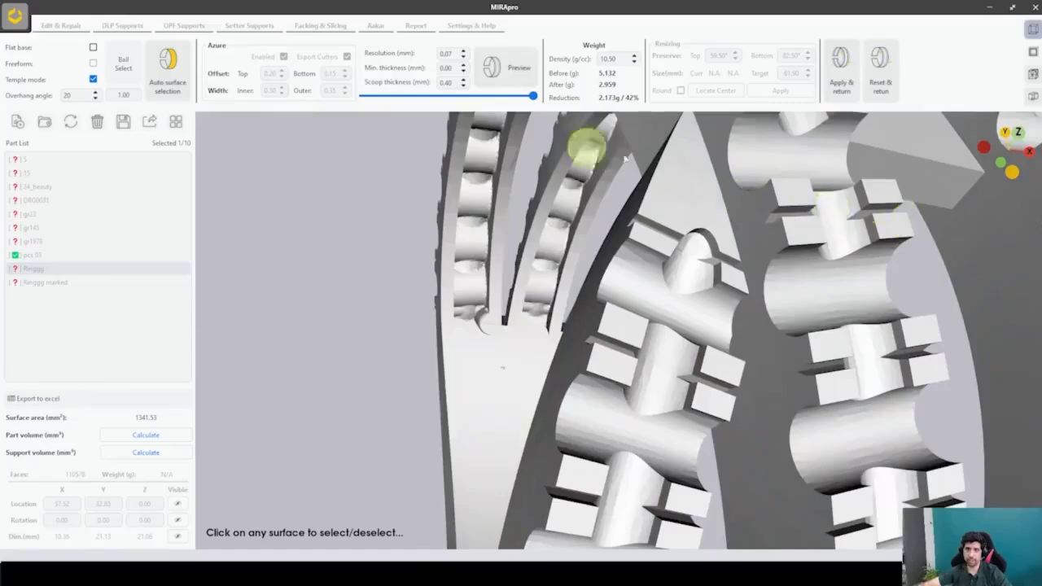
drag(533, 99, 589, 103)
middle_drag(585, 203, 708, 230)
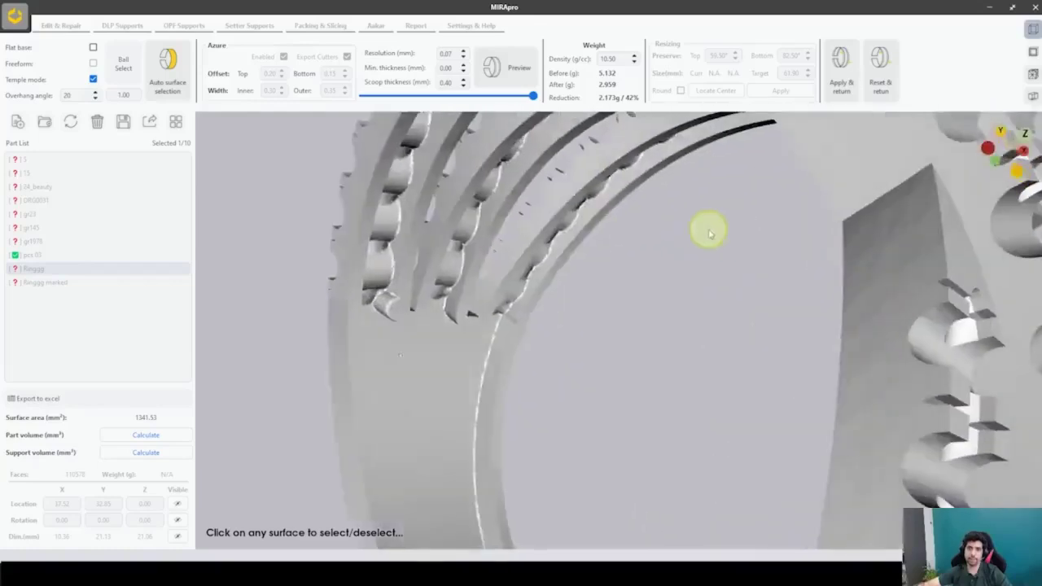
middle_drag(412, 313, 502, 251)
middle_drag(579, 417, 581, 398)
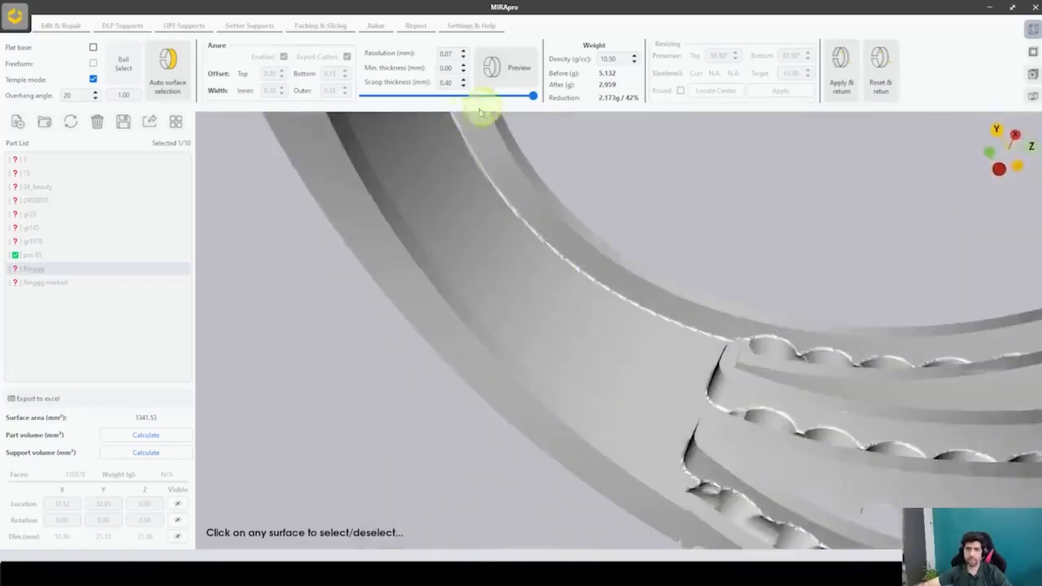
drag(533, 96, 628, 125)
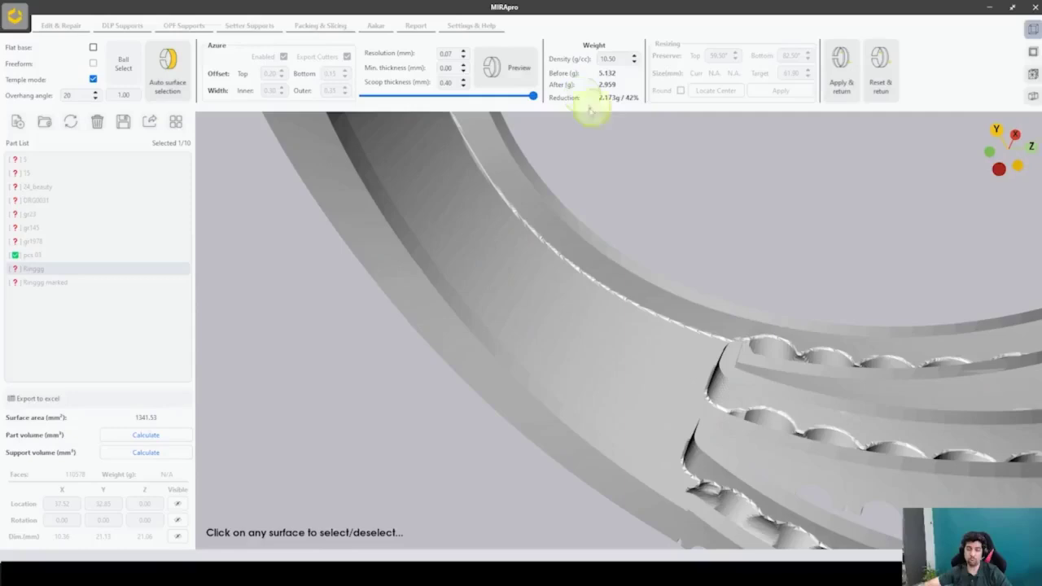
- Leave the scoop editing of the ring, return to all the parts and select the flat-topped ring DRG0031
click(853, 96)
middle_drag(541, 336, 382, 366)
scroll(619, 398, up, 4)
scroll(604, 377, up, 4)
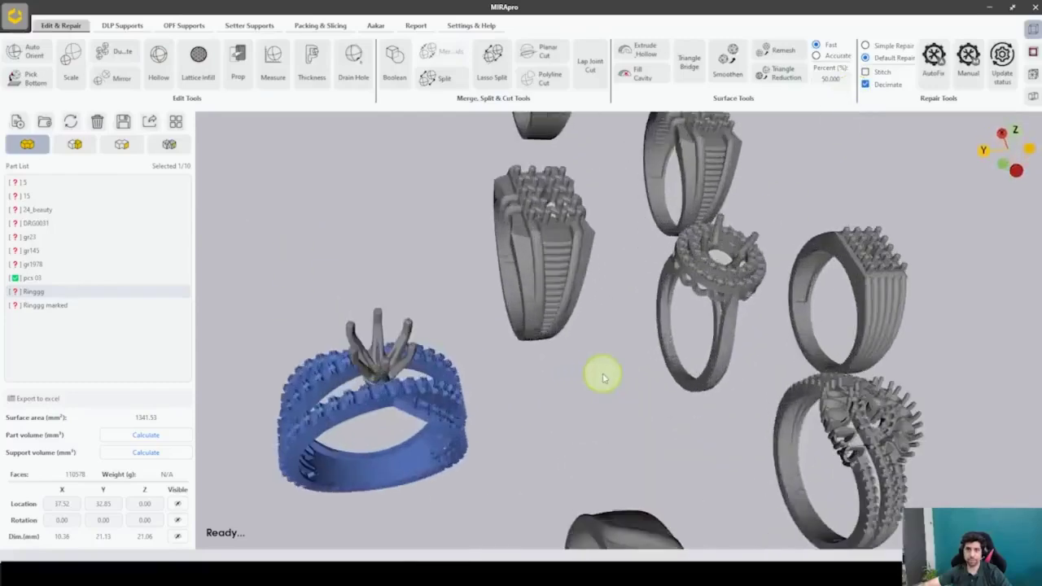
middle_drag(604, 377, 673, 371)
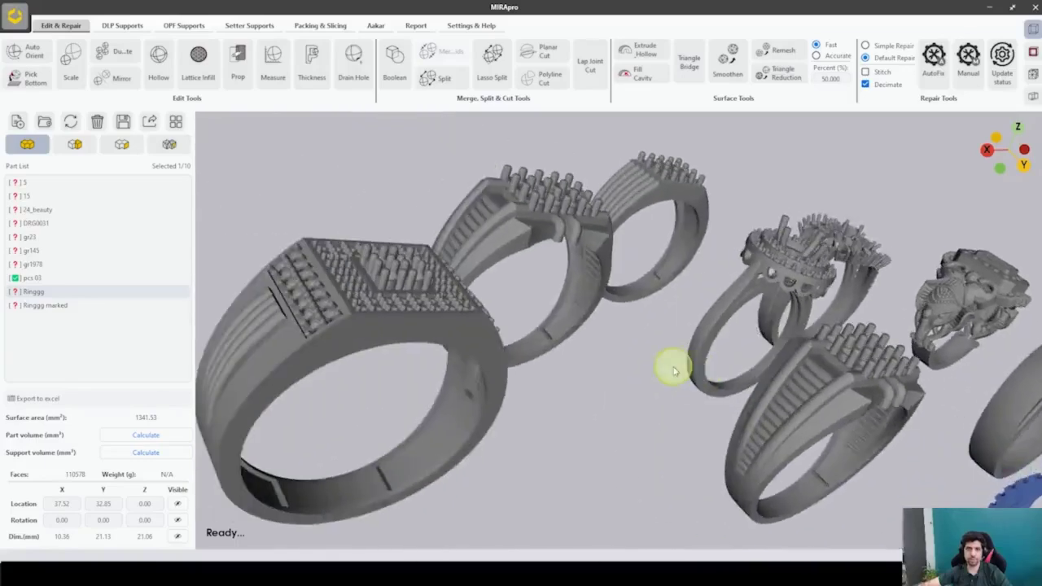
middle_drag(477, 376, 654, 419)
click(647, 409)
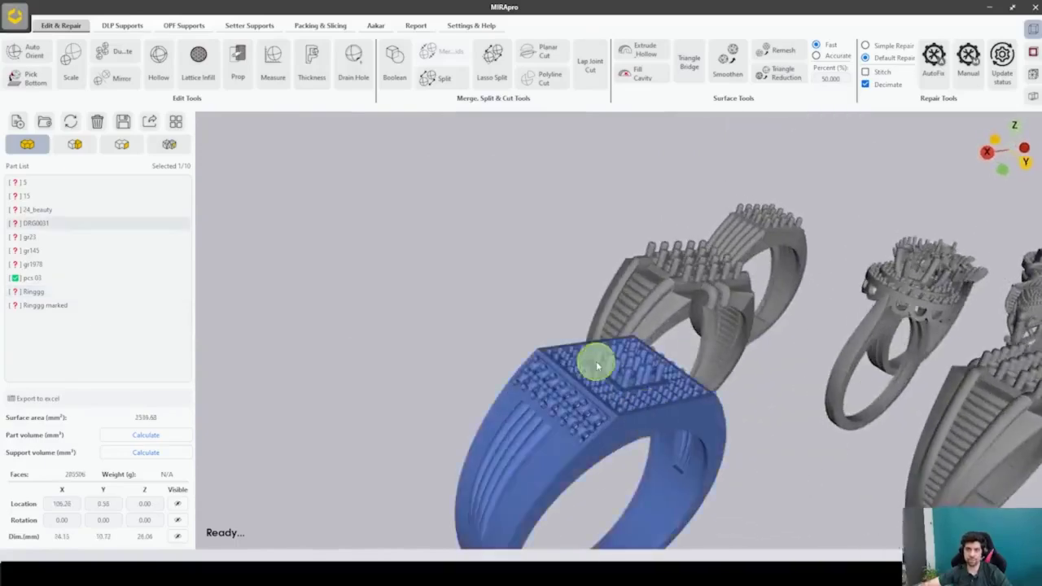
- Mark the whole flat head of DRG0031, including its prongs, from a straight front view without perspective
middle_drag(597, 366, 724, 366)
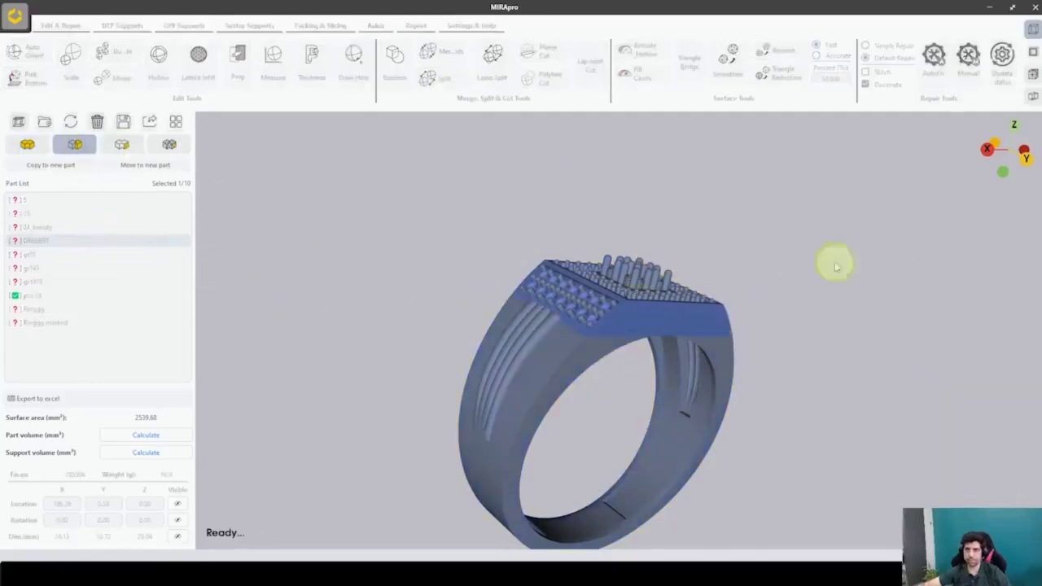
click(1029, 166)
scroll(609, 201, up, 3)
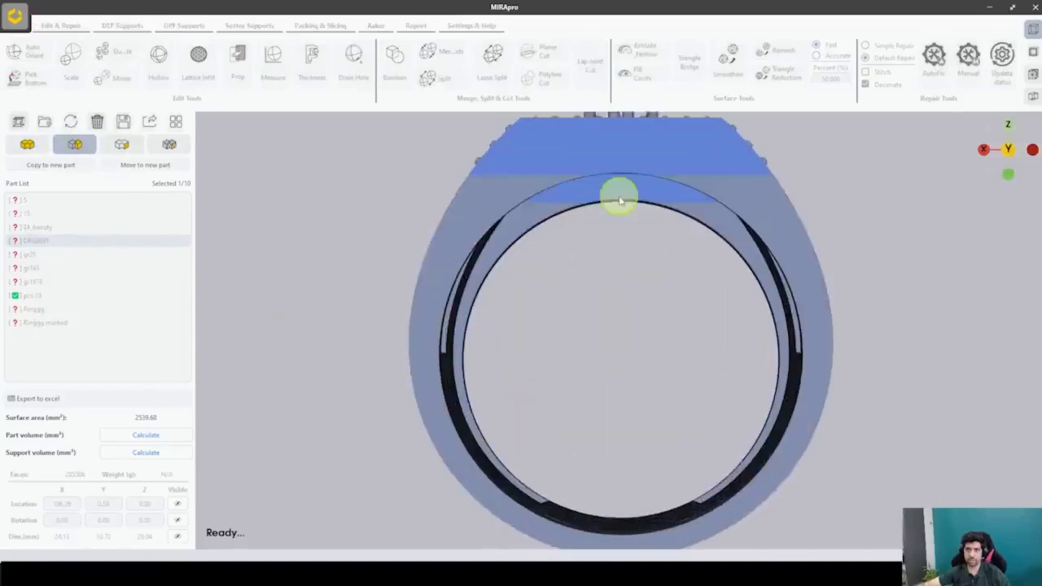
click(1032, 30)
scroll(679, 261, up, 4)
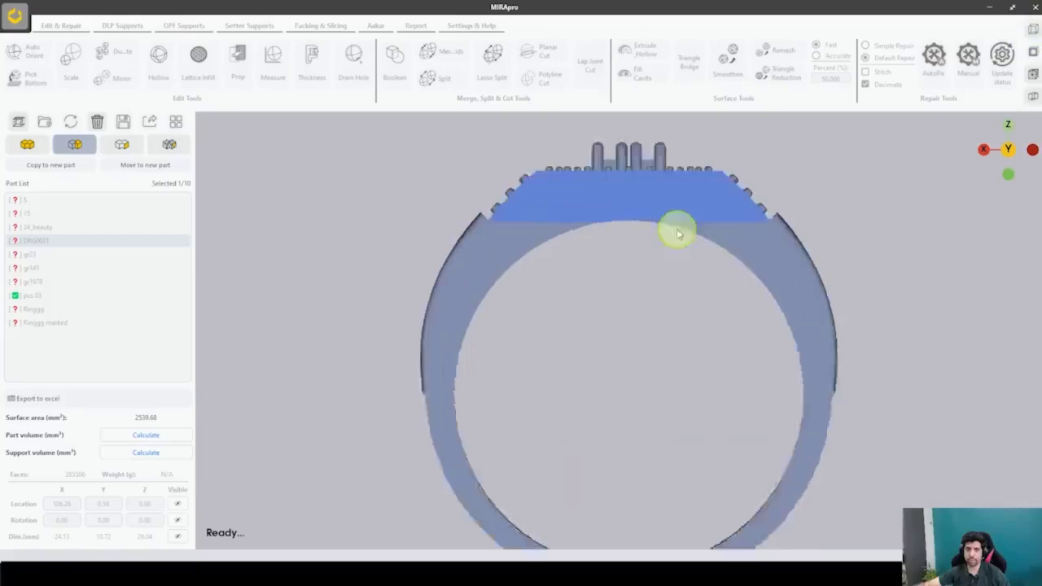
drag(461, 136, 820, 256)
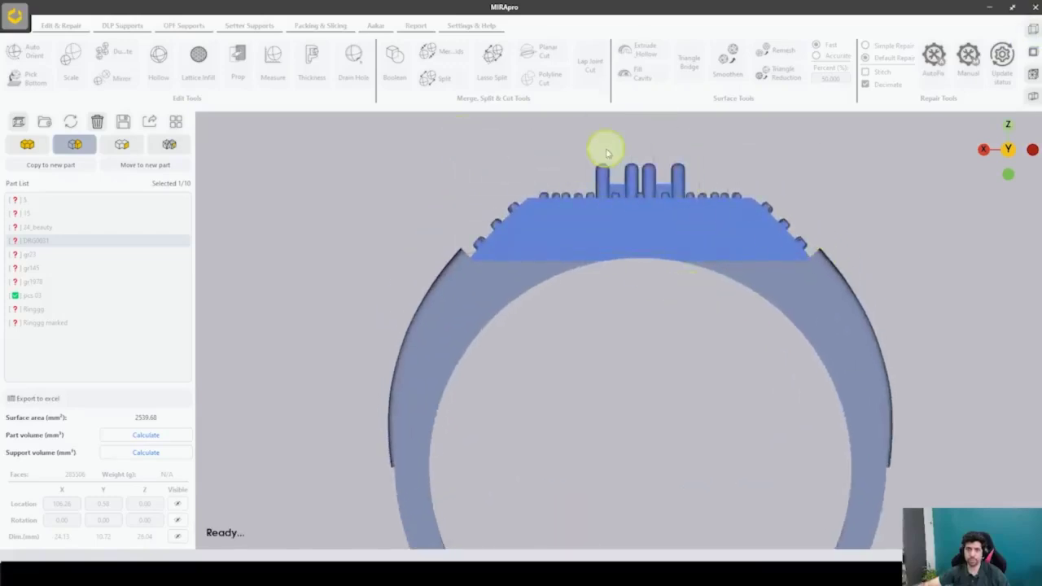
- Check the marked head from above, move it to a new part and keep the remaining band selected
middle_drag(630, 193, 650, 243)
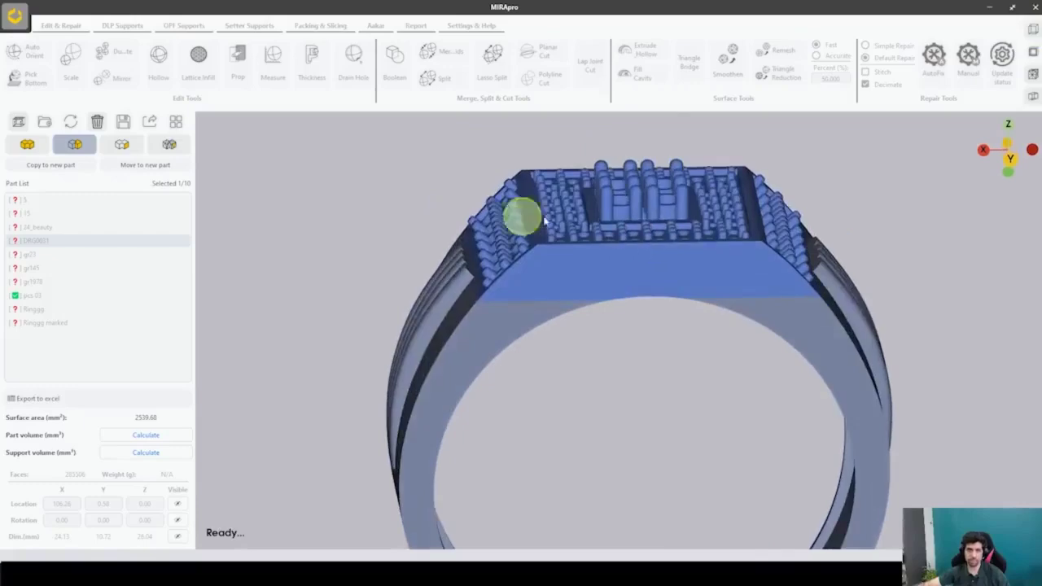
middle_drag(737, 194, 822, 239)
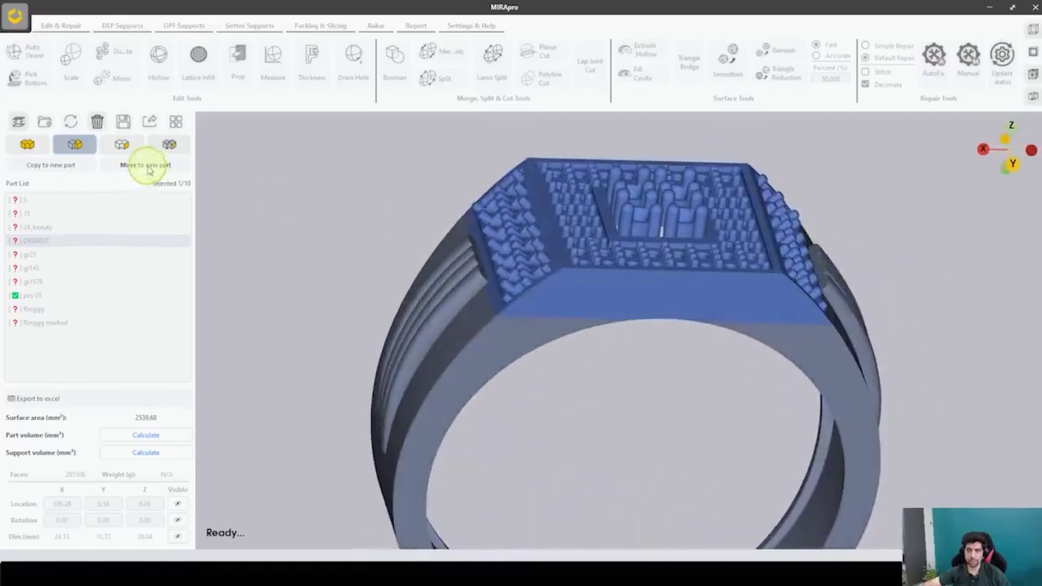
middle_drag(560, 298, 537, 285)
click(649, 285)
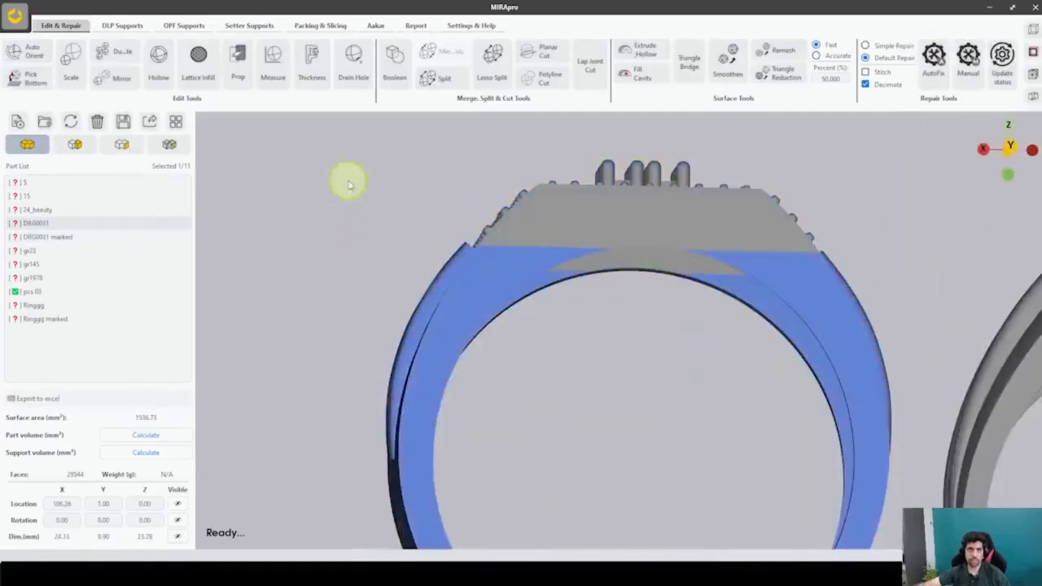
- Open the DRG0031 band in Aakar with temple mode on and run the automatic surface selection on its inside
click(381, 25)
middle_drag(649, 274, 818, 293)
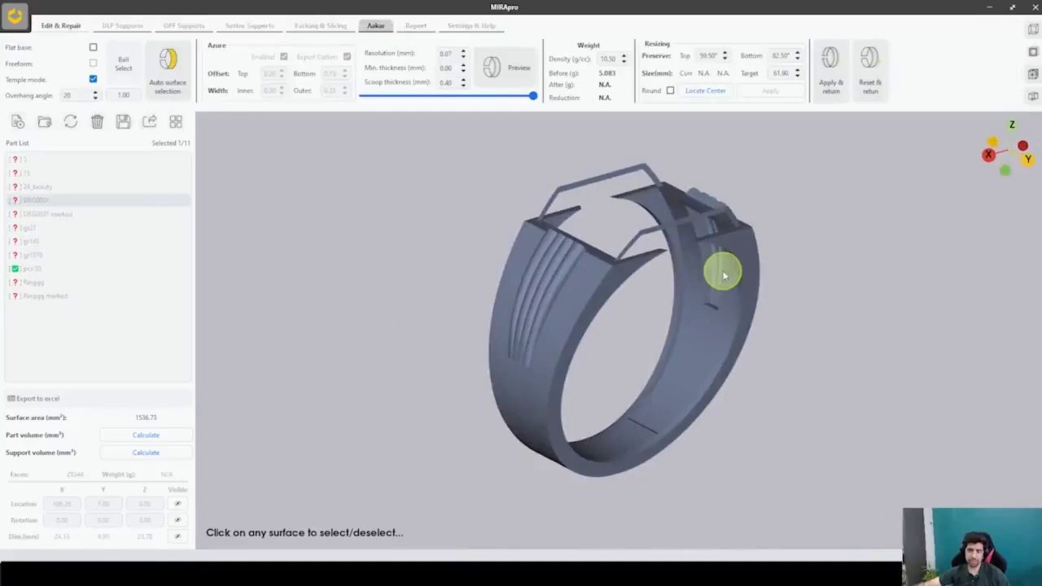
scroll(664, 214, up, 3)
middle_drag(665, 214, 613, 283)
scroll(680, 311, up, 4)
scroll(696, 324, down, 4)
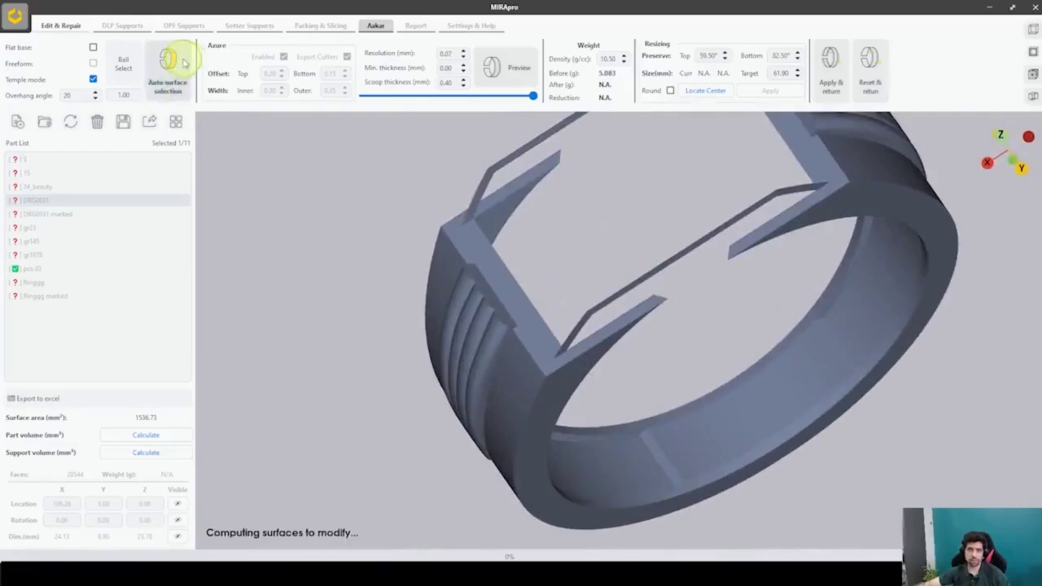
middle_drag(646, 244, 368, 361)
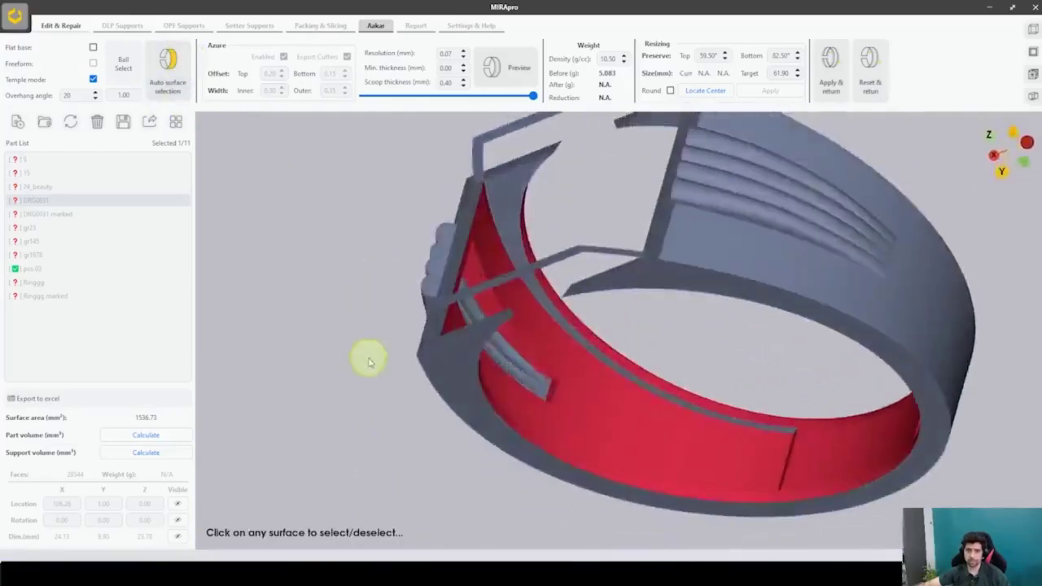
- Switch the display to the marked original and deselect the narrow inner rim surfaces along both edges of the band
scroll(575, 386, up, 5)
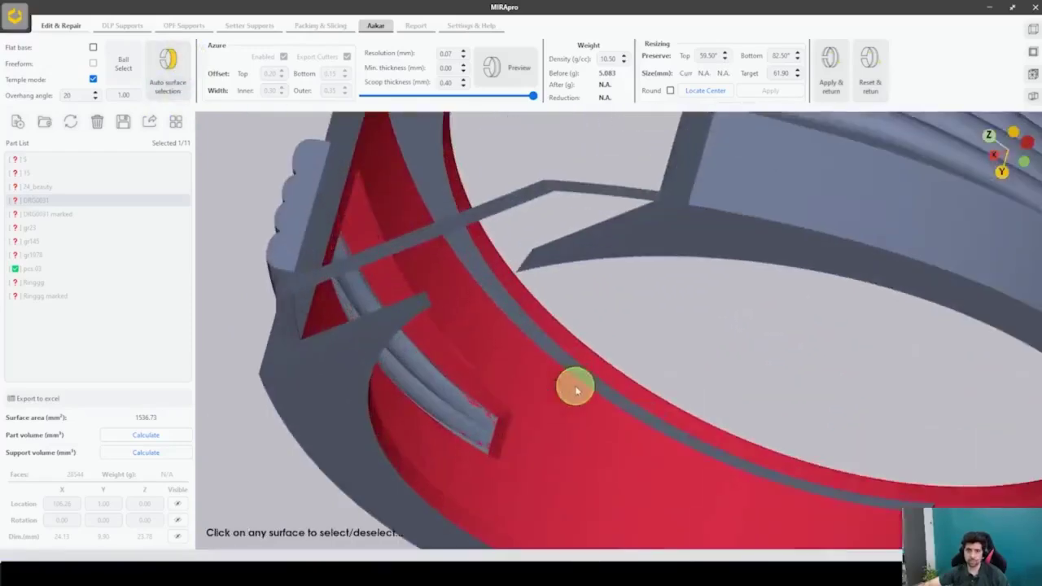
click(512, 279)
middle_drag(443, 289, 302, 189)
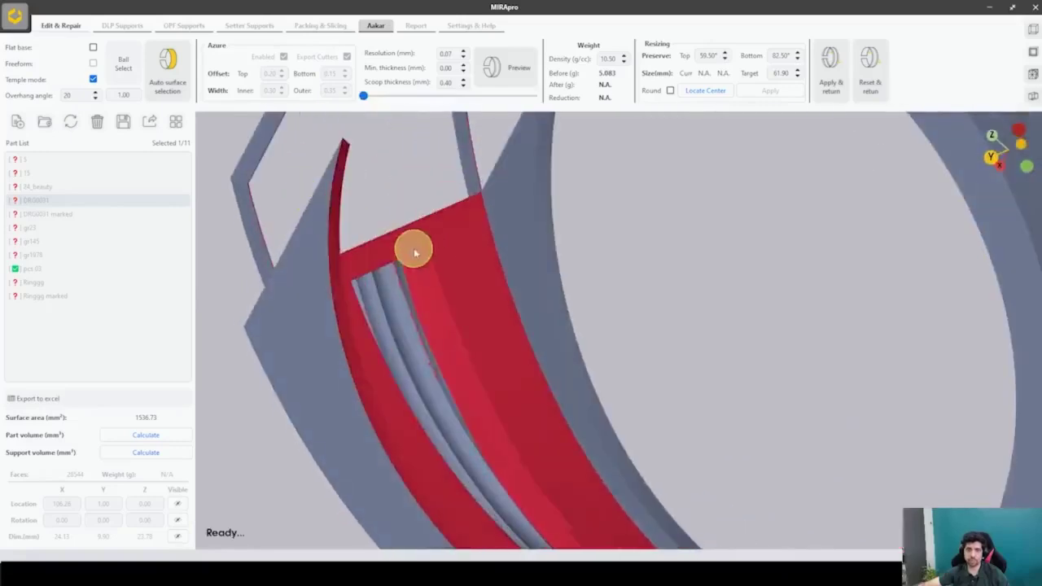
middle_drag(413, 247, 667, 440)
middle_drag(537, 302, 573, 207)
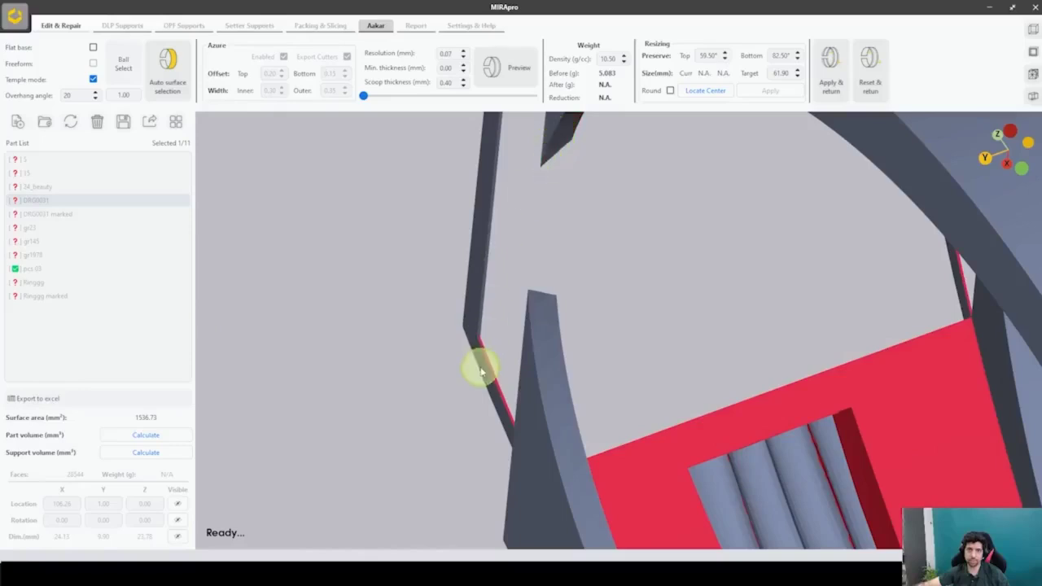
middle_drag(492, 375, 686, 374)
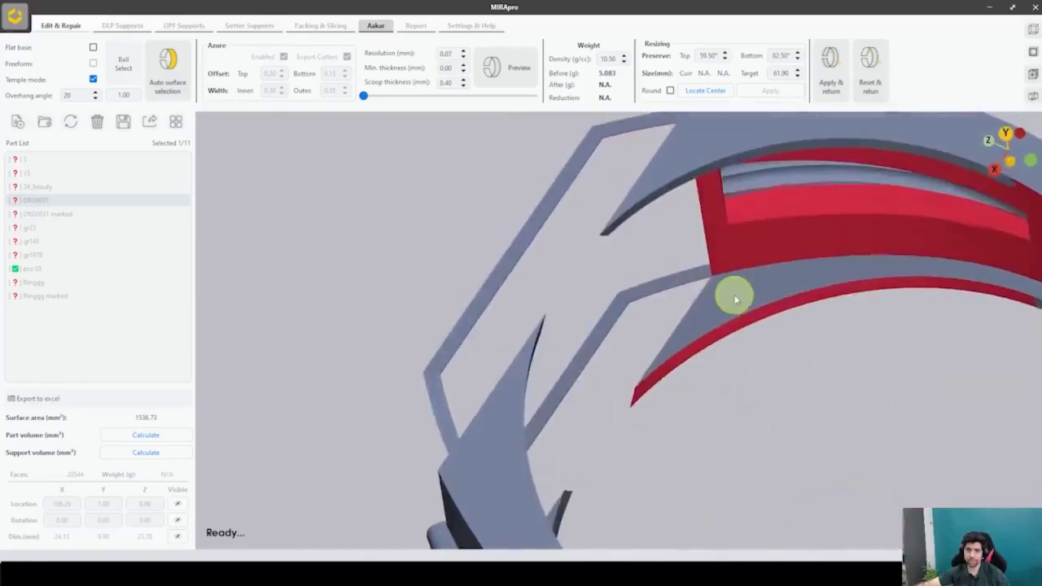
middle_drag(714, 340, 912, 296)
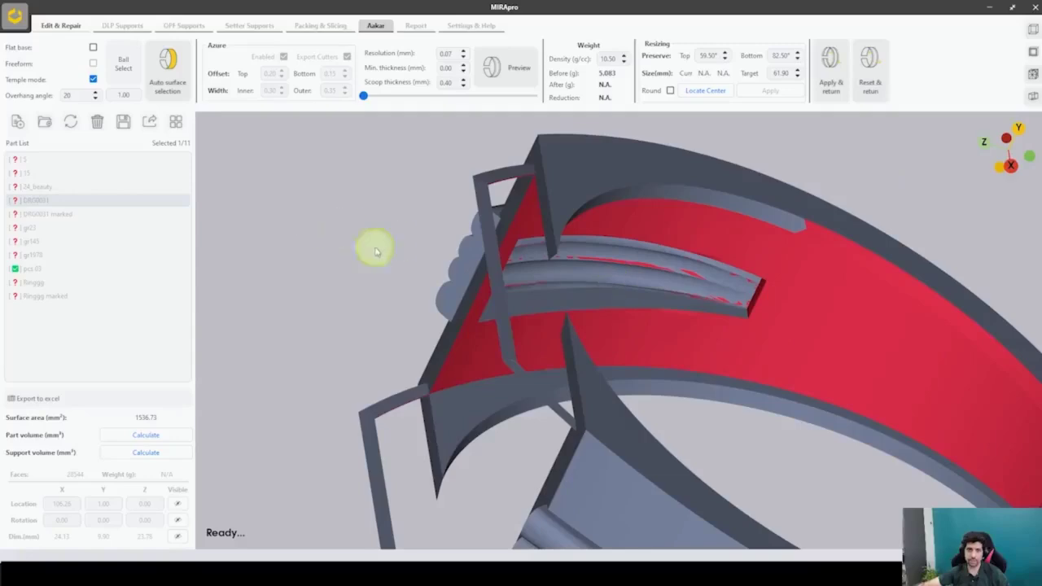
middle_drag(561, 295, 711, 289)
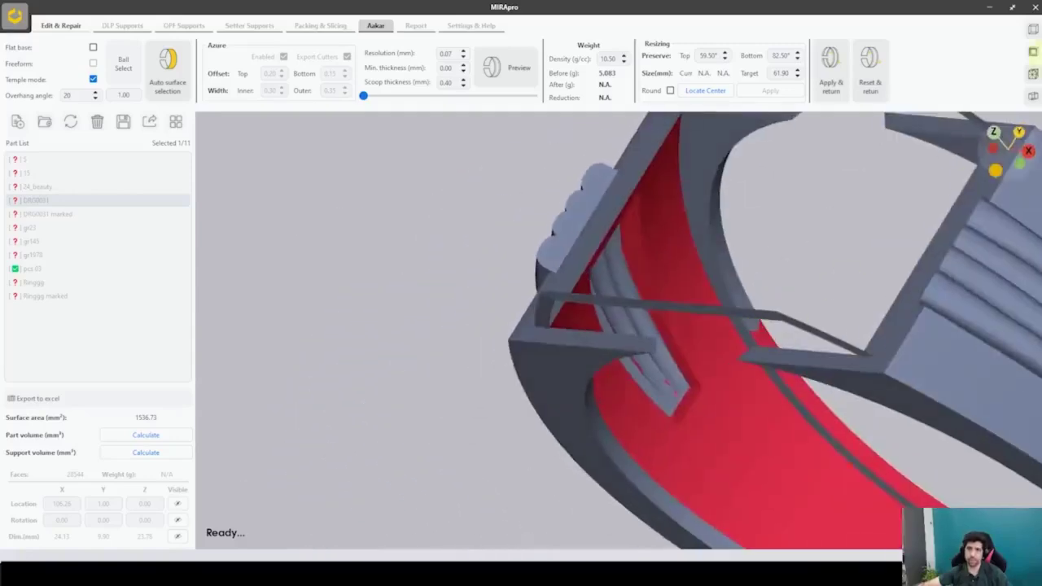
- Add the grooved rib surfaces inside the band to the selection using Ball Select with a size of 2.00
middle_drag(1031, 28, 602, 244)
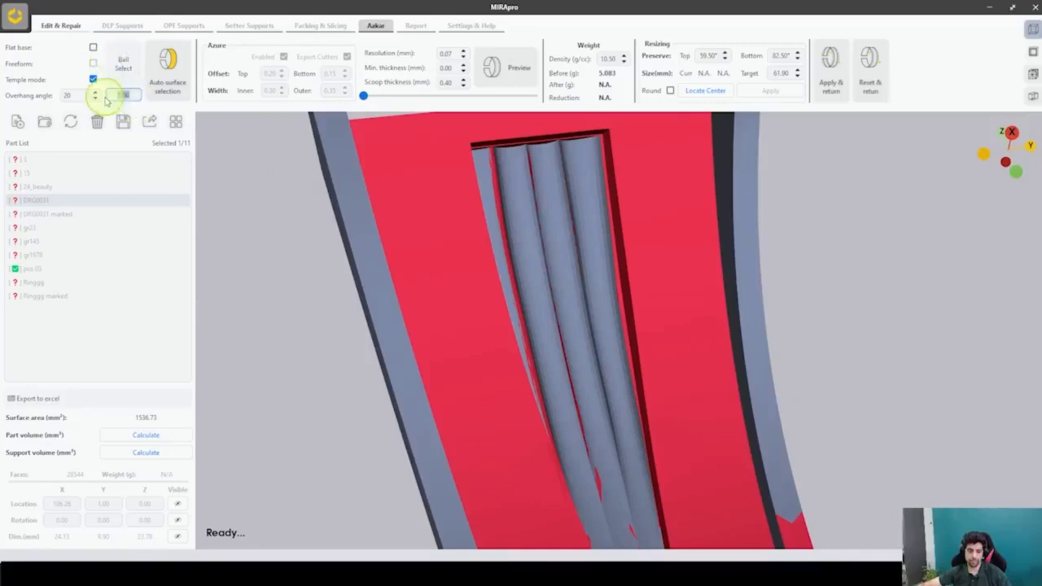
click(126, 65)
mouse_move(550, 227)
mouse_down()
mouse_move(540, 220)
mouse_move(596, 402)
mouse_move(595, 374)
mouse_move(576, 336)
mouse_move(596, 416)
mouse_move(600, 314)
mouse_move(608, 444)
mouse_up()
right_drag(610, 447, 749, 274)
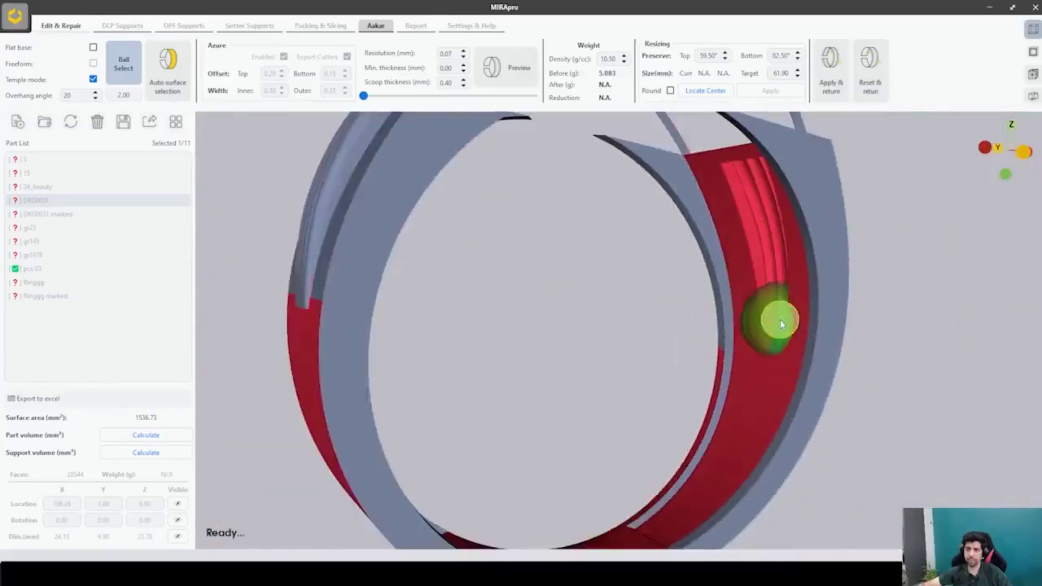
right_drag(779, 343, 716, 284)
scroll(716, 284, up, 3)
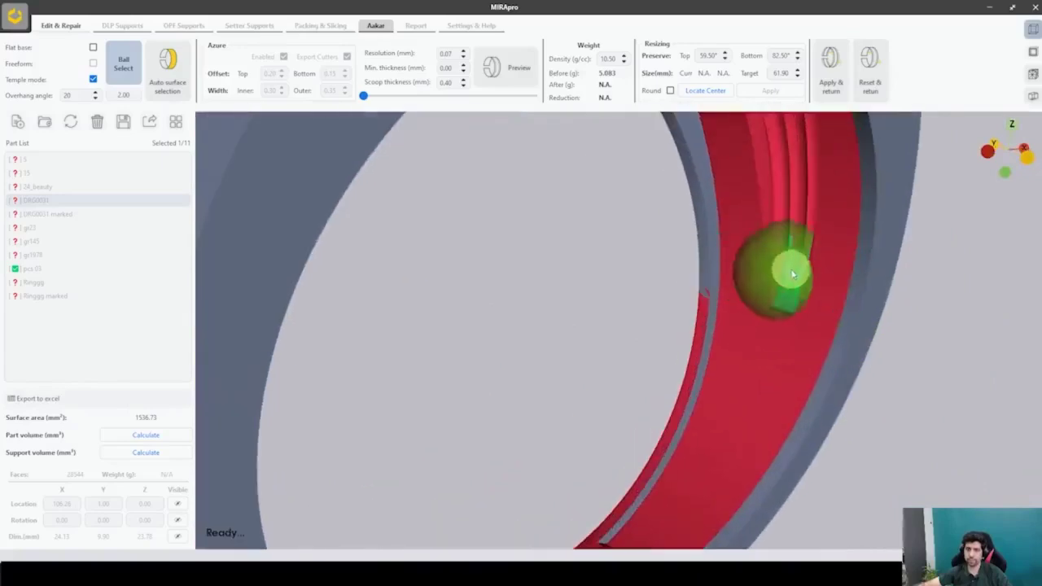
click(126, 69)
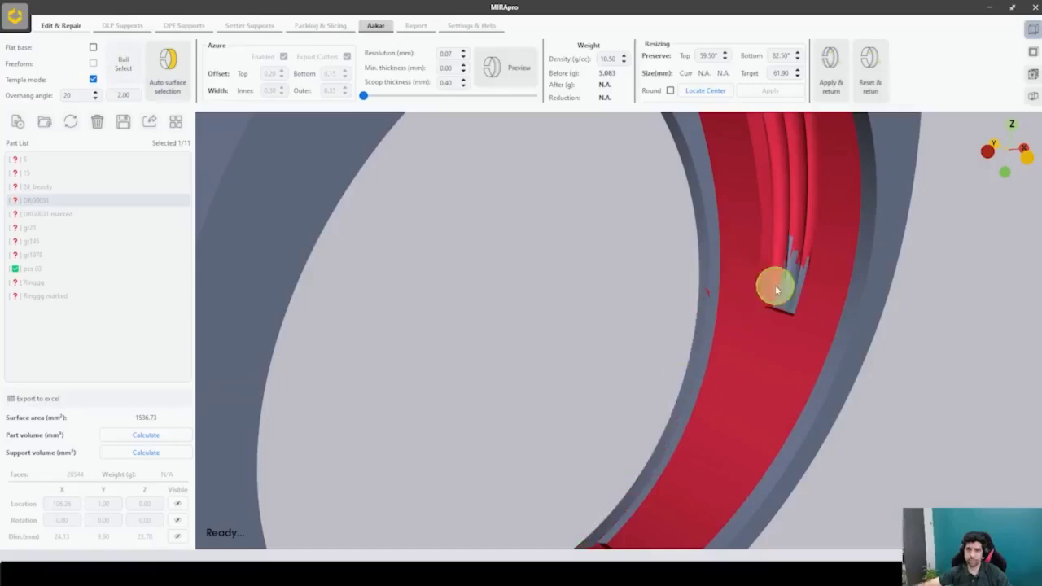
- Check the outer ribs for stray selected faces and select the remaining facets at the lower end of the inner ribs
middle_drag(803, 286, 175, 377)
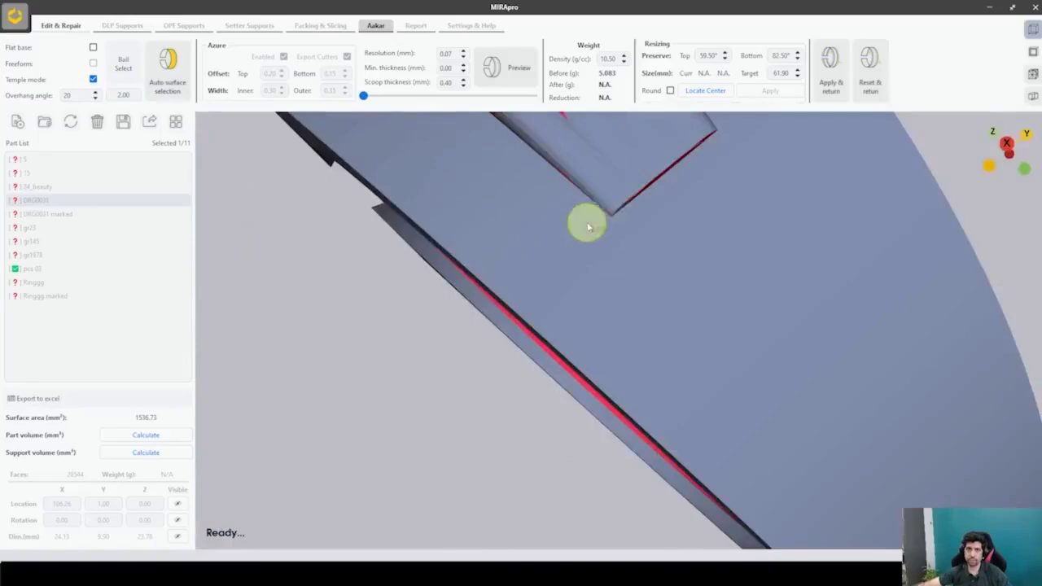
middle_drag(588, 226, 705, 383)
middle_drag(572, 396, 577, 242)
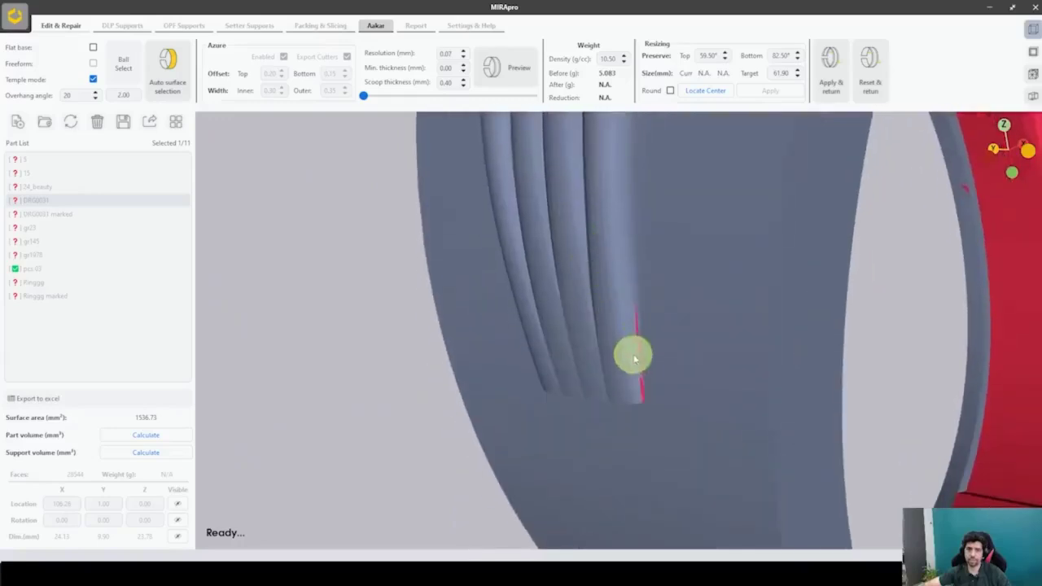
middle_drag(673, 353, 313, 391)
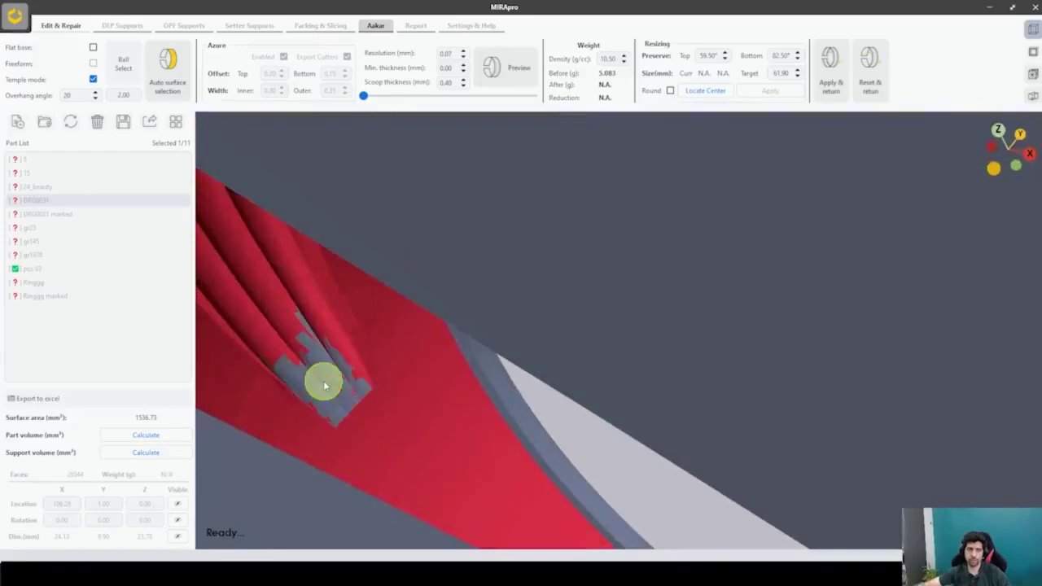
scroll(358, 399, up, 3)
middle_drag(389, 412, 419, 347)
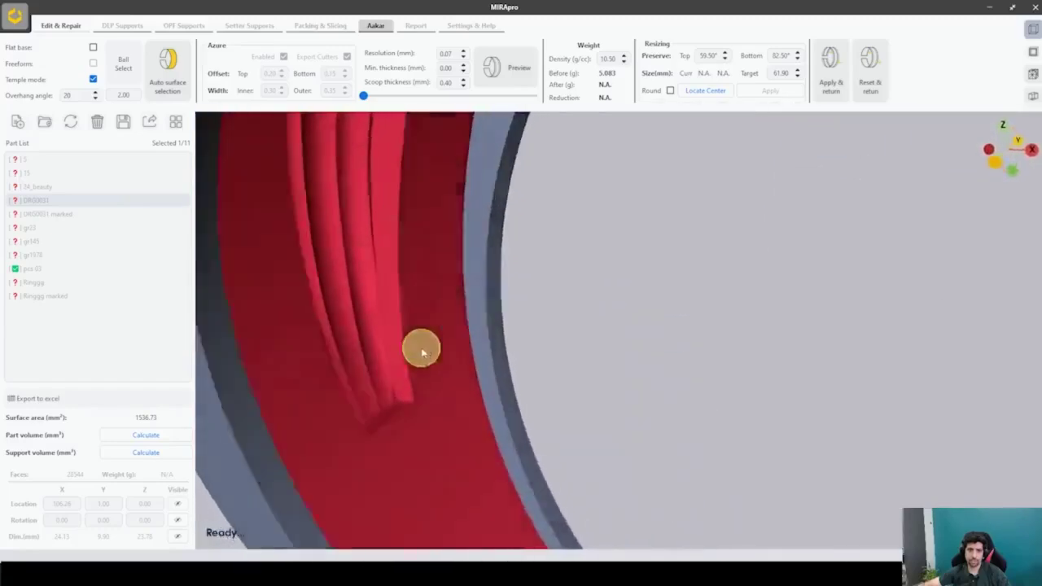
scroll(404, 344, down, 3)
scroll(433, 358, down, 3)
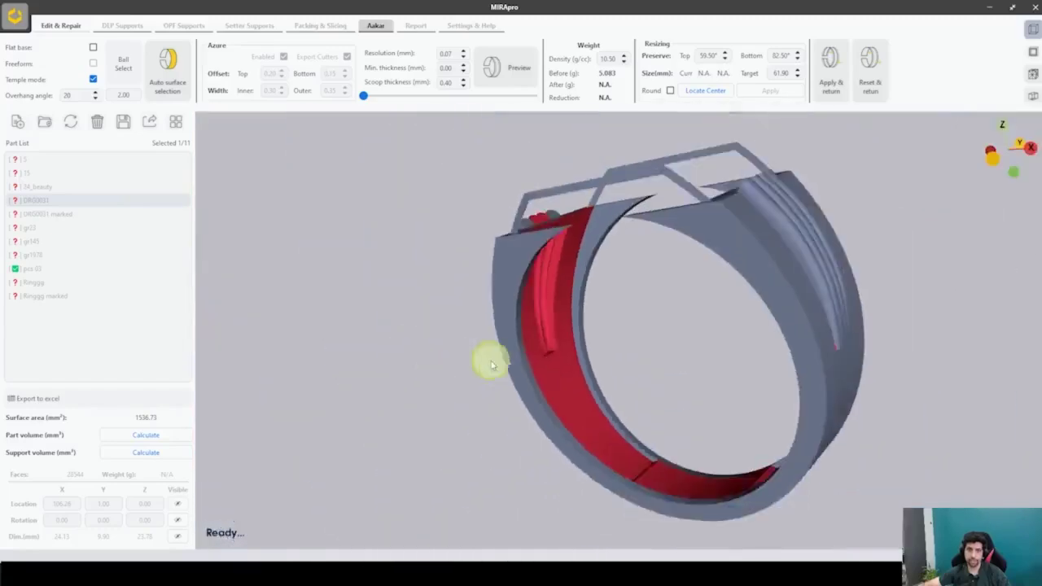
- Deselect the flat bottom section inside the band and the small step faces at both of its ends
middle_drag(488, 360, 823, 432)
scroll(774, 474, up, 3)
scroll(774, 474, down, 3)
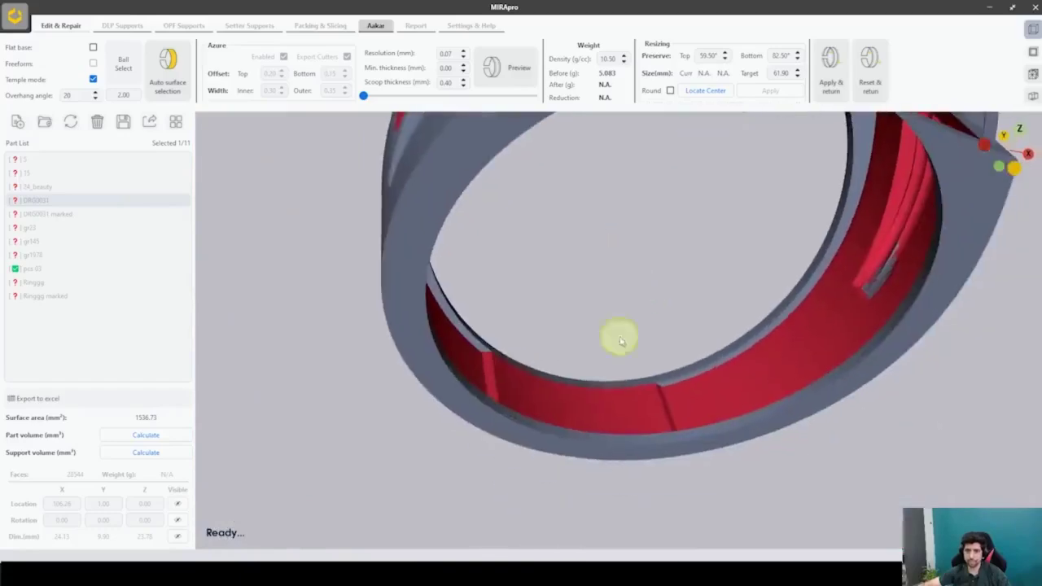
scroll(477, 376, up, 3)
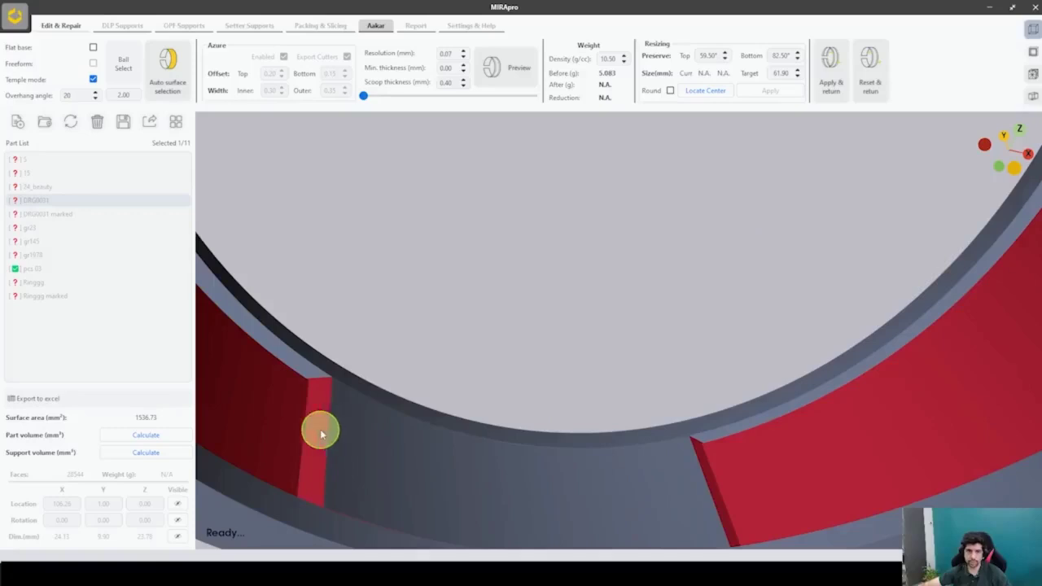
middle_drag(740, 486, 816, 450)
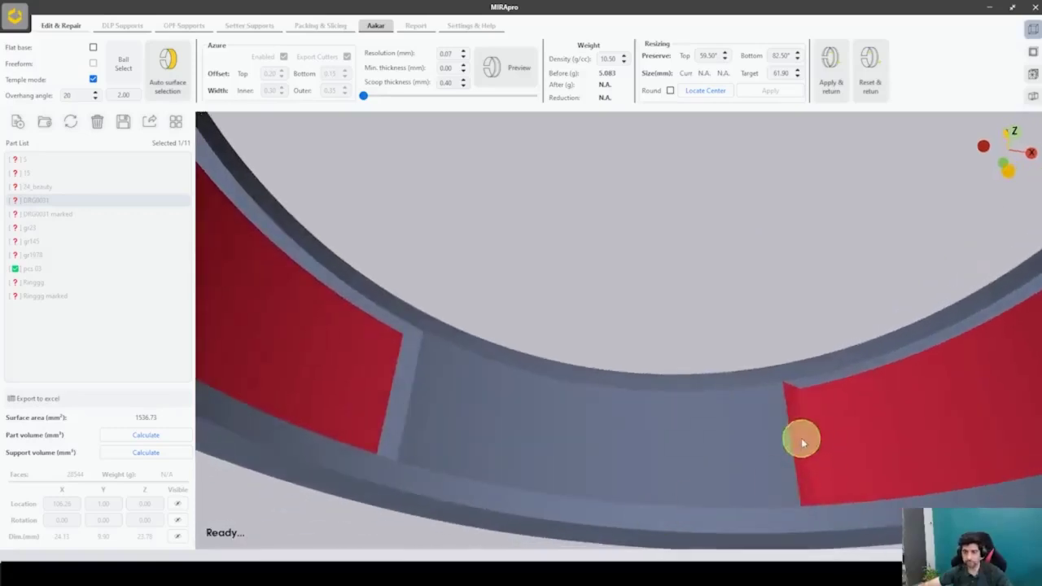
middle_drag(721, 429, 298, 304)
- Preview the scoop at 0.40 mm thickness and 0.07 mm resolution, and inspect the ribs on the full scooped result
scroll(651, 244, down, 3)
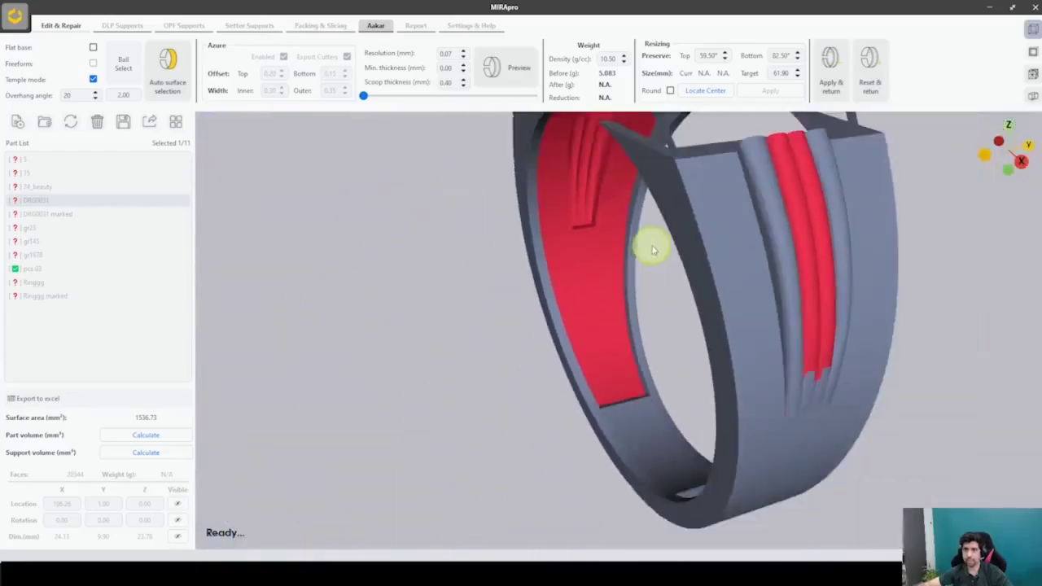
middle_drag(651, 242, 600, 300)
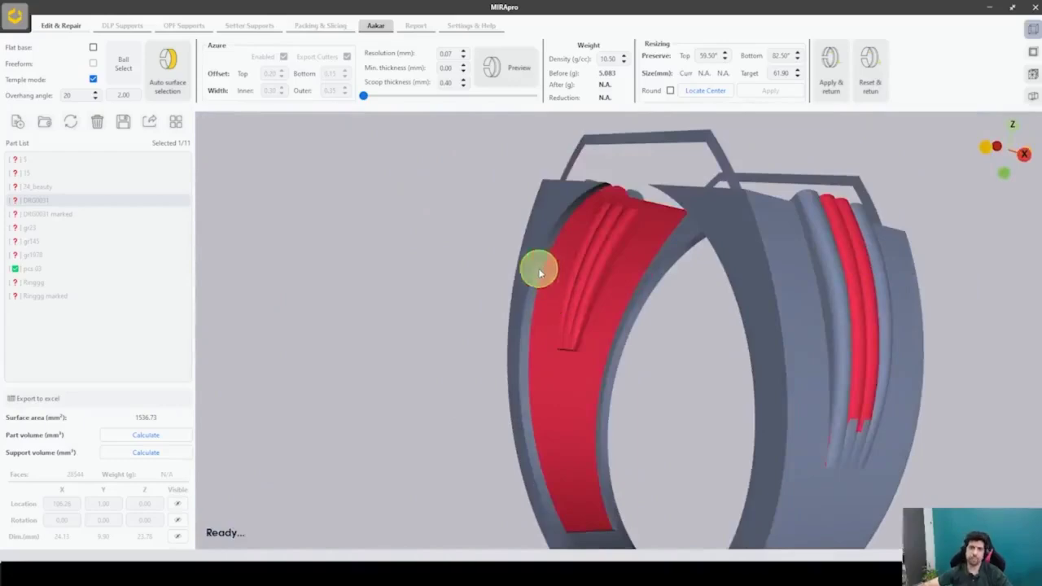
click(513, 79)
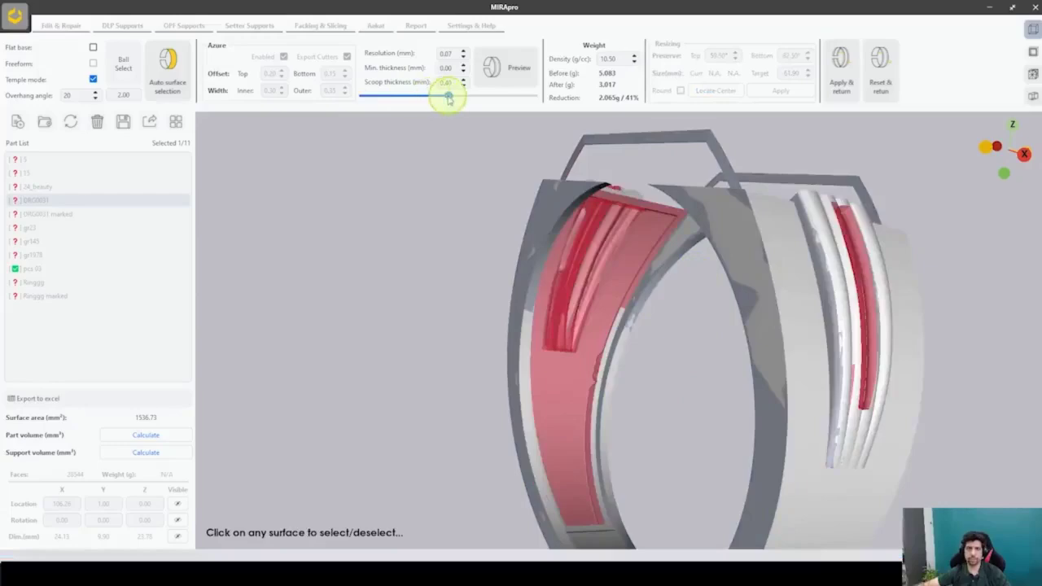
drag(449, 96, 563, 99)
middle_drag(809, 293, 714, 341)
scroll(721, 345, up, 4)
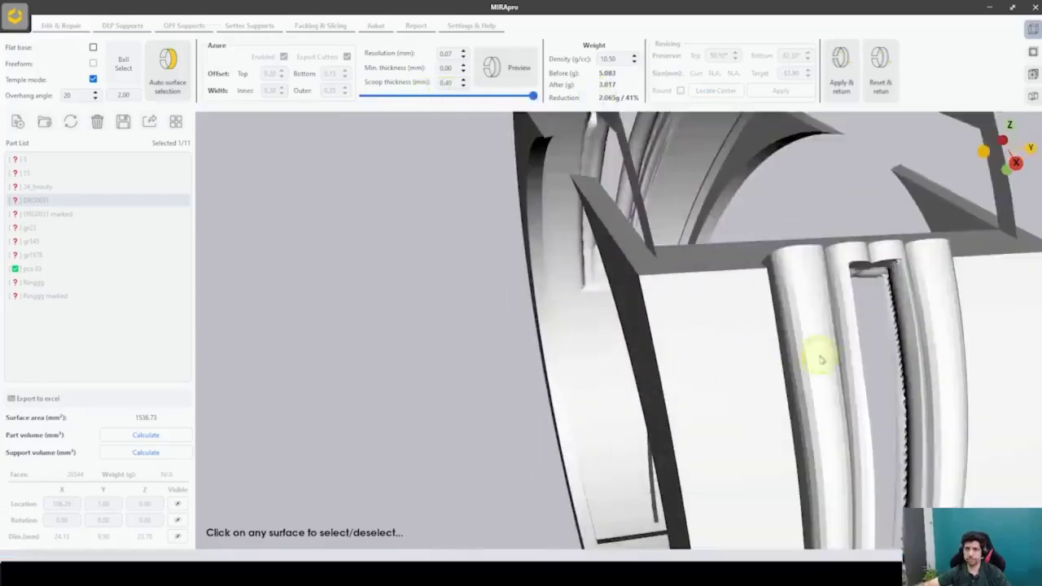
middle_drag(820, 359, 852, 370)
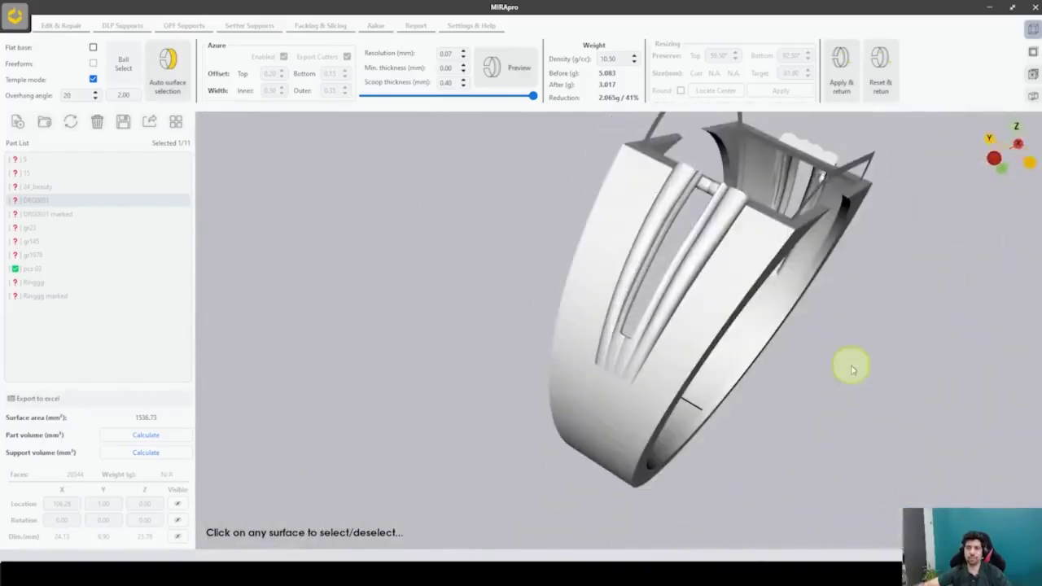
- Show the marked original again, check the selected faces on the outer ribs, and reset the band to leave Aakar
drag(533, 97, 314, 89)
middle_drag(705, 274, 674, 368)
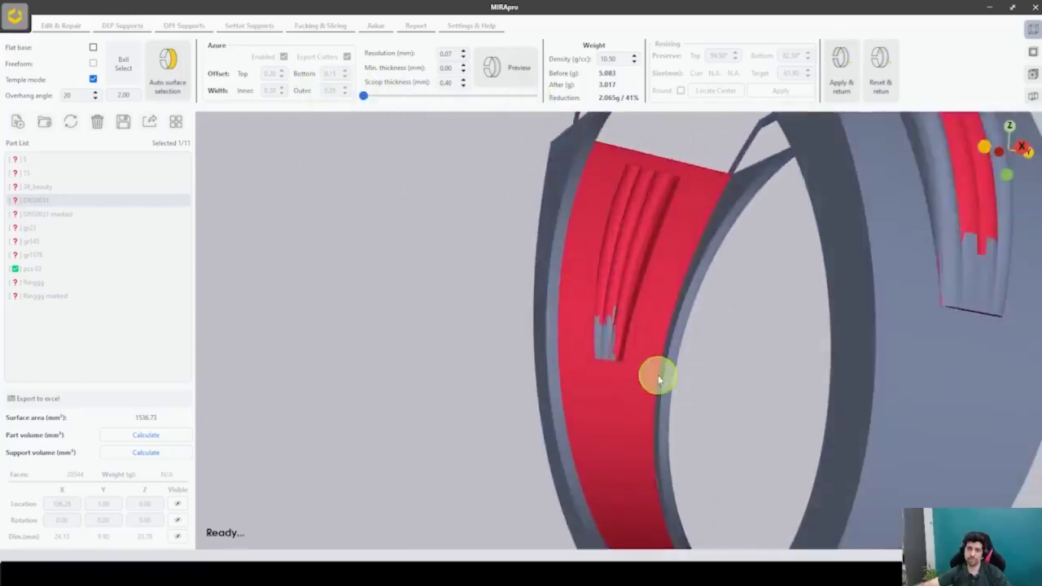
scroll(641, 367, up, 6)
middle_drag(658, 288, 1035, 415)
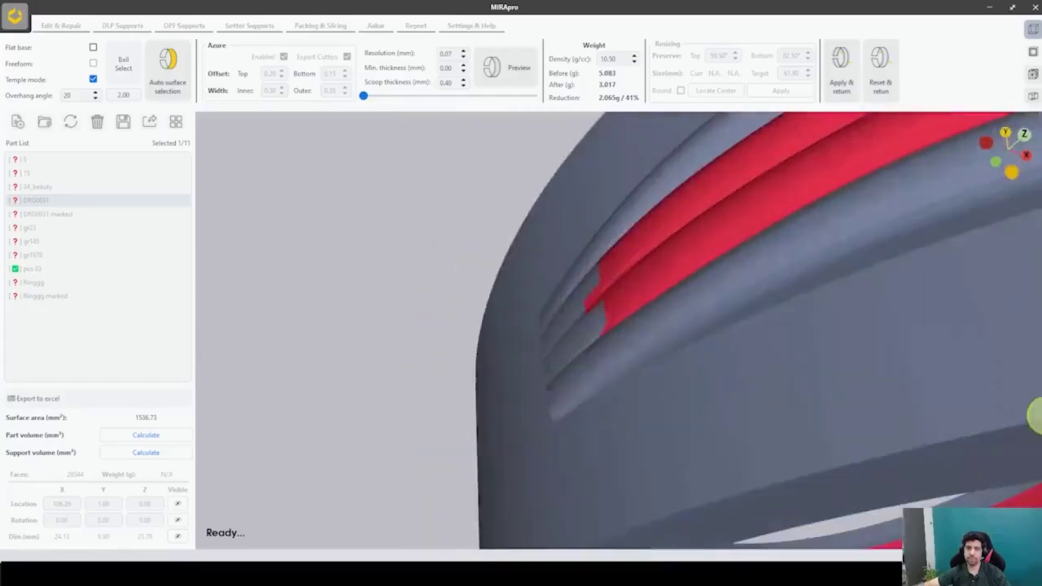
click(882, 77)
- Open Shell Repair for DRG0031 and position its window clear of the ring
scroll(480, 291, up, 5)
middle_drag(758, 379, 574, 343)
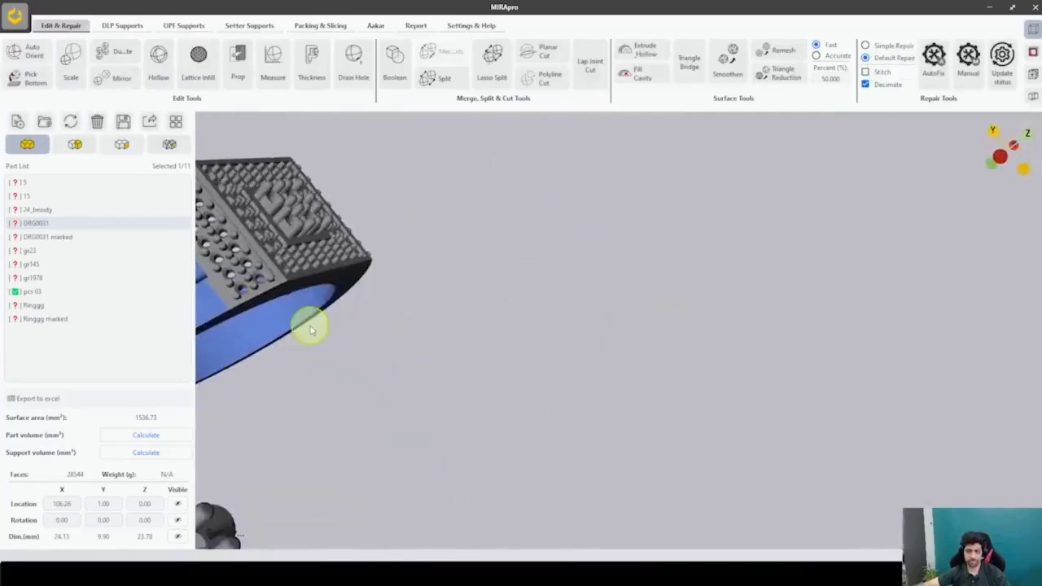
middle_drag(314, 325, 512, 290)
scroll(513, 291, up, 2)
click(488, 191)
click(526, 278)
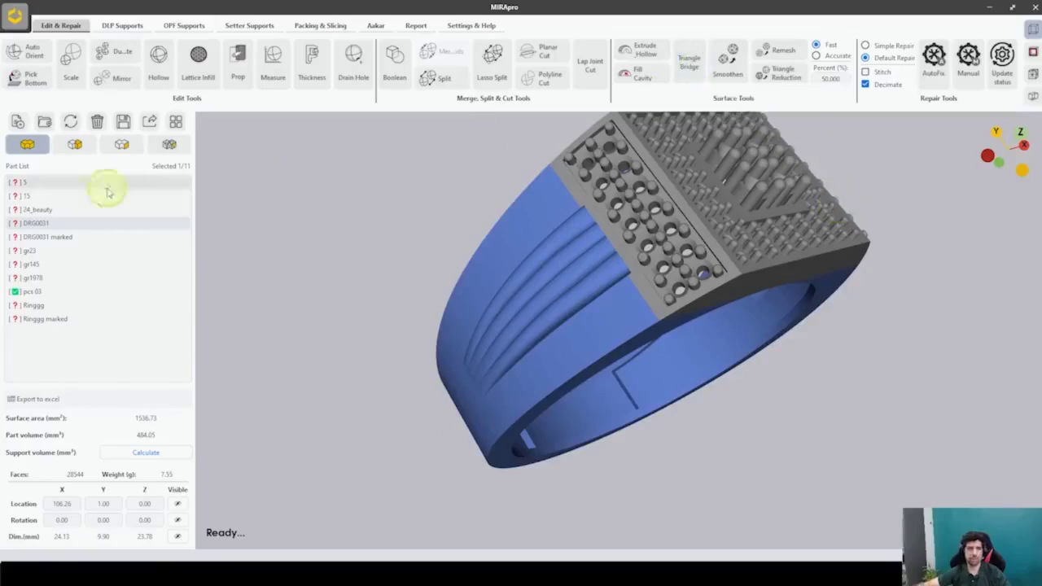
double_click(79, 225)
drag(472, 92, 245, 91)
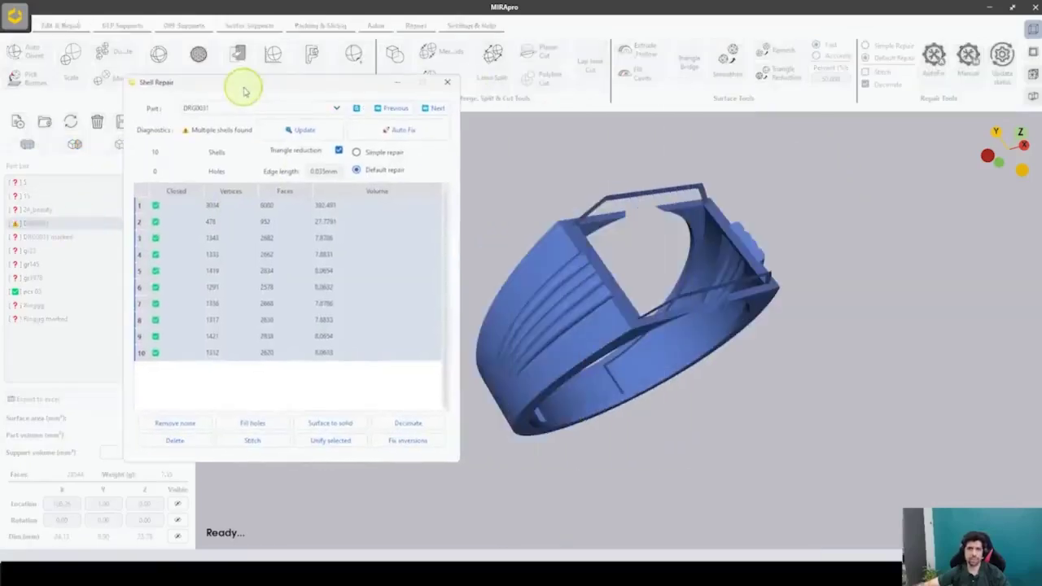
- Check the individual rib shells and auto-fix DRG0031 with default repair and triangle reduction off
click(226, 271)
click(236, 238)
click(221, 303)
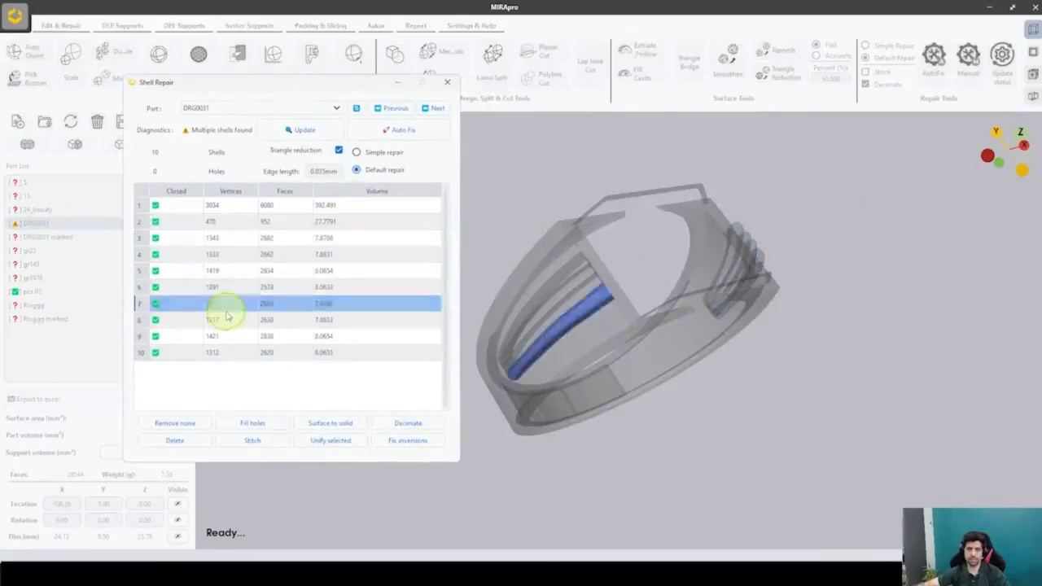
click(224, 336)
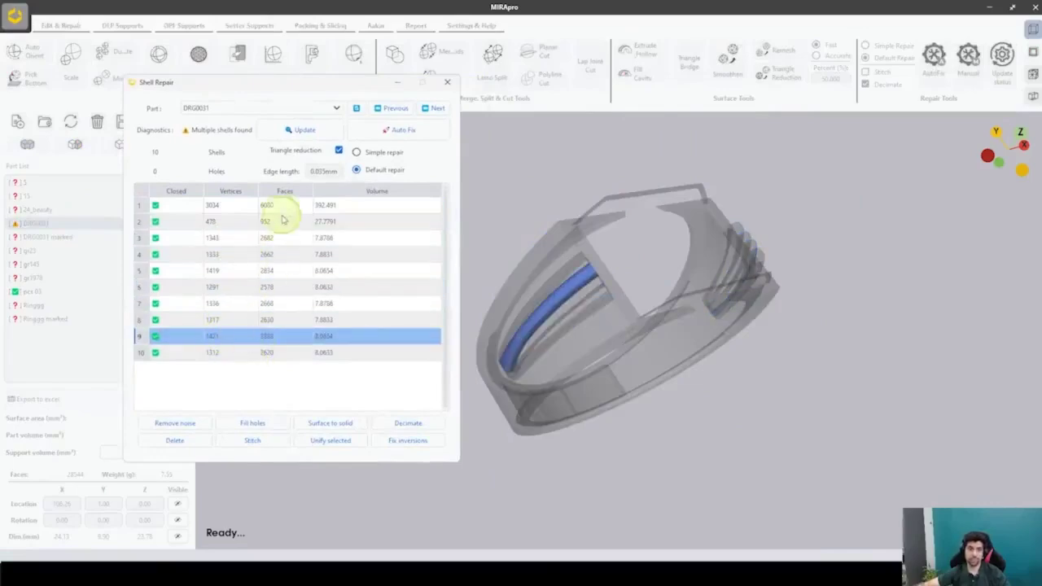
click(339, 150)
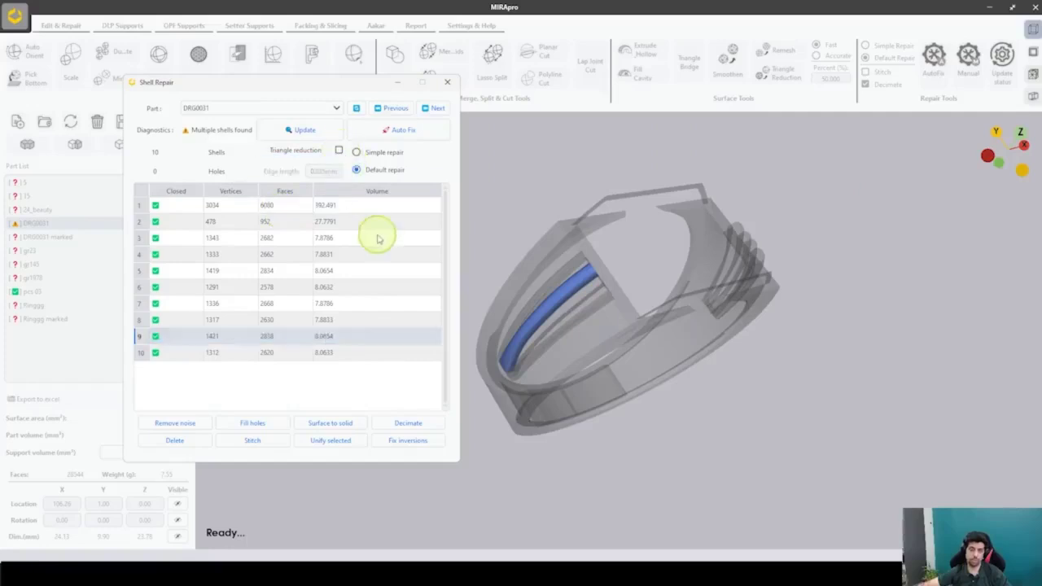
click(401, 132)
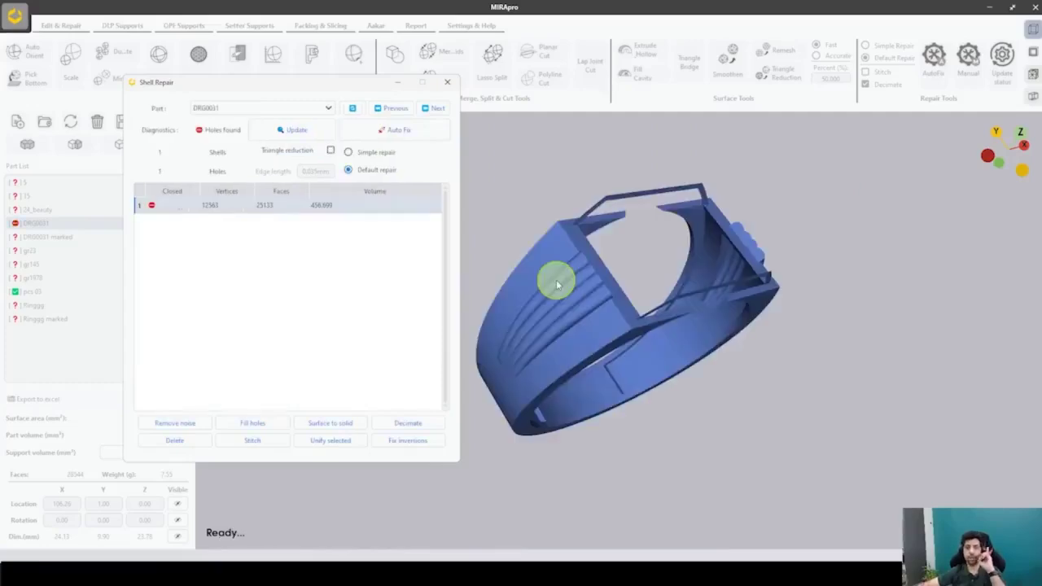
- Fill the remaining hole in the DRG0031 shell and close Shell Repair
click(240, 206)
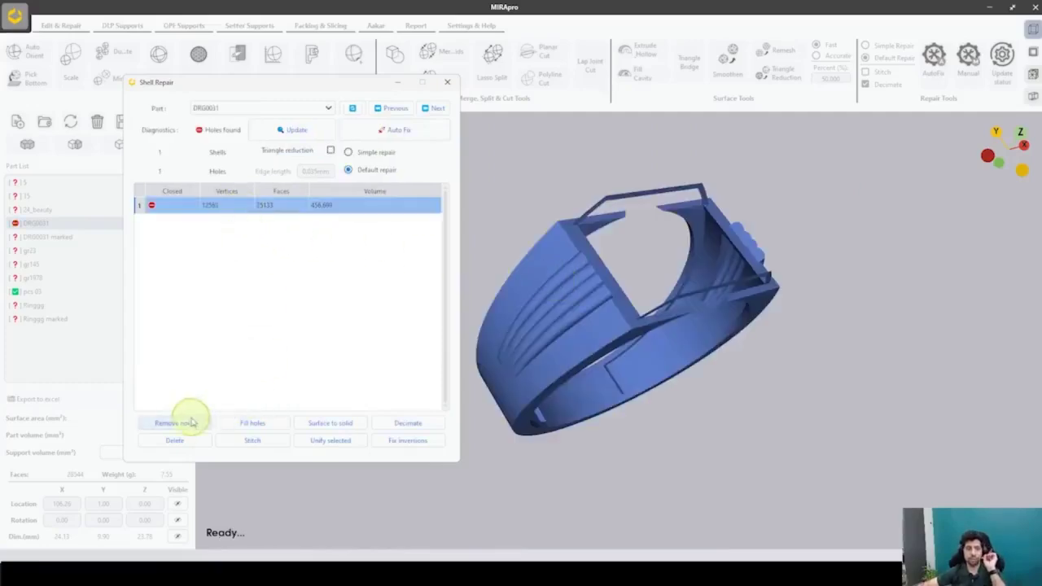
click(245, 423)
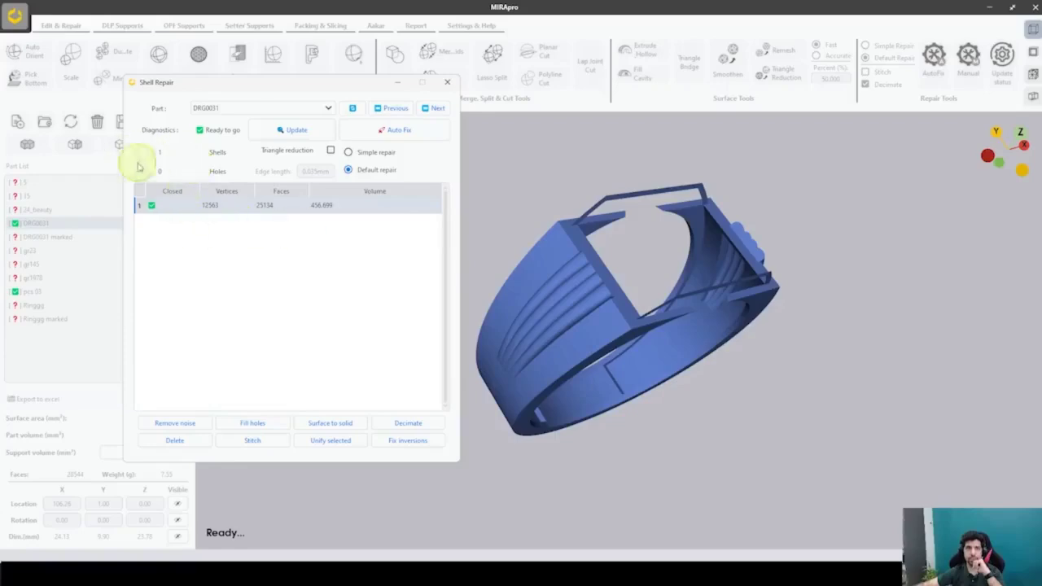
click(447, 82)
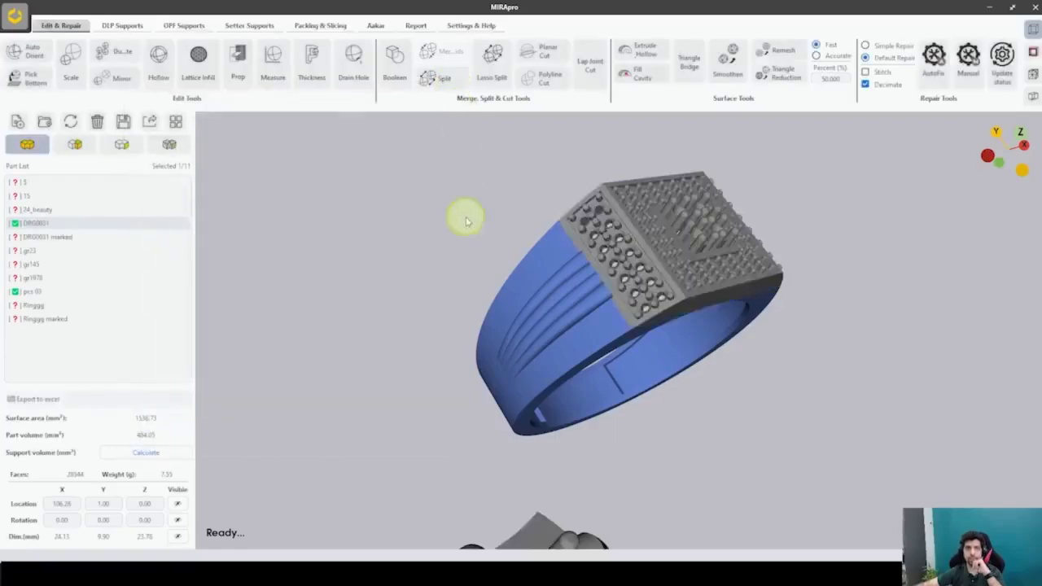
- Open the repaired DRG0031 band in Aakar and run the automatic surface selection on its inside
click(376, 26)
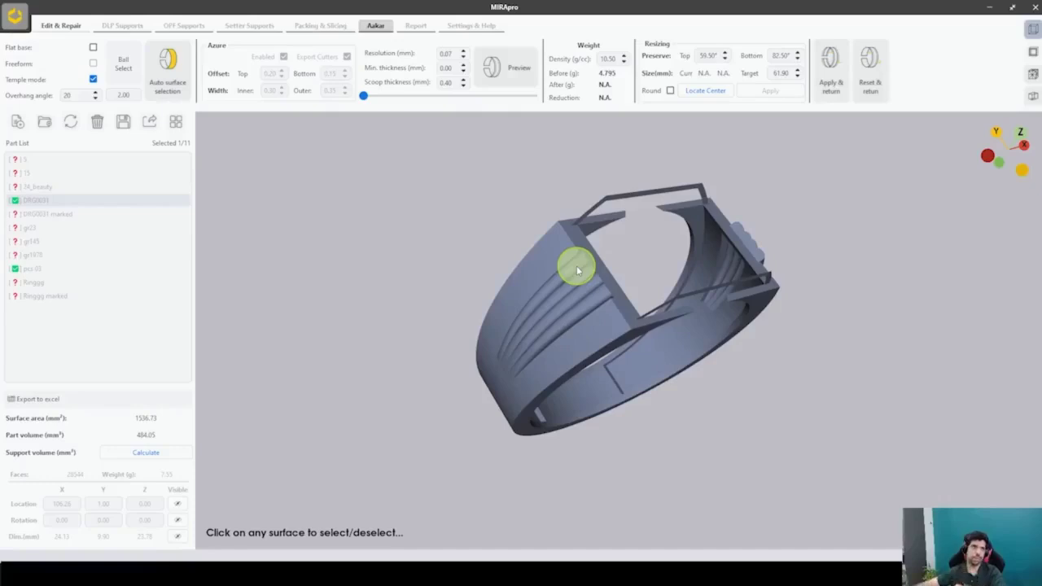
click(166, 71)
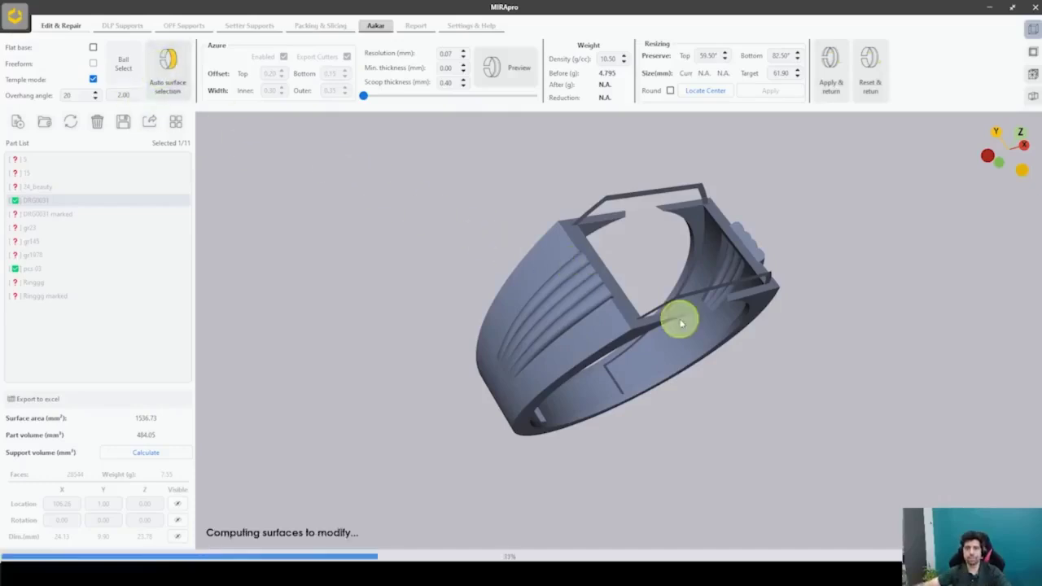
scroll(699, 310, up, 5)
middle_drag(700, 310, 614, 416)
- Add the unselected rib surfaces on the inside of the band to the selection one by one
click(598, 438)
click(632, 396)
click(627, 381)
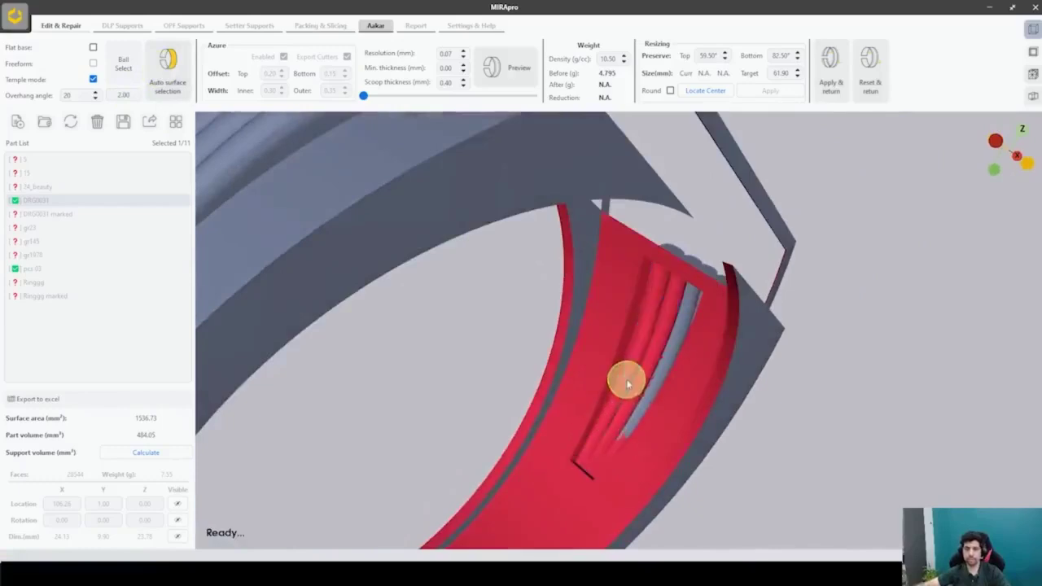
click(649, 382)
click(649, 375)
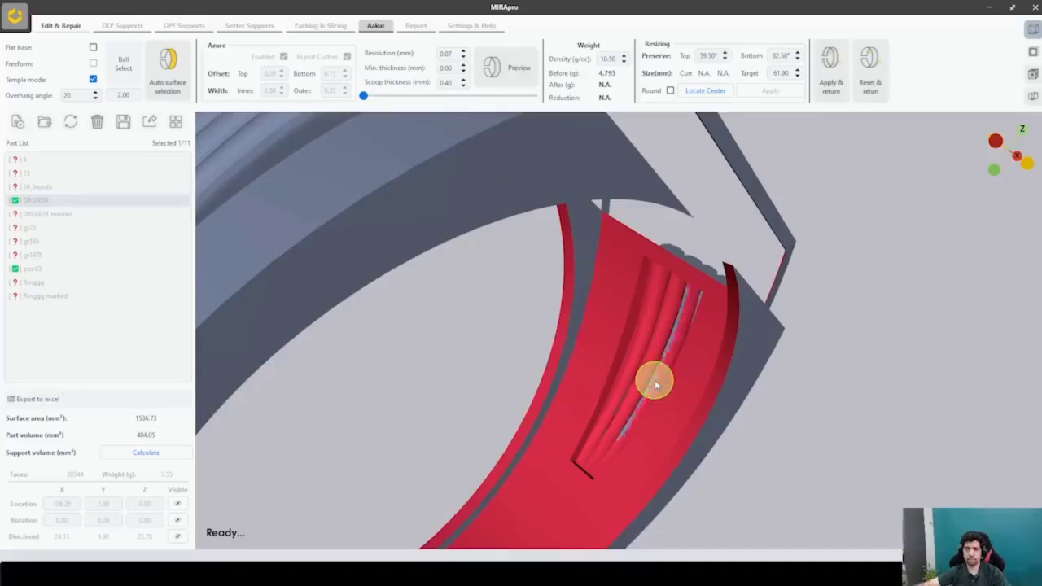
middle_drag(654, 380, 640, 329)
click(683, 297)
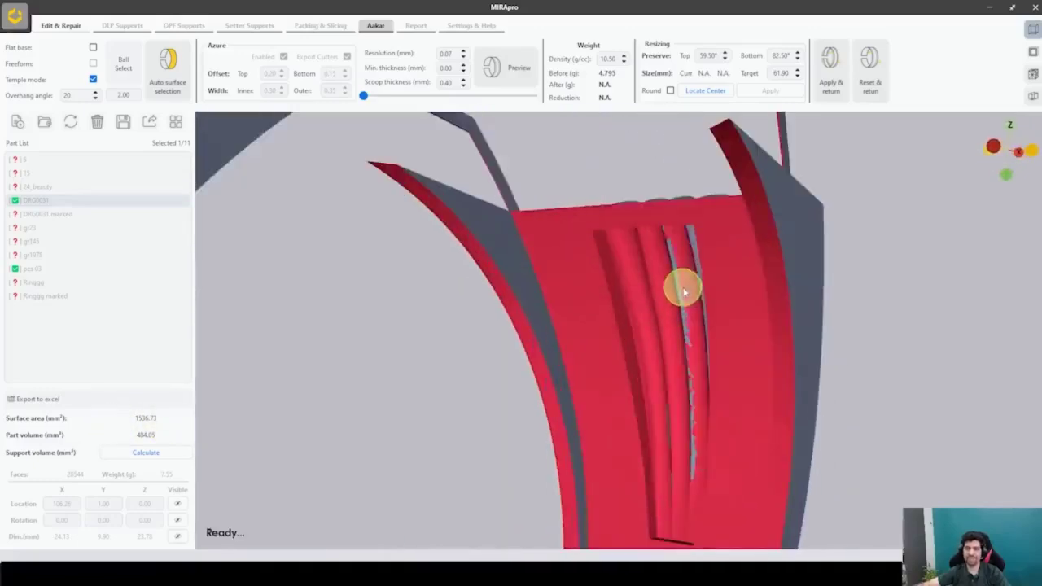
- Select the remaining facets along the inner ribs using Ball Select with a size of 2.00
scroll(688, 289, up, 5)
click(117, 72)
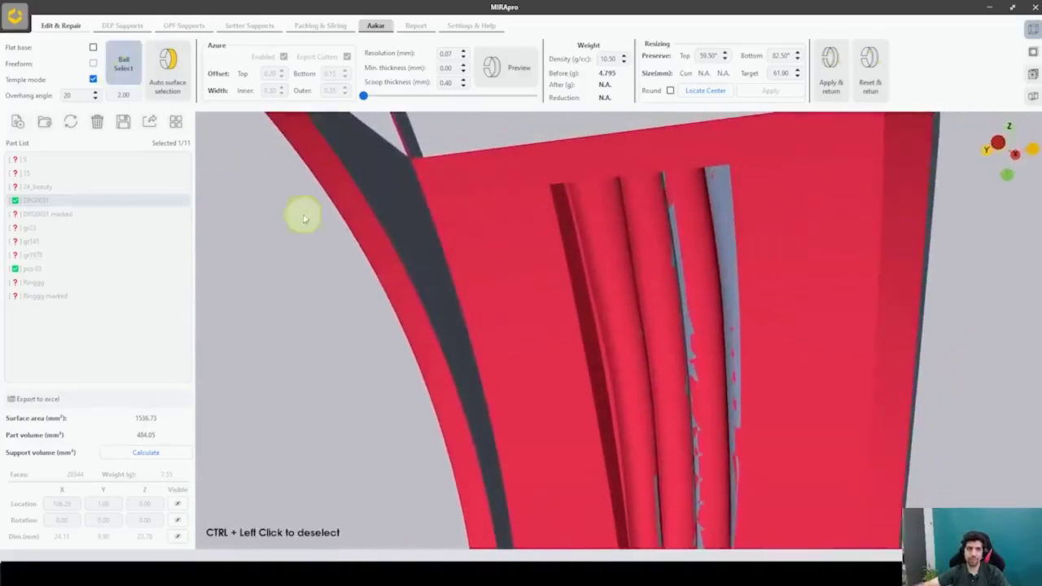
middle_drag(486, 337, 637, 340)
mouse_move(643, 309)
mouse_down()
mouse_move(627, 241)
mouse_move(624, 457)
mouse_up()
middle_drag(616, 281, 597, 202)
drag(597, 202, 600, 347)
- Turn off Ball Select and deselect the stray facets beside the outer ribs and the narrow rim surfaces along the band's inner edges
mouse_move(616, 358)
middle_down()
mouse_move(481, 390)
mouse_move(65, 407)
mouse_move(2, 465)
mouse_move(2, 519)
mouse_move(193, 203)
middle_up()
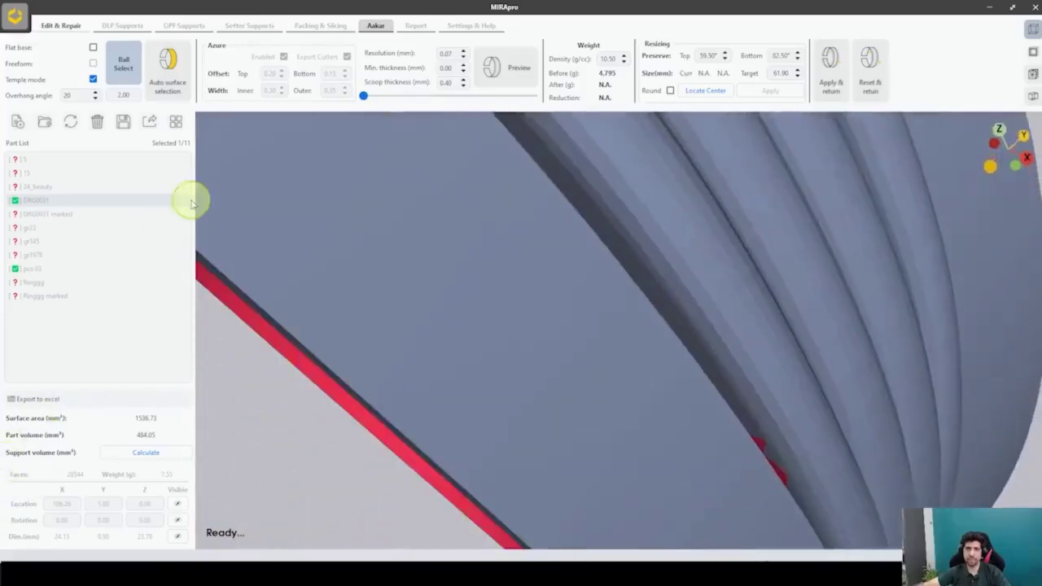
click(135, 74)
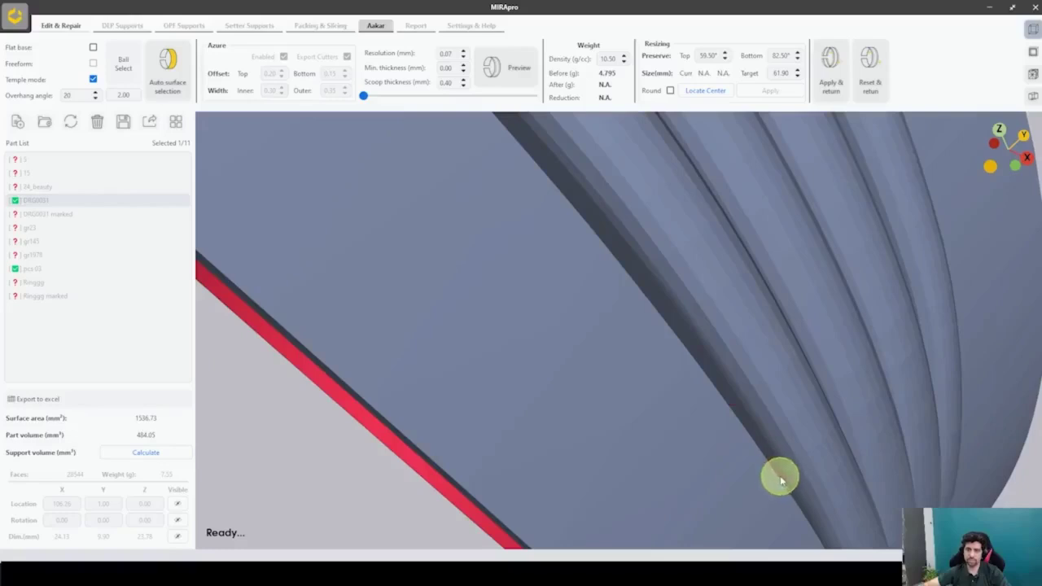
middle_drag(731, 437, 691, 351)
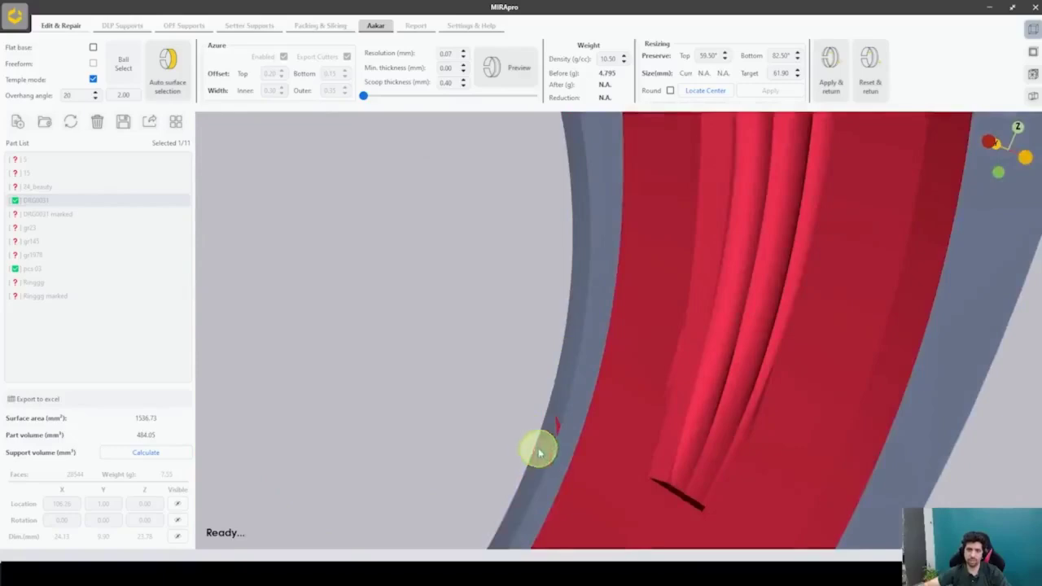
scroll(557, 429, down, 5)
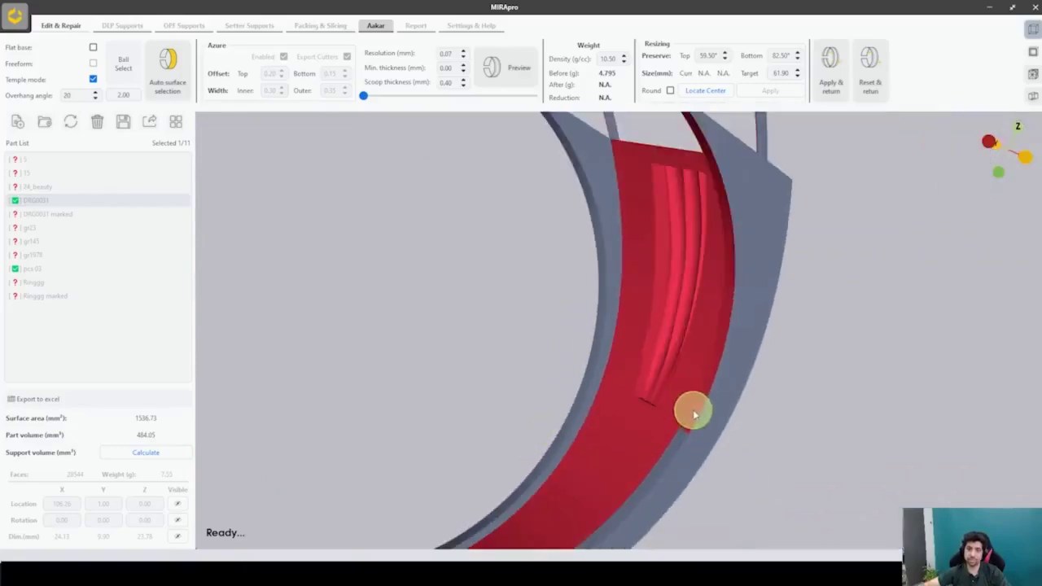
middle_drag(705, 314, 768, 260)
scroll(648, 248, up, 3)
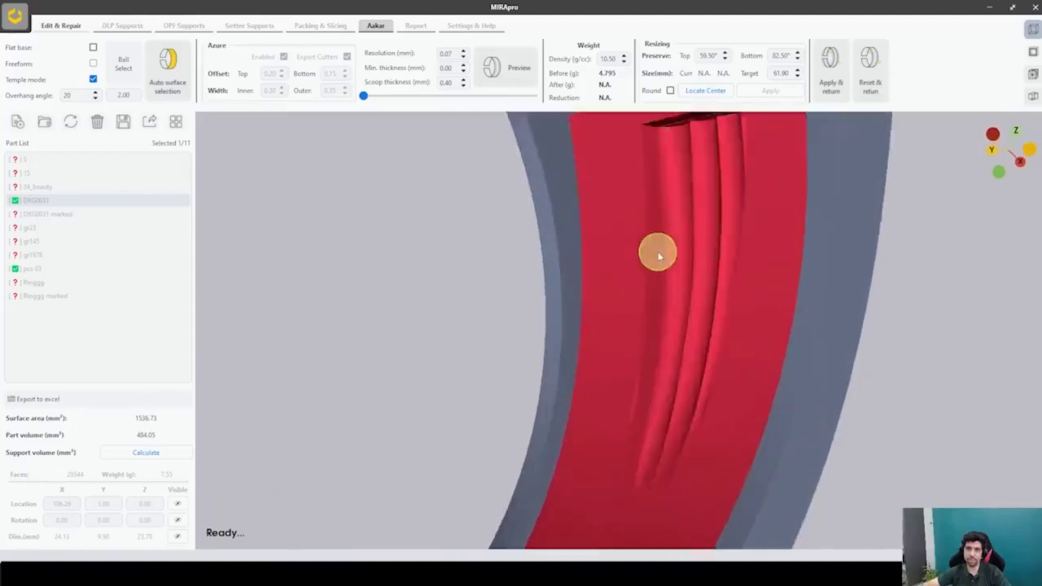
middle_drag(659, 256, 747, 306)
scroll(691, 356, up, 4)
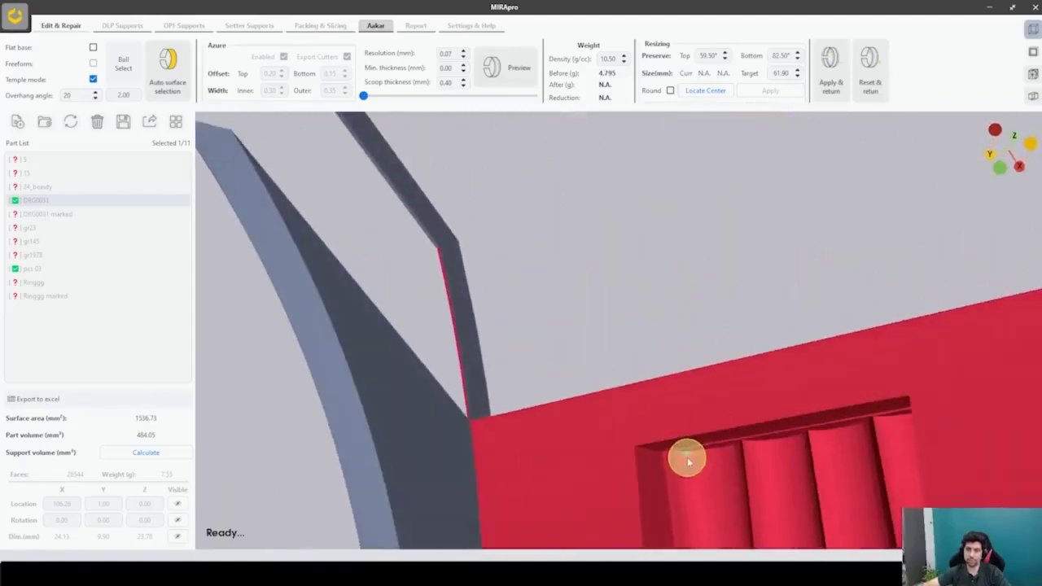
- Try toggling the first inner rib's surface near its upper end, and reselect it using Ball Select with a size of 2.00
click(688, 462)
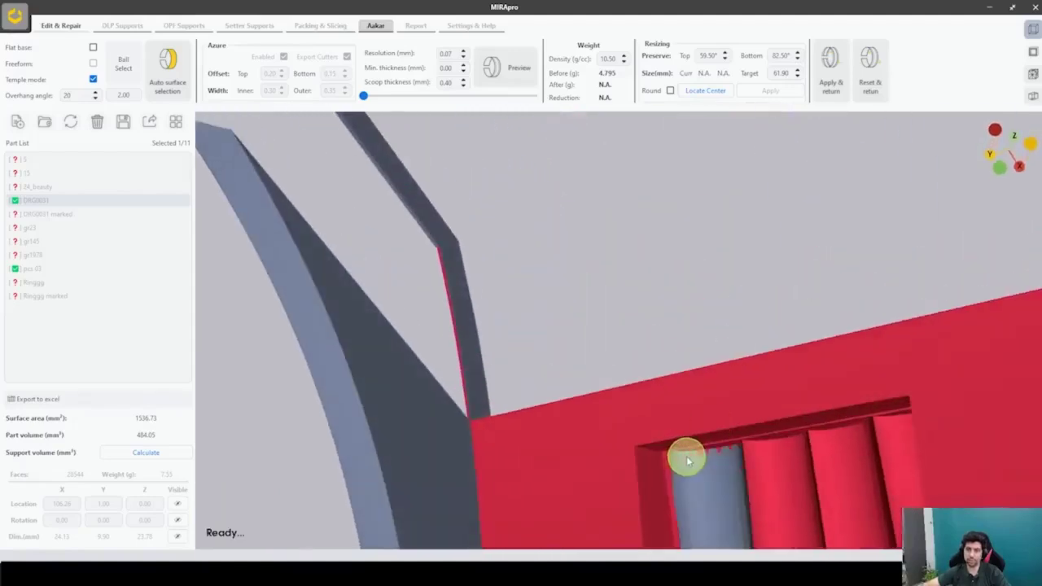
click(122, 73)
click(735, 531)
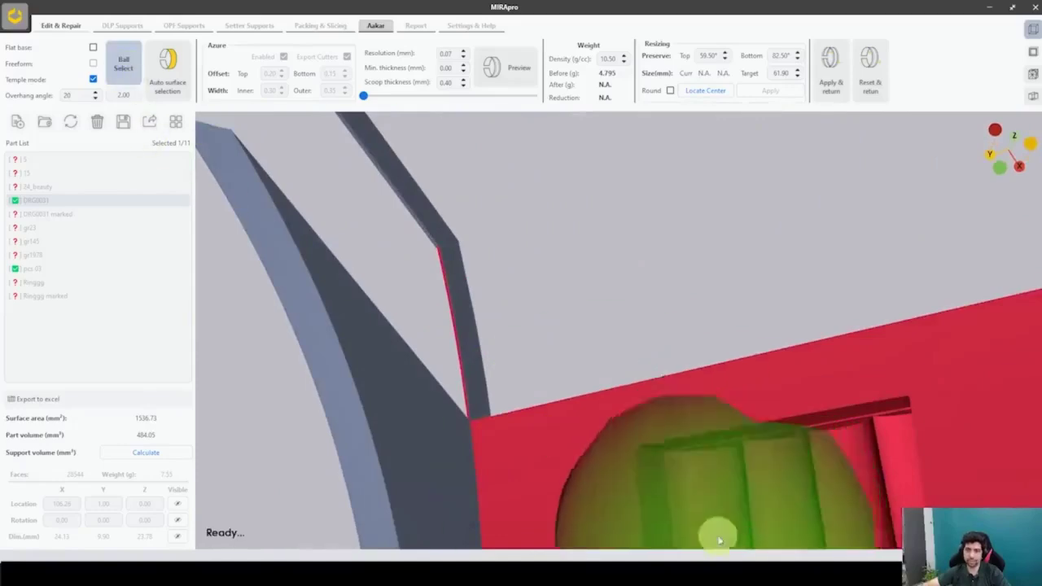
scroll(736, 501, down, 4)
middle_drag(747, 472, 488, 566)
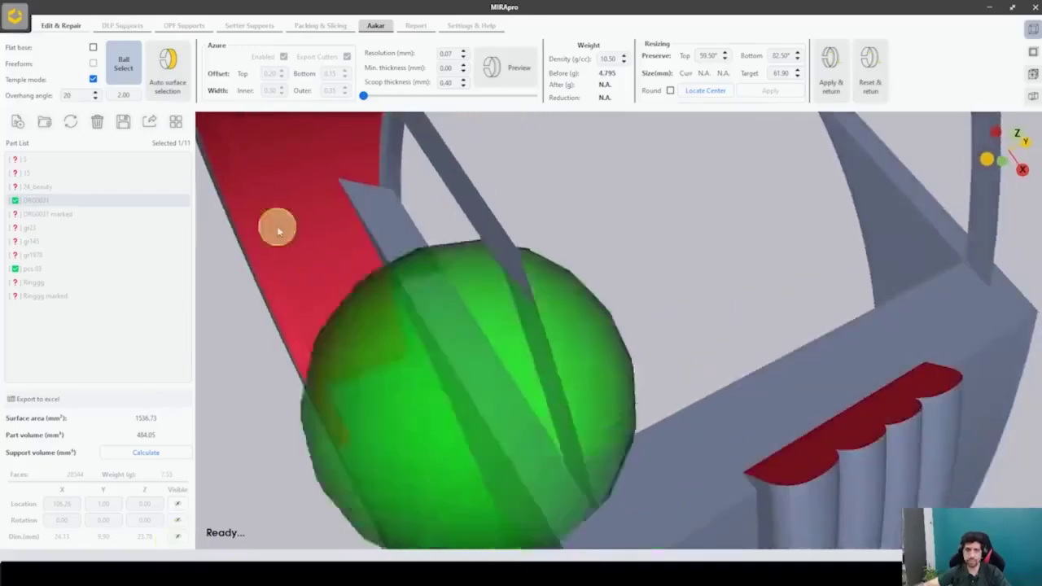
- Add the unselected surfaces of the inner ribs near their upper ends to the selection
scroll(846, 454, down, 2)
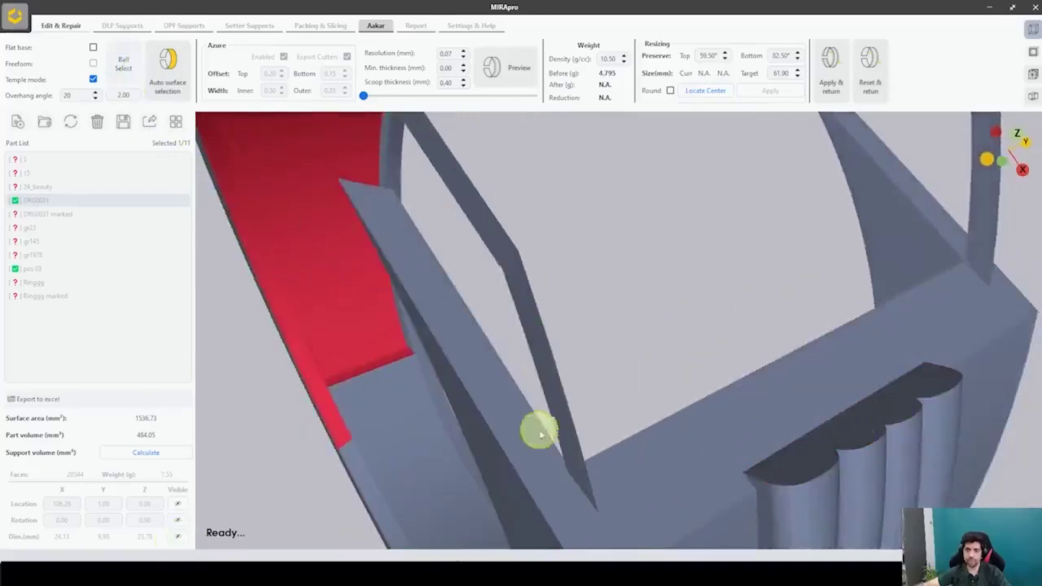
scroll(598, 446, up, 5)
click(513, 409)
middle_drag(516, 400, 600, 553)
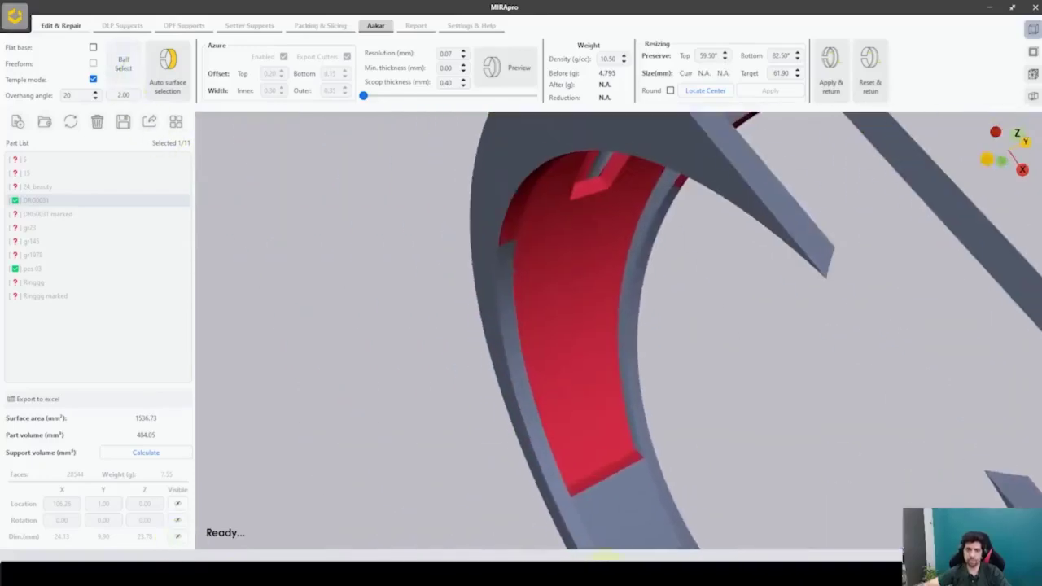
middle_drag(529, 220, 564, 51)
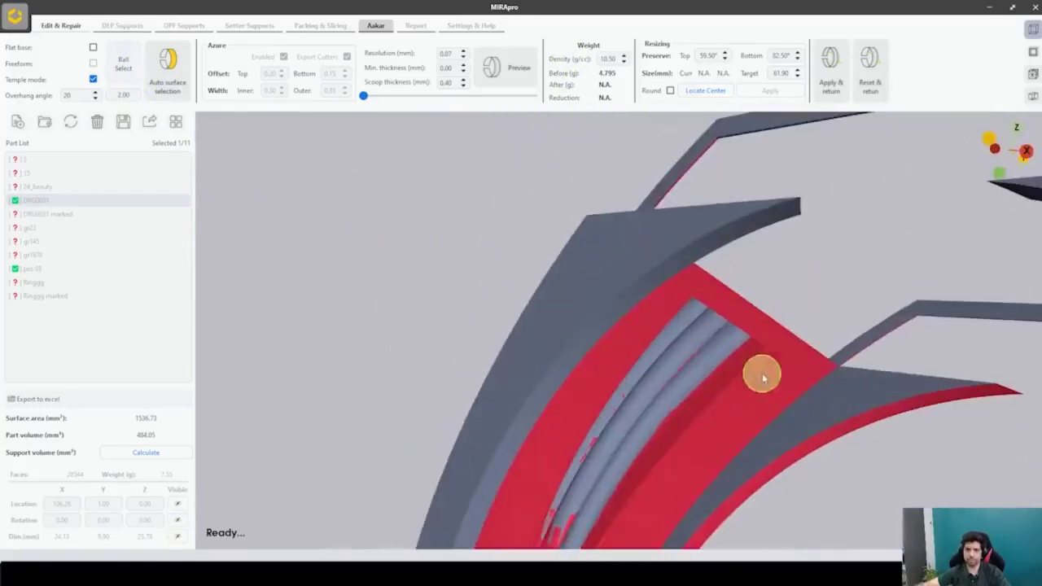
middle_drag(846, 432, 596, 452)
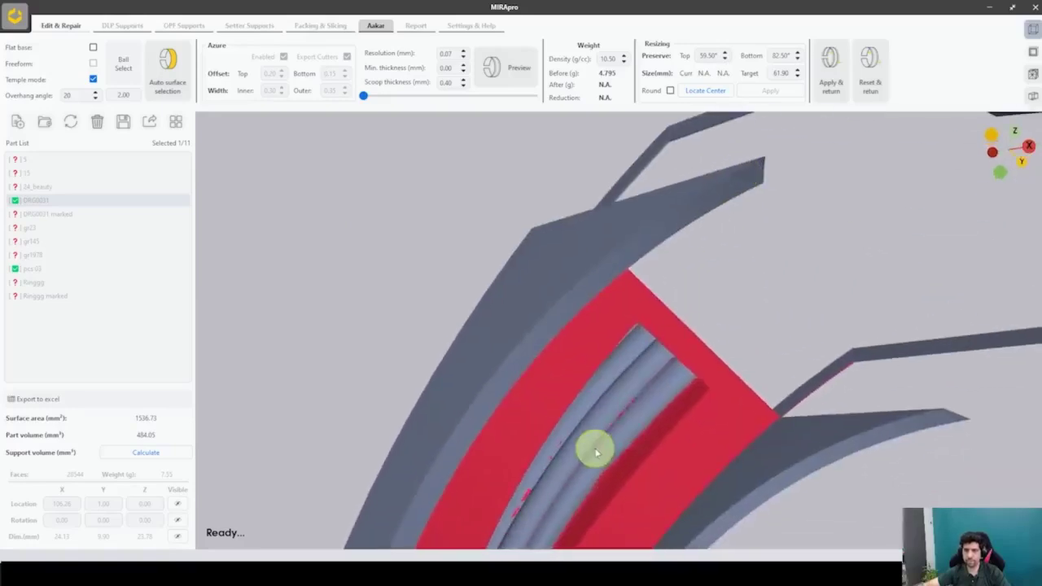
drag(596, 453, 592, 399)
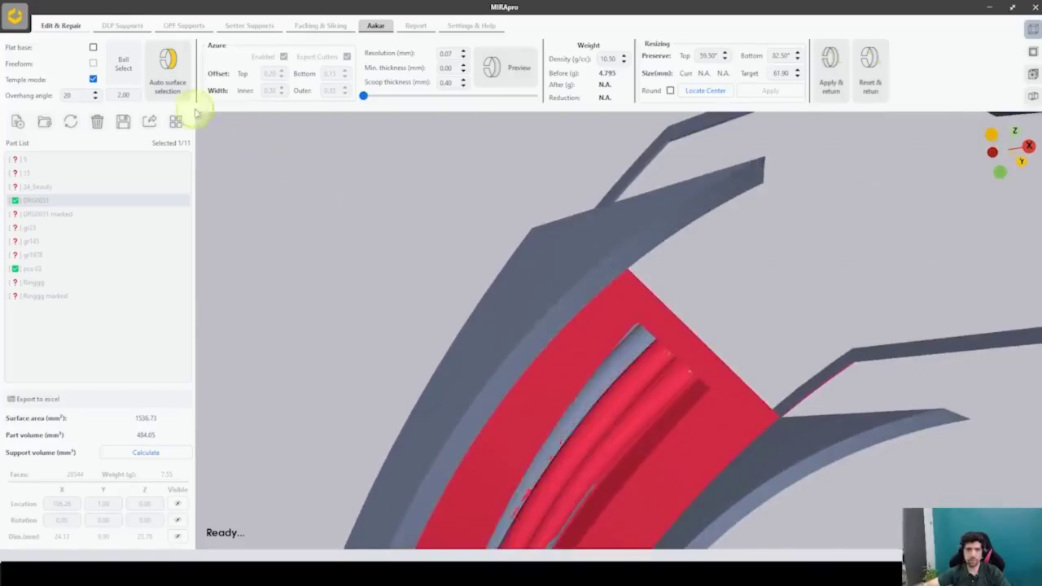
- Select the remaining inner rib facets down to the ribs' lower ends using Ball Select with a size of 2.00
click(128, 73)
mouse_move(718, 488)
middle_down()
mouse_move(702, 226)
mouse_move(583, 395)
mouse_move(644, 326)
middle_up()
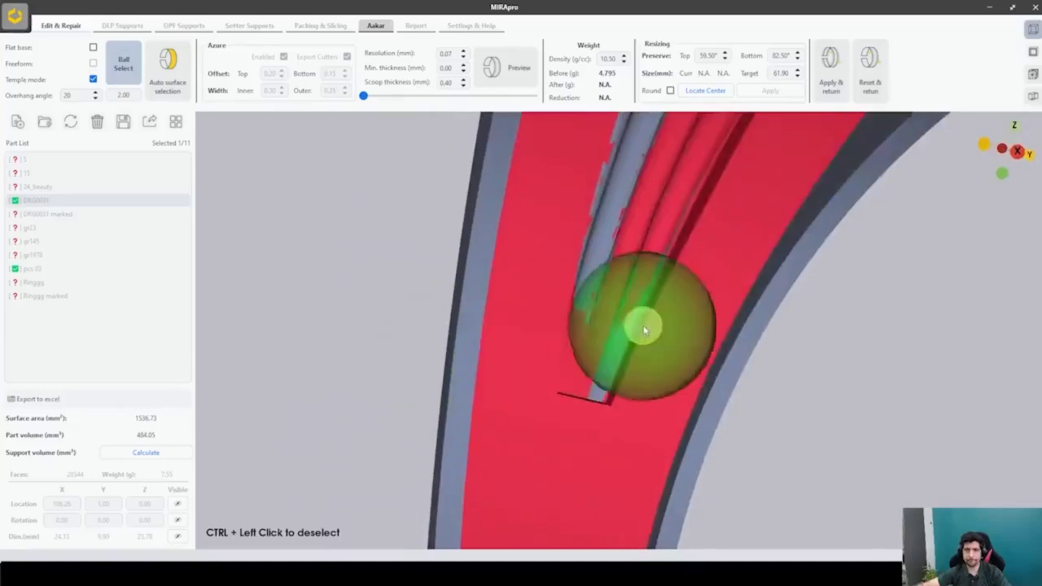
drag(644, 327, 624, 243)
middle_drag(623, 243, 730, 178)
scroll(645, 354, up, 6)
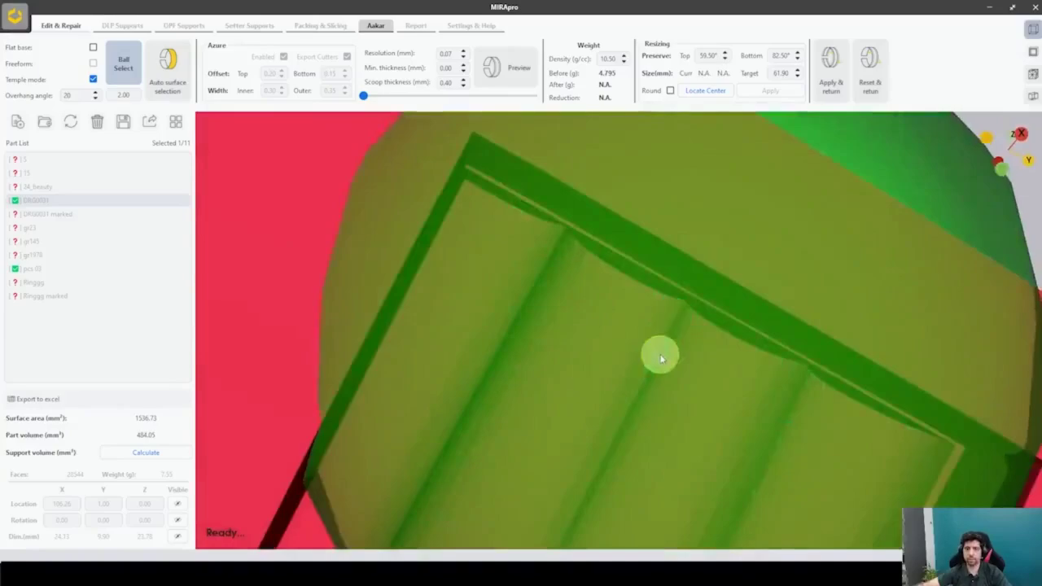
- Turn off Ball Select and deselect the stray facets along the edge of the outer ribs
middle_drag(660, 358, 758, 356)
scroll(758, 356, down, 8)
middle_drag(637, 342, 686, 348)
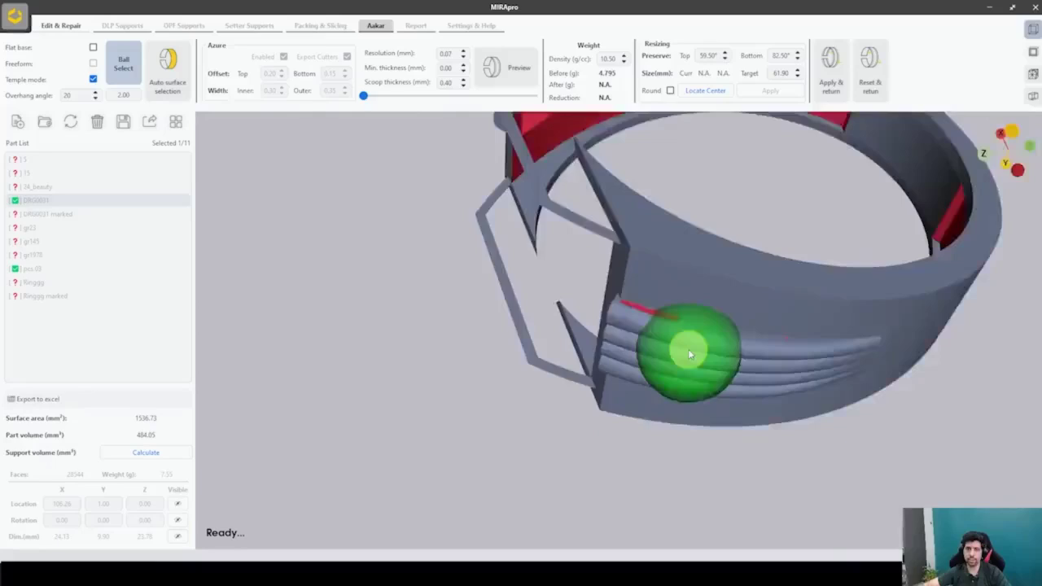
scroll(686, 349, up, 6)
click(129, 73)
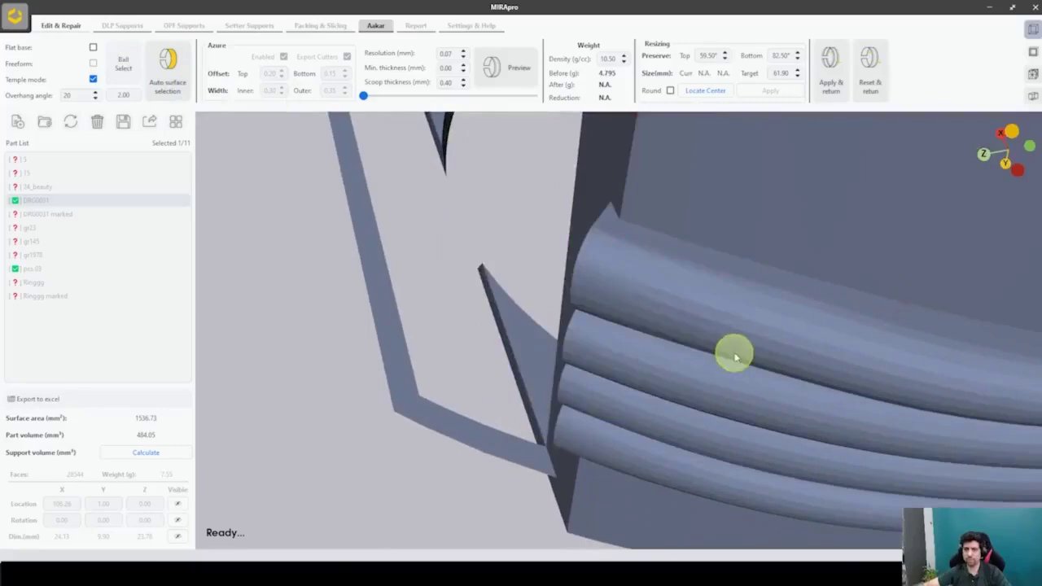
- Generate a scoop preview for the selected inner surfaces with 0.07 mm resolution and 0.40 mm scoop thickness
scroll(734, 357, down, 5)
middle_drag(603, 354, 432, 281)
scroll(488, 394, up, 5)
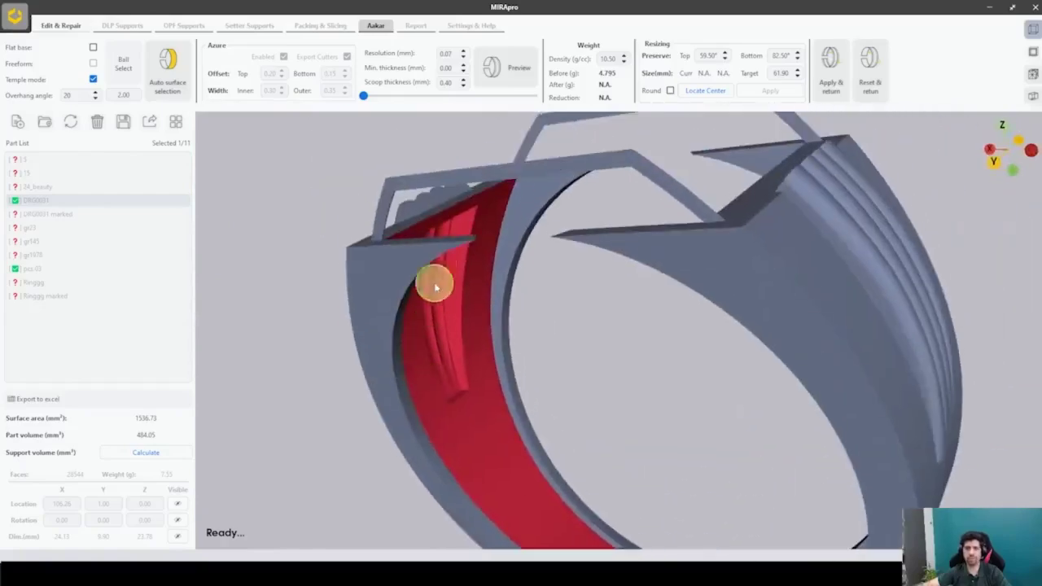
click(505, 81)
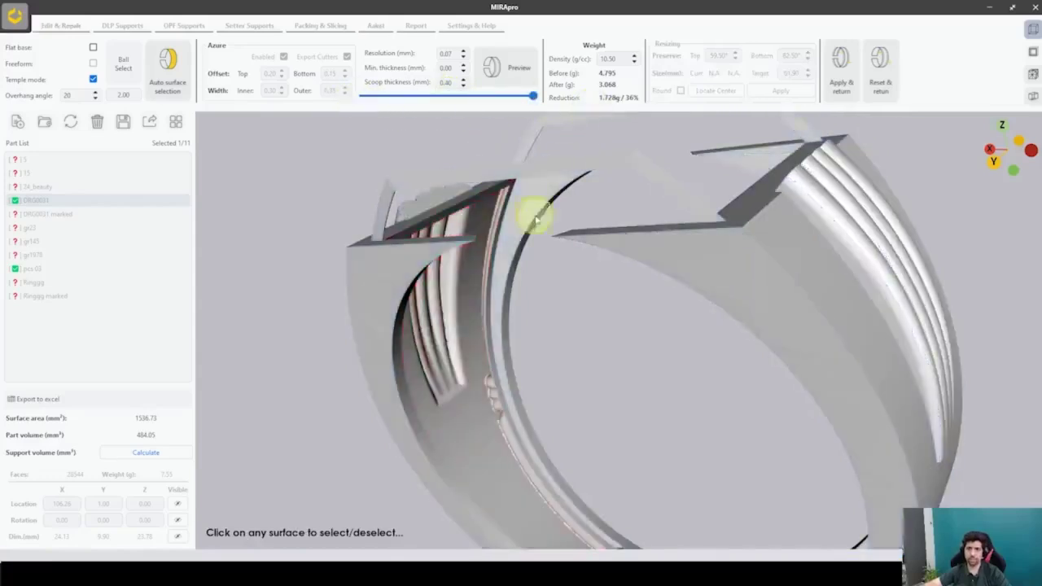
- Examine the scooped inner ribs and band edges, comparing the preview with the original model
right_drag(536, 218, 633, 242)
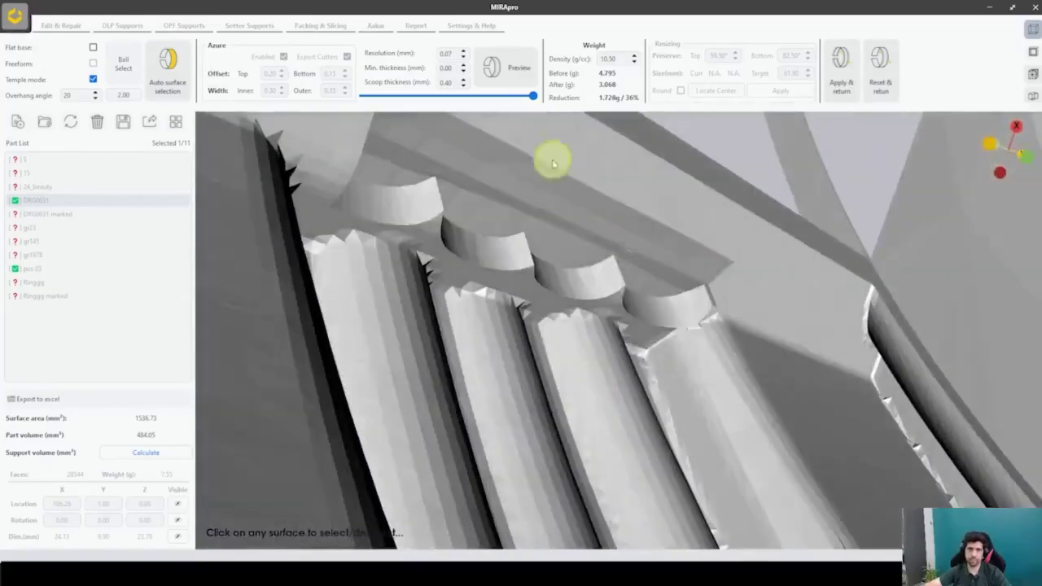
drag(535, 102, 333, 100)
right_drag(594, 313, 723, 409)
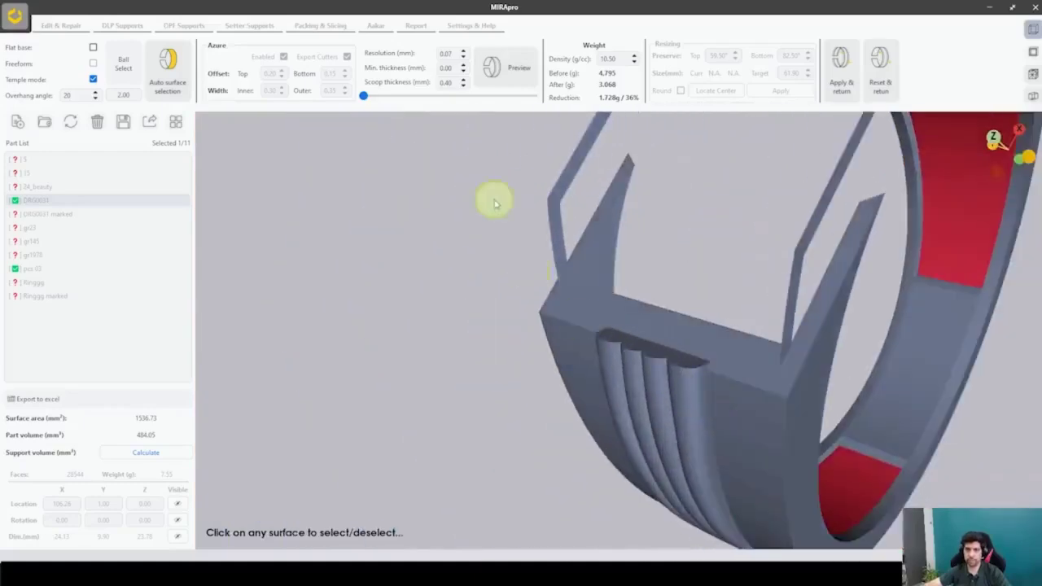
drag(365, 96, 533, 96)
right_drag(762, 426, 472, 383)
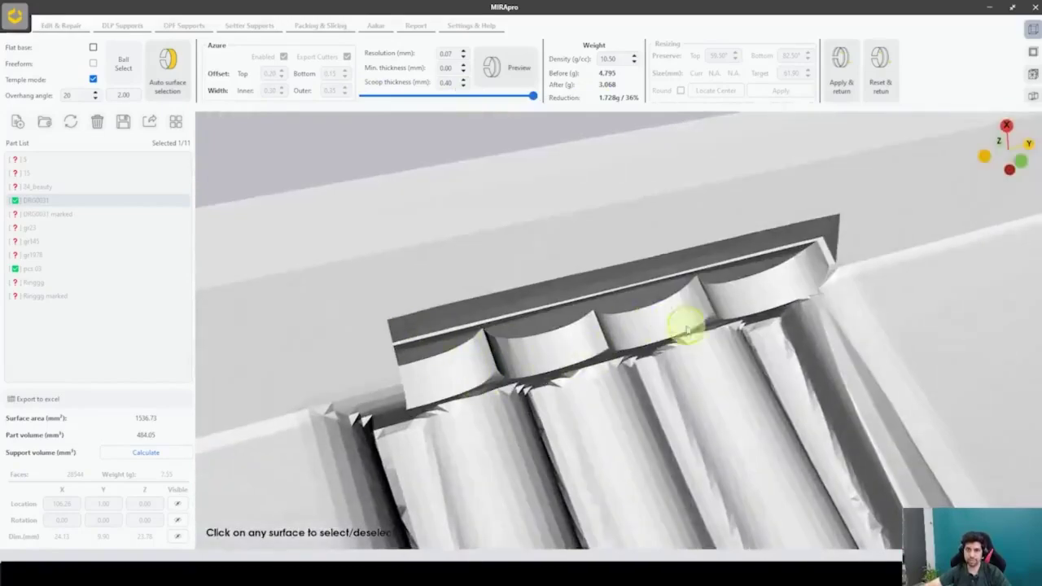
right_drag(756, 297, 653, 318)
right_drag(526, 274, 565, 362)
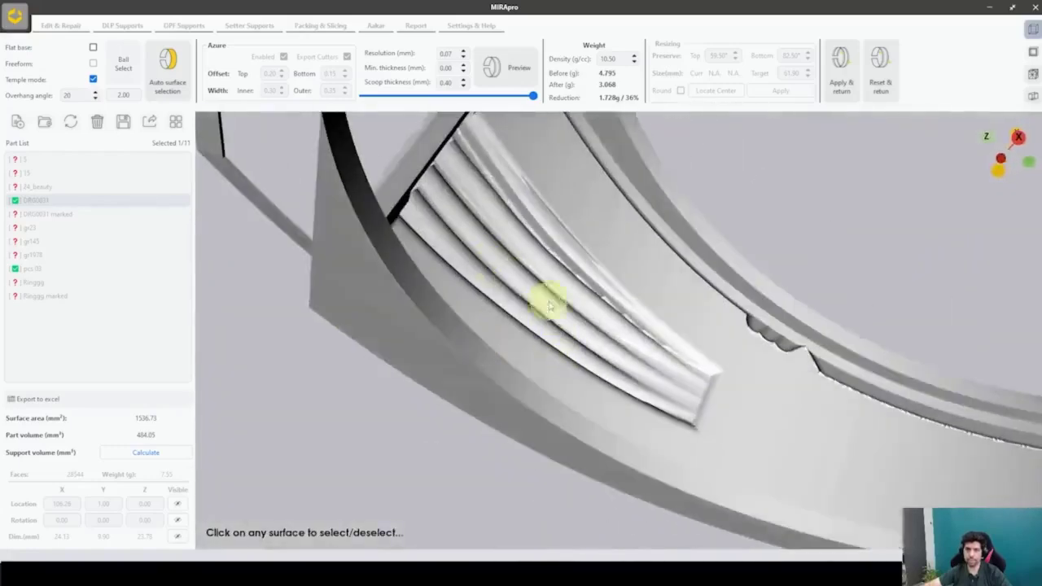
right_drag(549, 305, 604, 471)
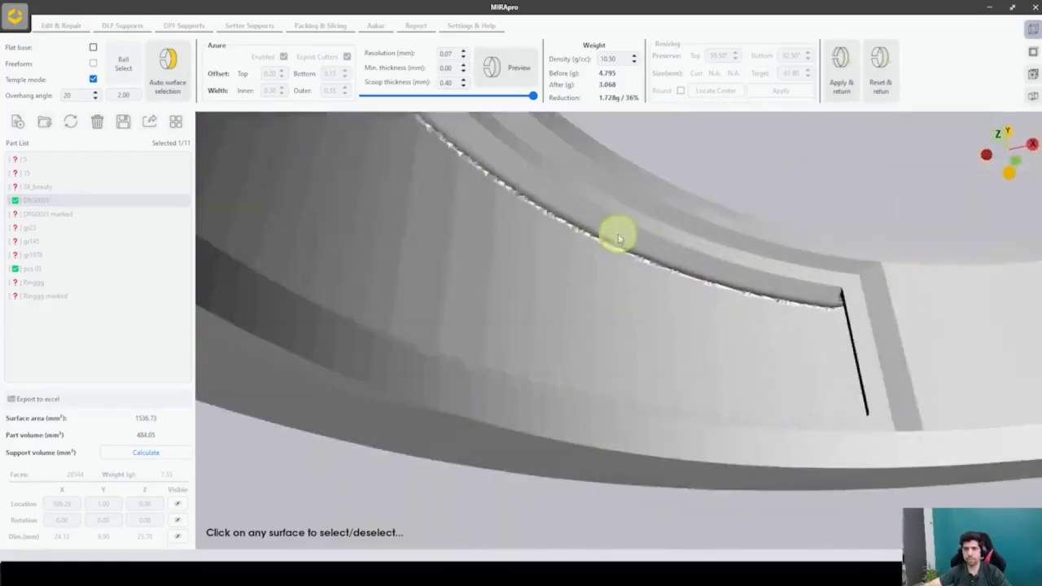
- Return to the original model view and add the narrow rim surfaces and end wall of the inner recess to the selection
drag(519, 97, 290, 95)
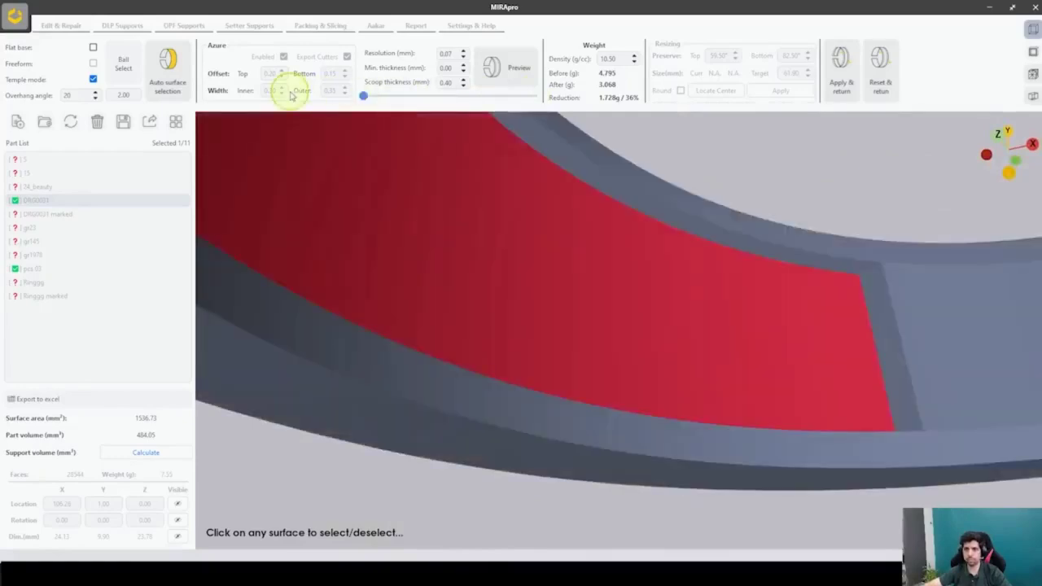
click(694, 231)
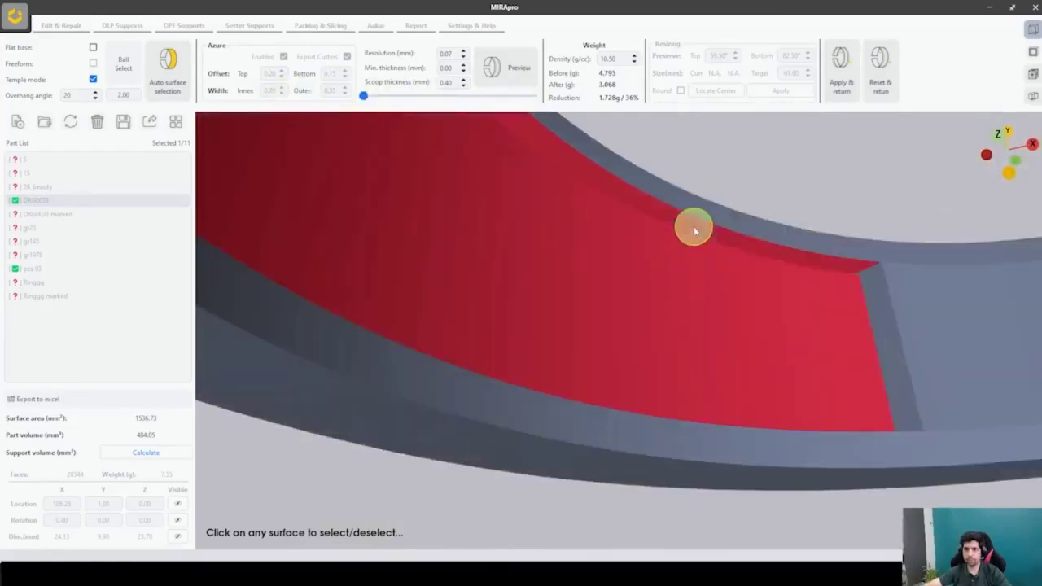
click(884, 329)
right_drag(873, 329, 874, 490)
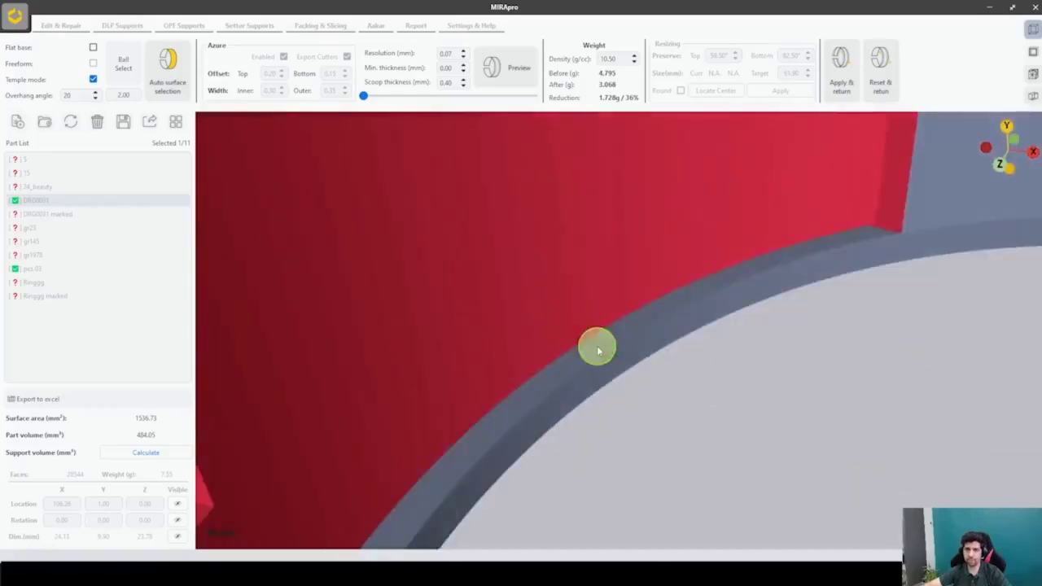
right_drag(598, 350, 600, 218)
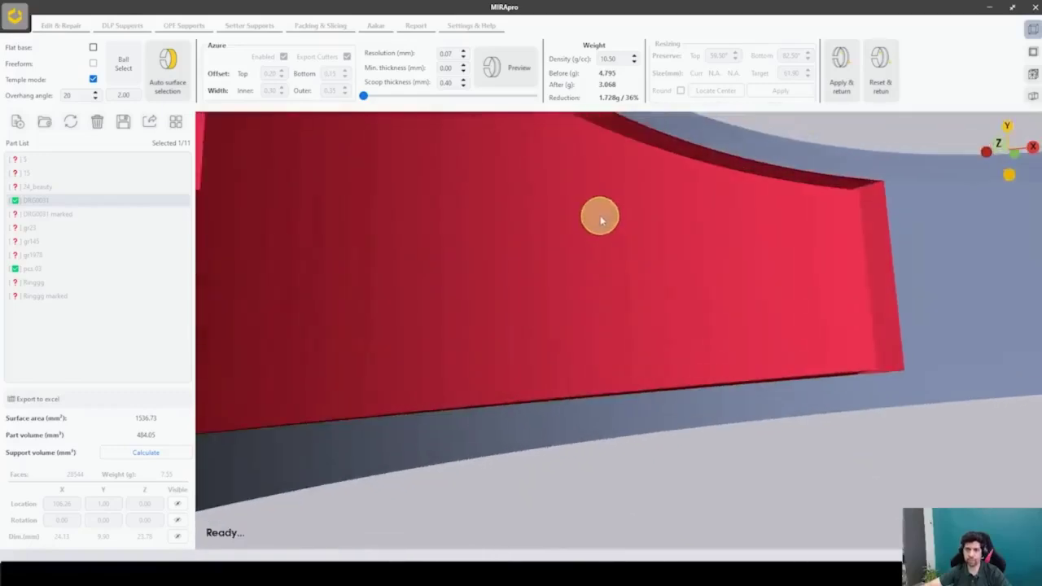
- Regenerate the scoop preview with the rim and end-wall surfaces included, and show the fully scooped result
click(495, 72)
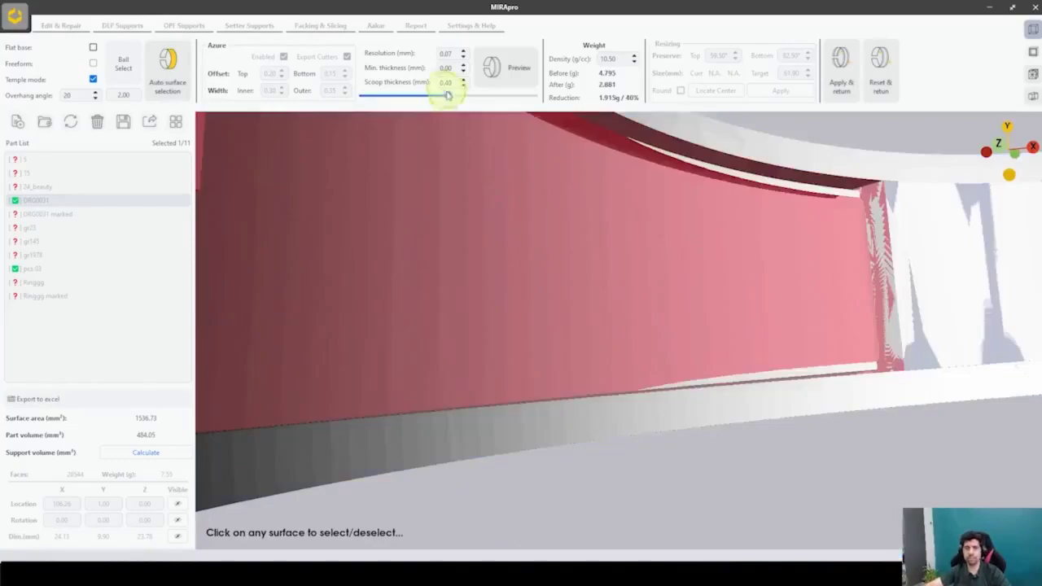
click(492, 68)
middle_drag(647, 238, 654, 151)
scroll(725, 296, up, 3)
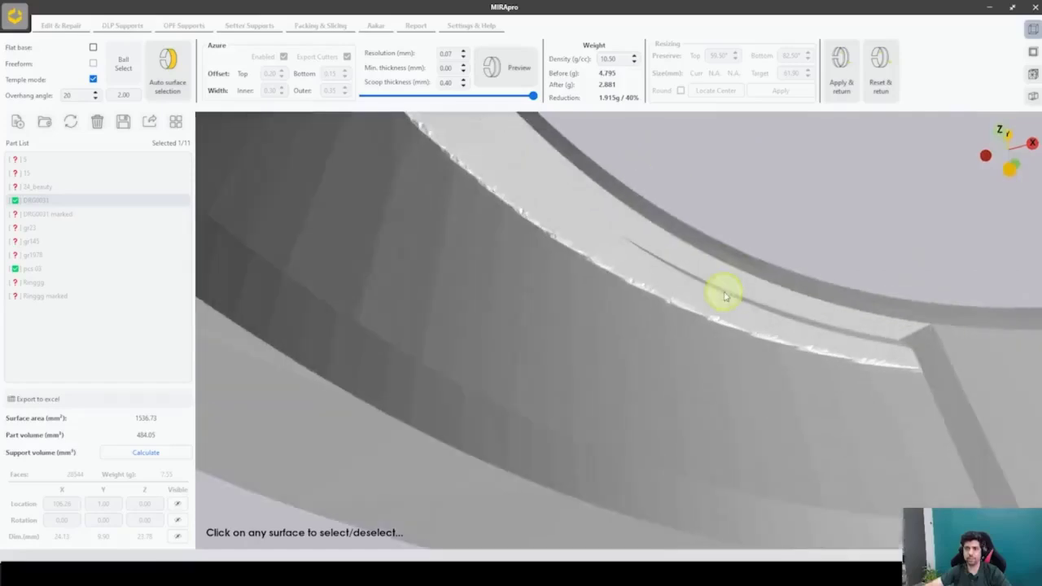
mouse_move(533, 98)
mouse_down()
mouse_move(341, 90)
mouse_move(533, 96)
mouse_up()
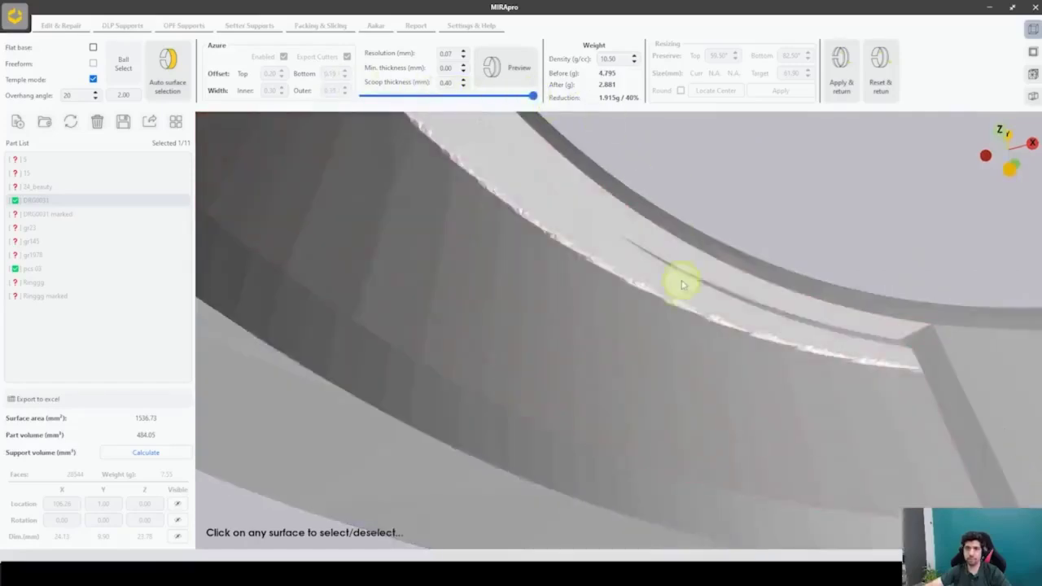
- Examine the new scoop preview along the recess edges, inner ribs and whole ring, comparing it with the original model
scroll(700, 302, down, 2)
middle_drag(703, 327, 554, 414)
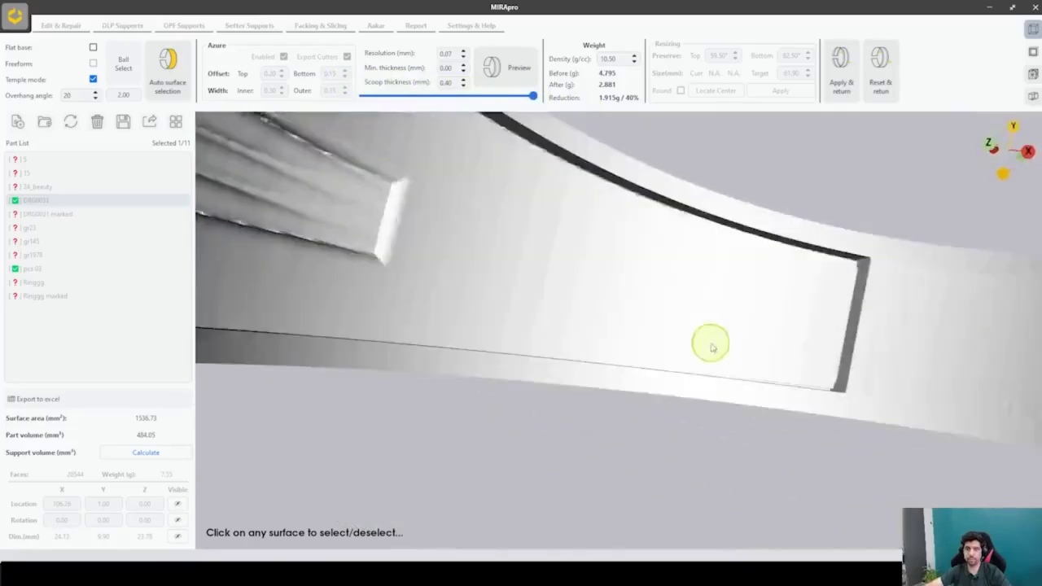
middle_drag(712, 347, 587, 323)
middle_drag(747, 349, 644, 405)
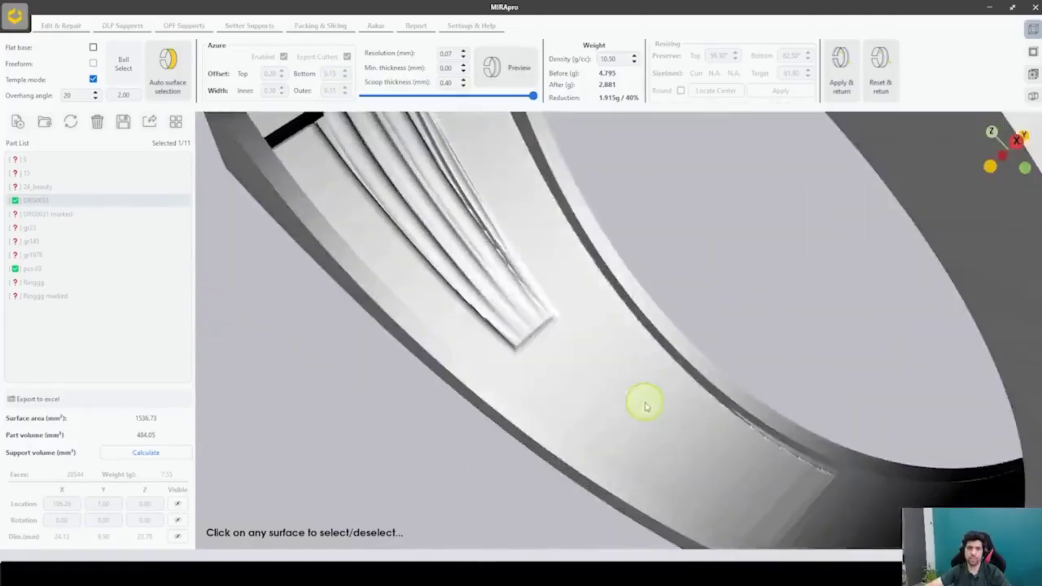
middle_drag(609, 267, 709, 402)
middle_drag(745, 344, 519, 85)
drag(533, 98, 288, 101)
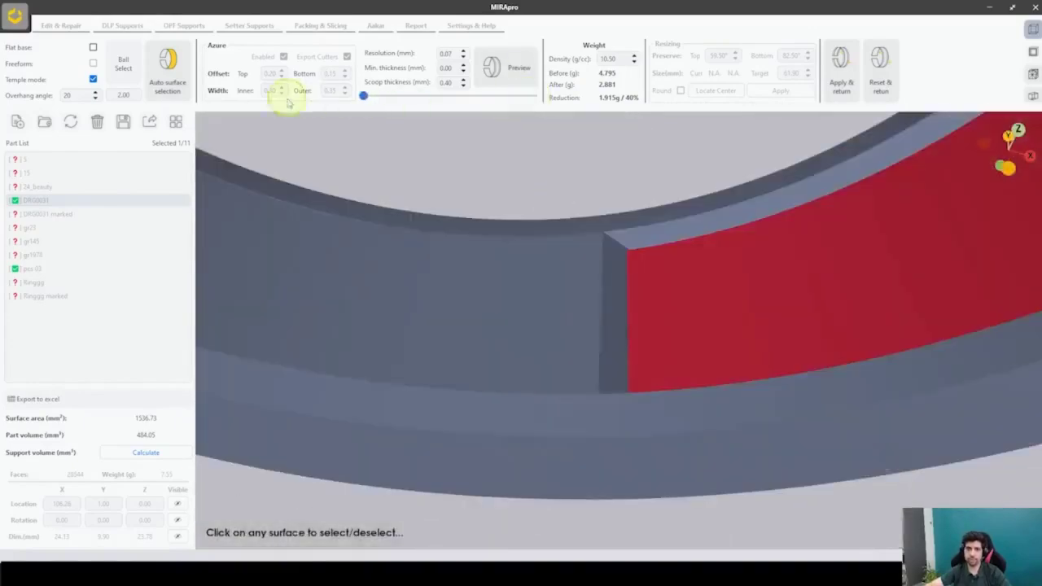
middle_drag(530, 307, 751, 448)
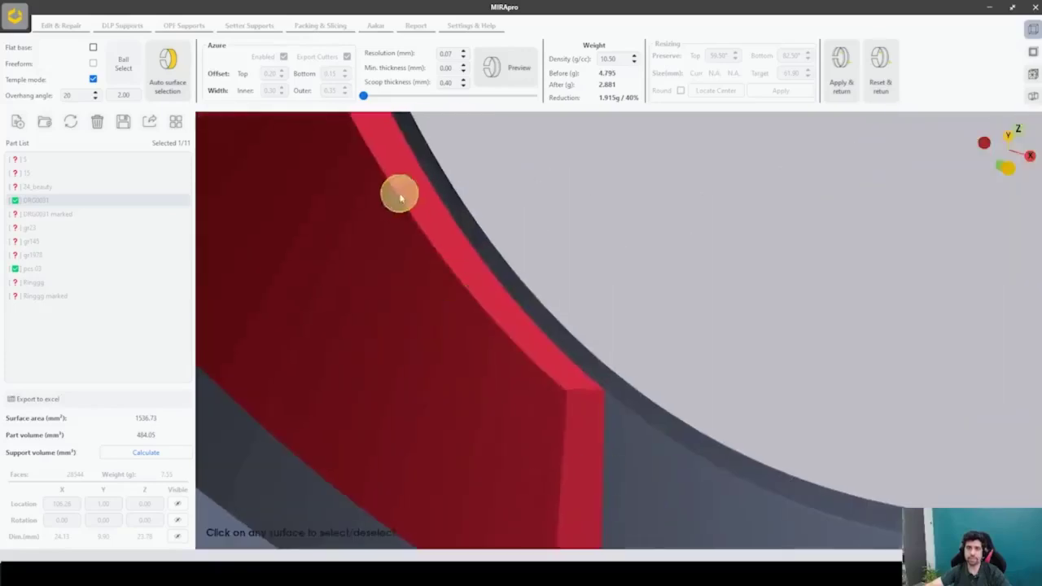
drag(363, 97, 533, 98)
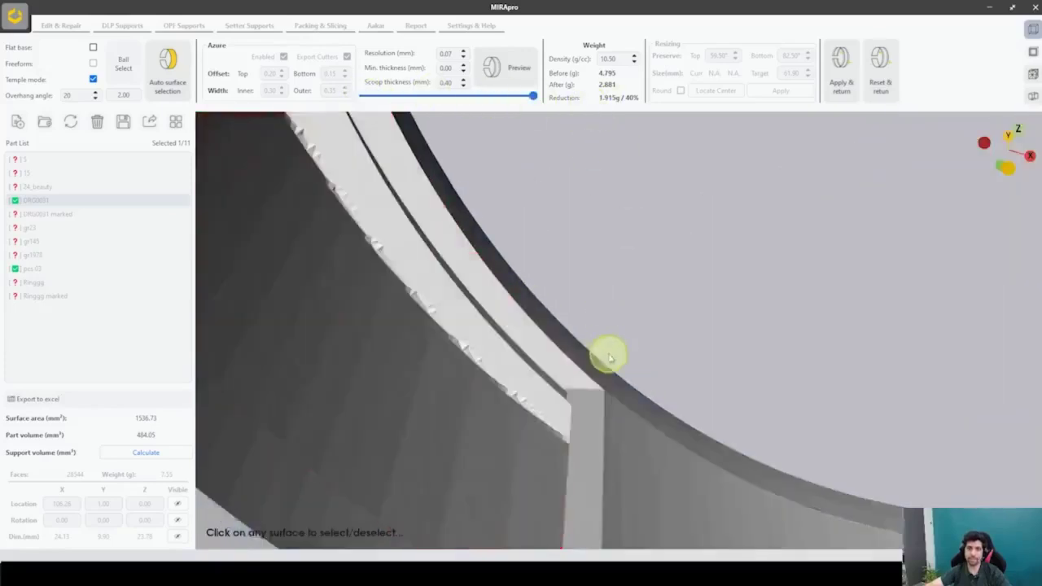
scroll(610, 353, down, 5)
mouse_move(610, 353)
middle_down()
mouse_move(606, 437)
mouse_move(488, 349)
mouse_move(577, 540)
mouse_move(602, 372)
mouse_move(390, 239)
mouse_move(383, 414)
mouse_move(593, 388)
mouse_move(596, 354)
mouse_move(520, 408)
mouse_move(774, 454)
mouse_move(611, 442)
mouse_move(618, 451)
mouse_move(654, 456)
mouse_move(620, 366)
middle_up()
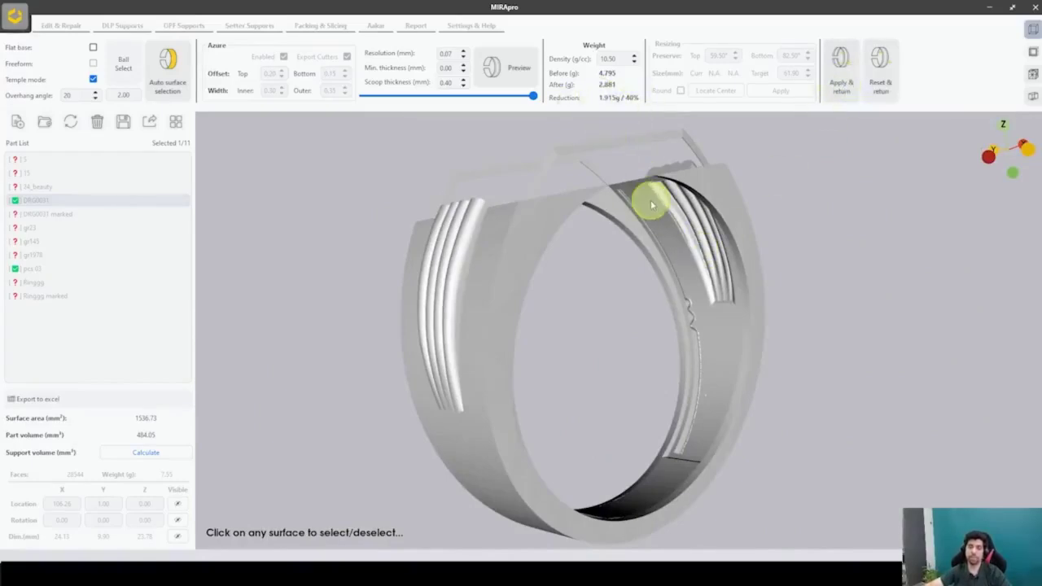
middle_drag(650, 200, 405, 417)
right_drag(438, 375, 462, 352)
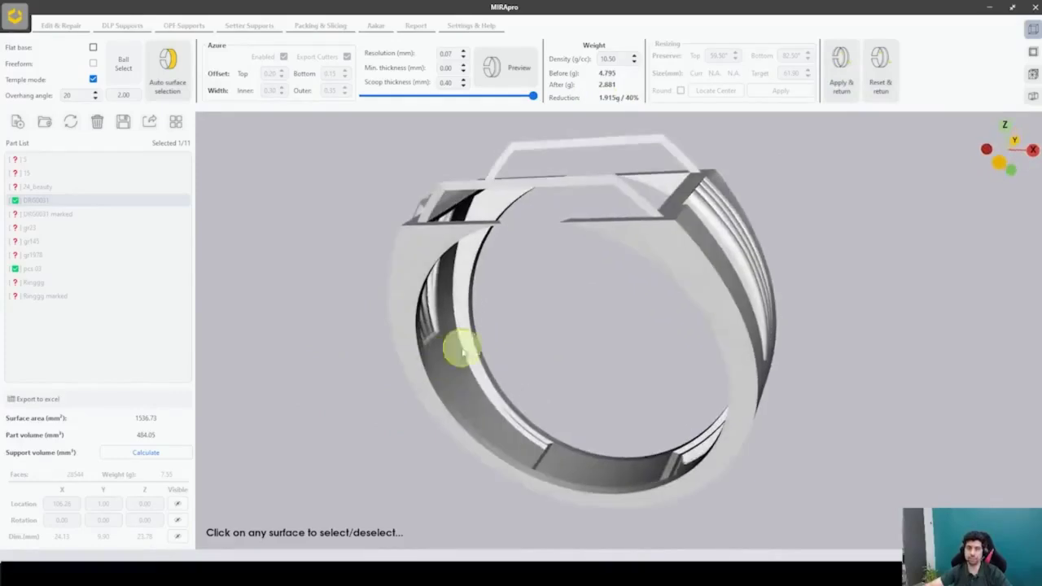
- Apply the scooping to DRG0031 and return to the overview of all rings
click(840, 64)
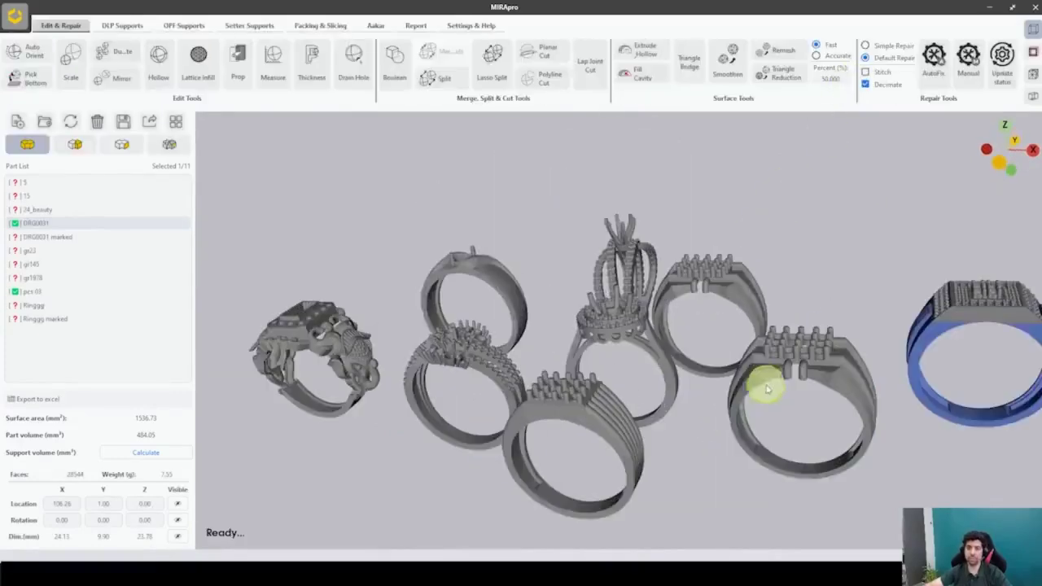
mouse_move(798, 388)
right_down()
mouse_move(757, 335)
mouse_move(781, 380)
right_up()
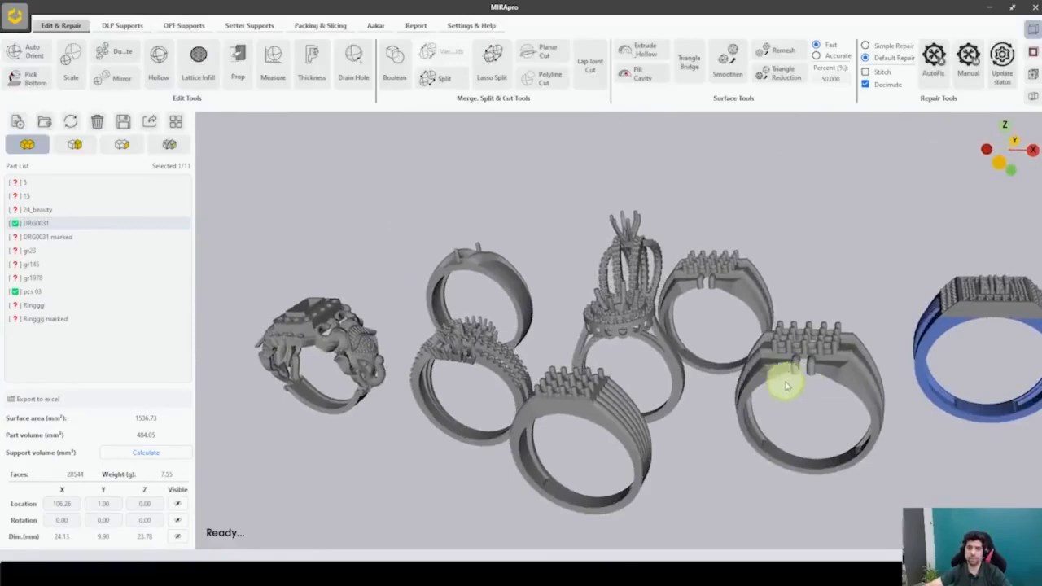
- Toggle the selection of ring pcs 03 and reopen DRG0031 alone in the Aakar workspace
ctrl+click(523, 290)
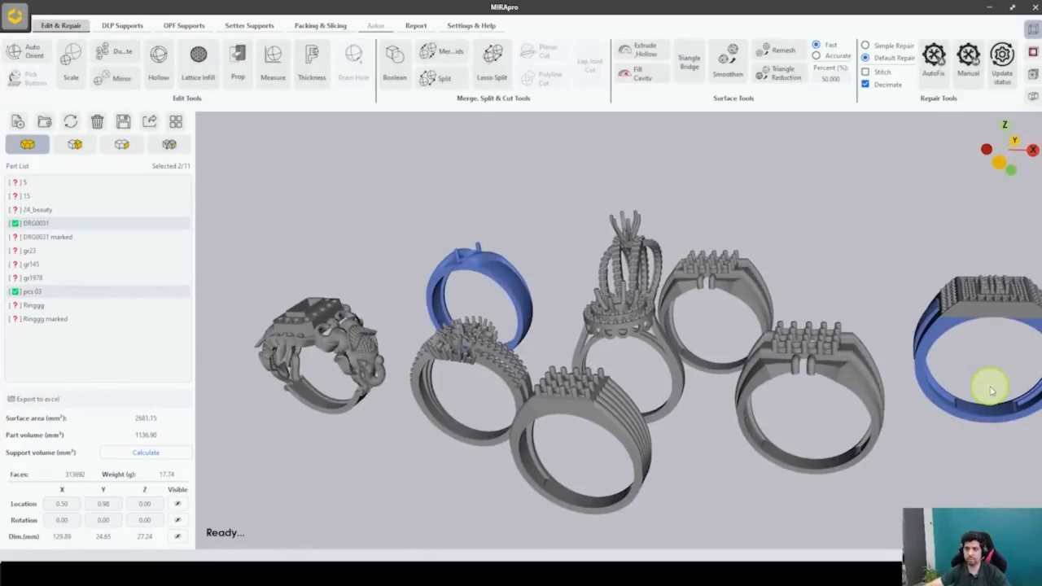
click(501, 272)
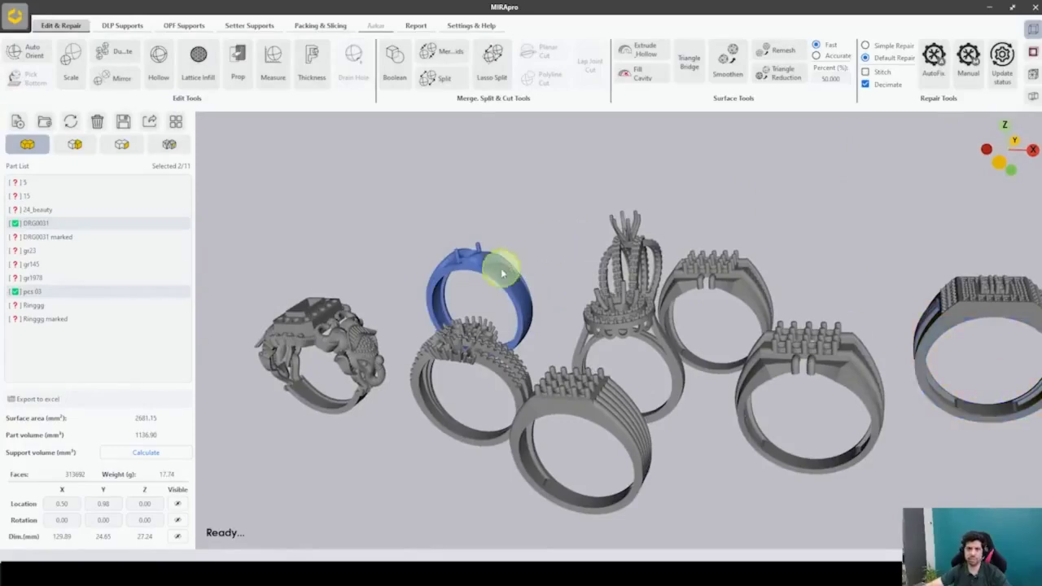
click(558, 254)
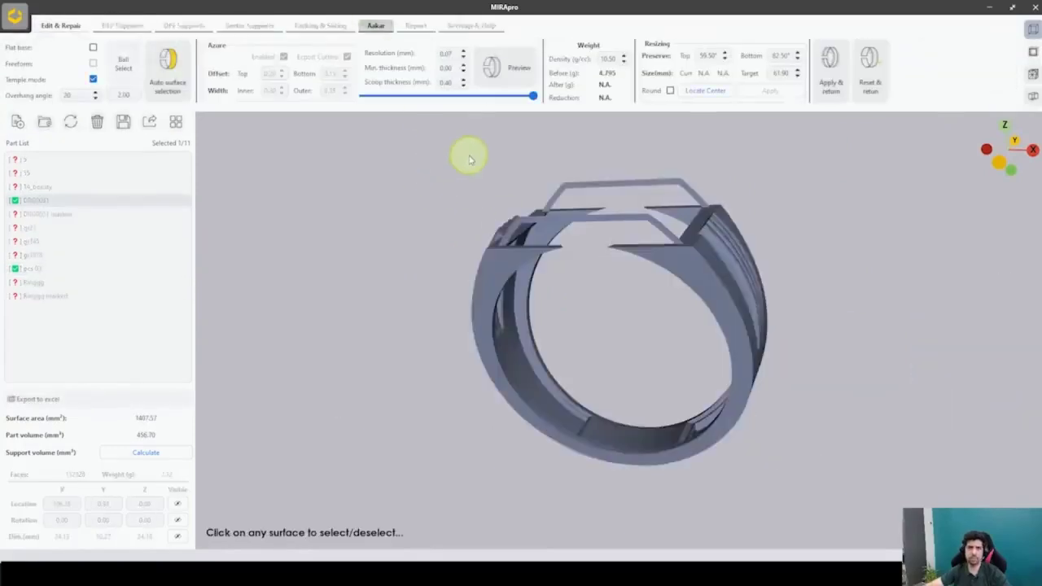
- Return to the overview of all rings and select pcs 03 together with DRG0031
click(74, 23)
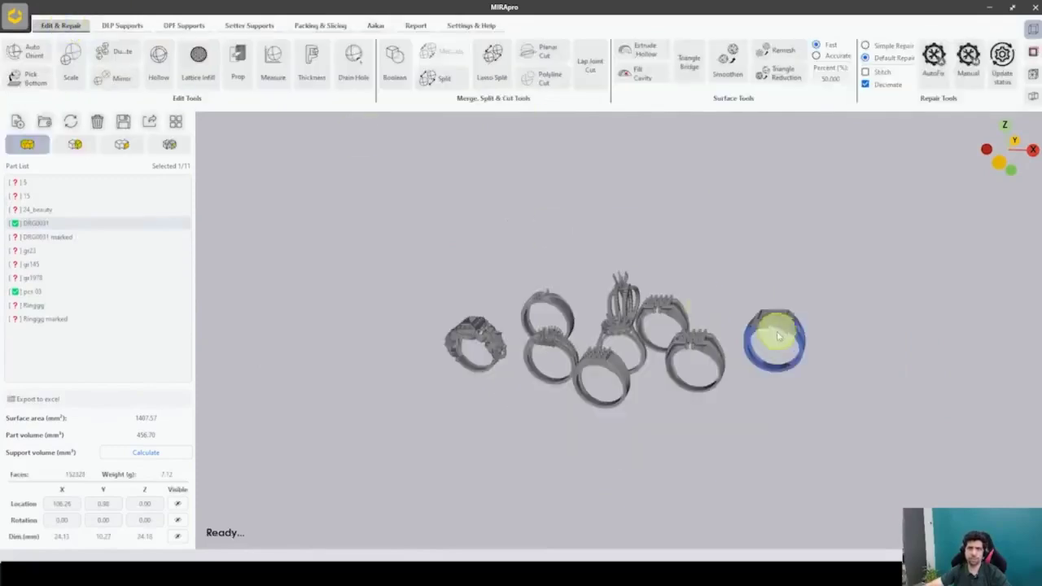
click(818, 368)
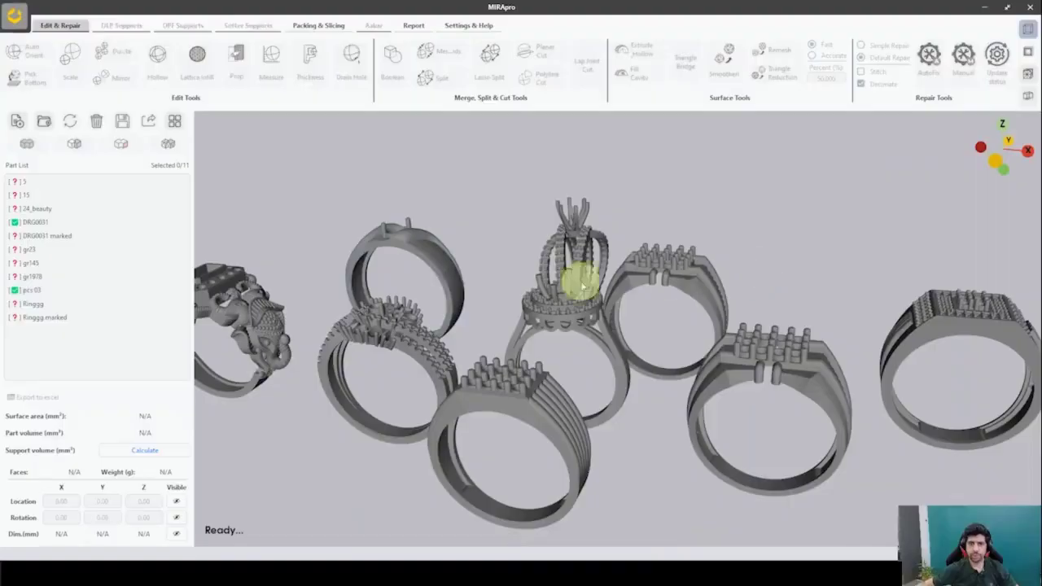
click(922, 348)
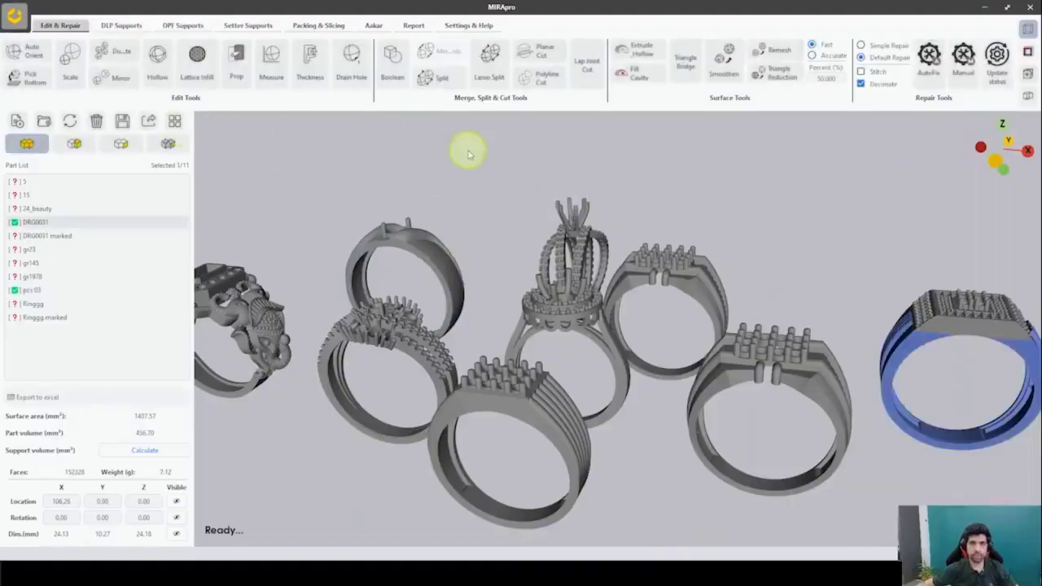
click(426, 254)
click(919, 340)
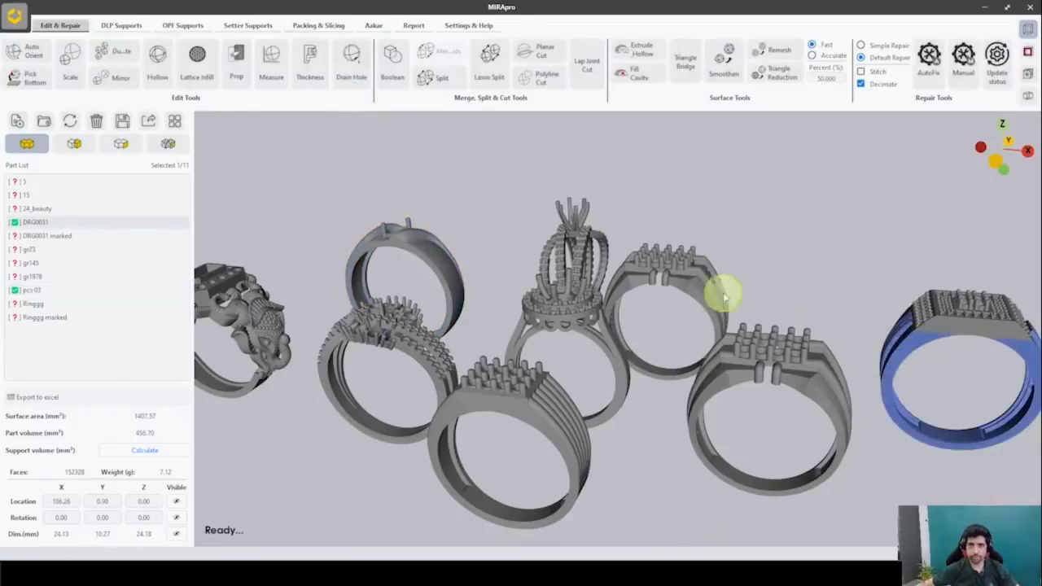
click(450, 259)
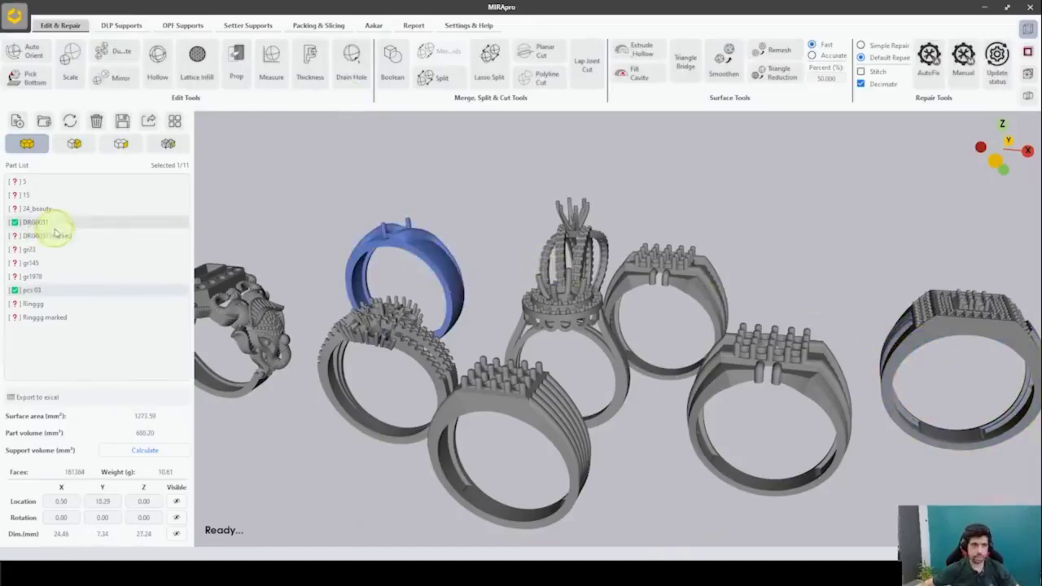
ctrl+click(100, 228)
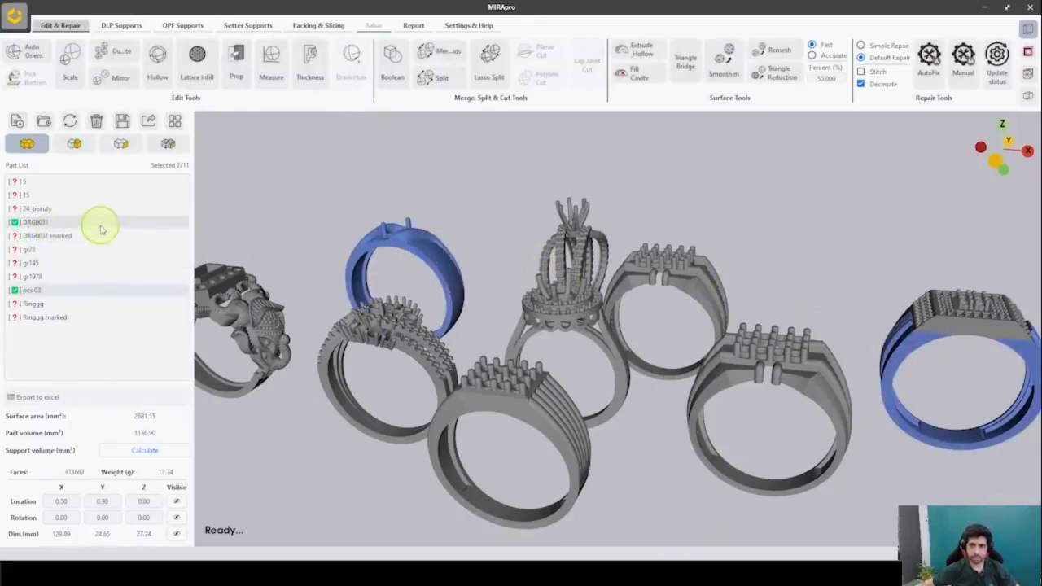
- Run the thickness analysis on both selected rings with the minimum set to 0.4 mm
click(309, 61)
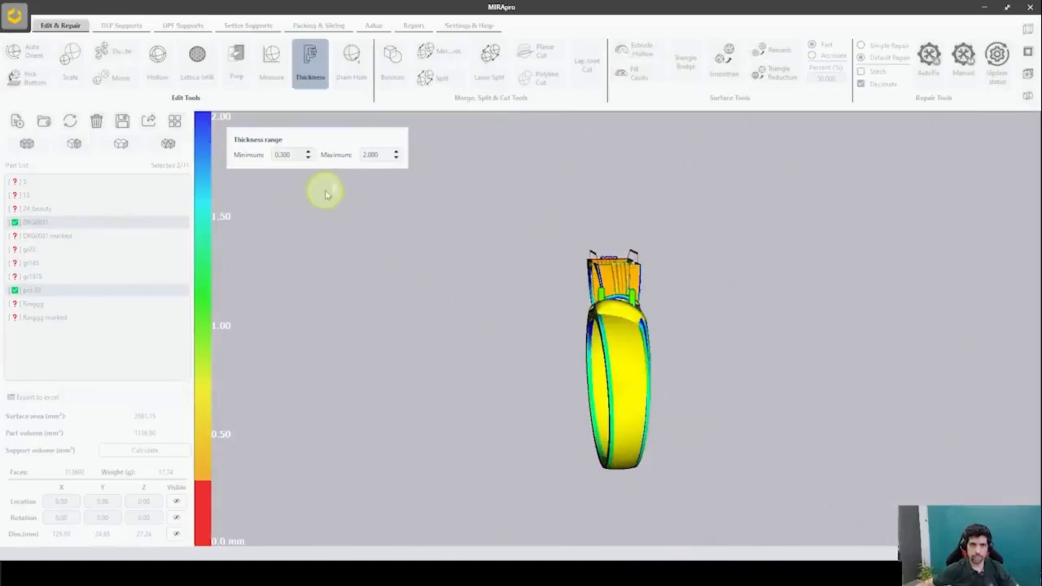
text(0.4)
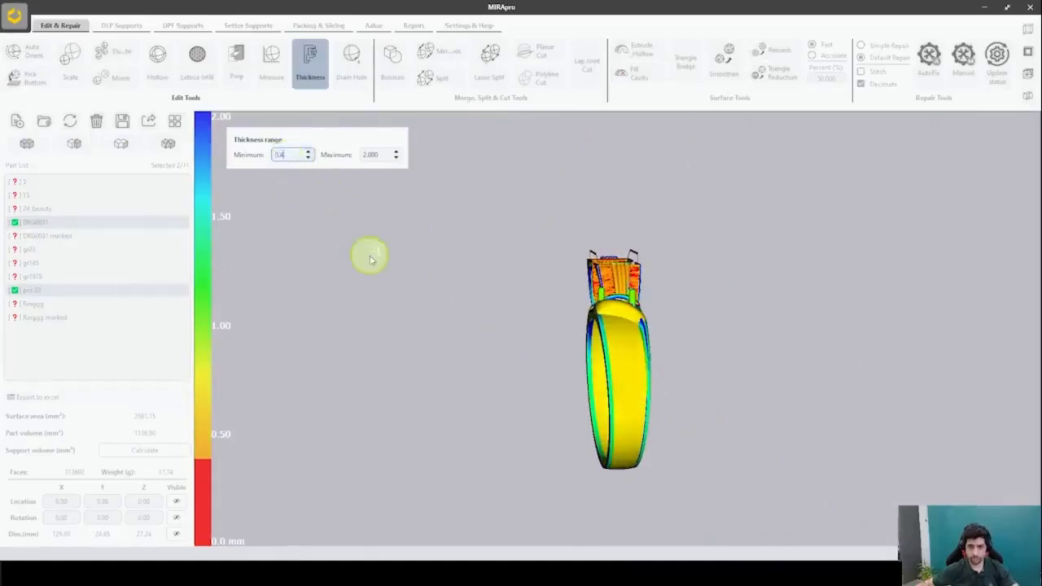
scroll(554, 341, up, 2)
middle_drag(550, 341, 591, 354)
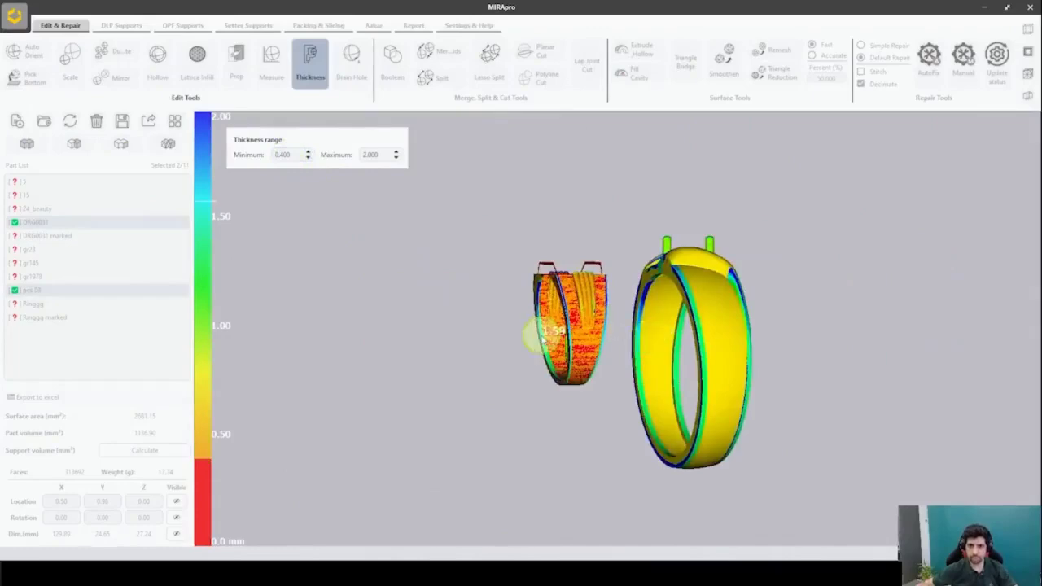
scroll(543, 333, up, 1)
- Set the minimum thickness to 0.41 mm and check the wall thickness of DRG0031's scooped band
click(290, 155)
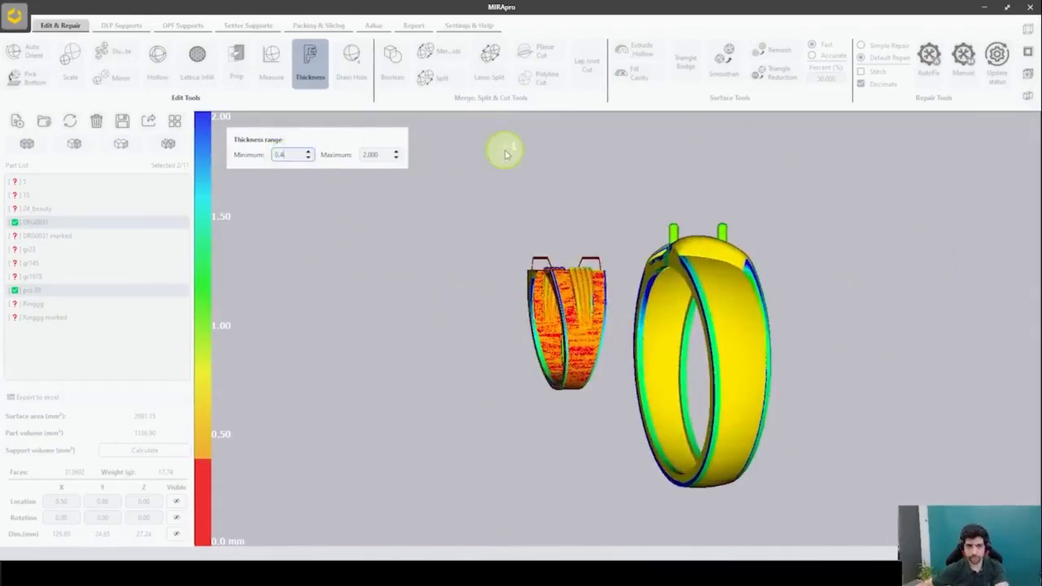
text(1)
scroll(464, 289, up, 5)
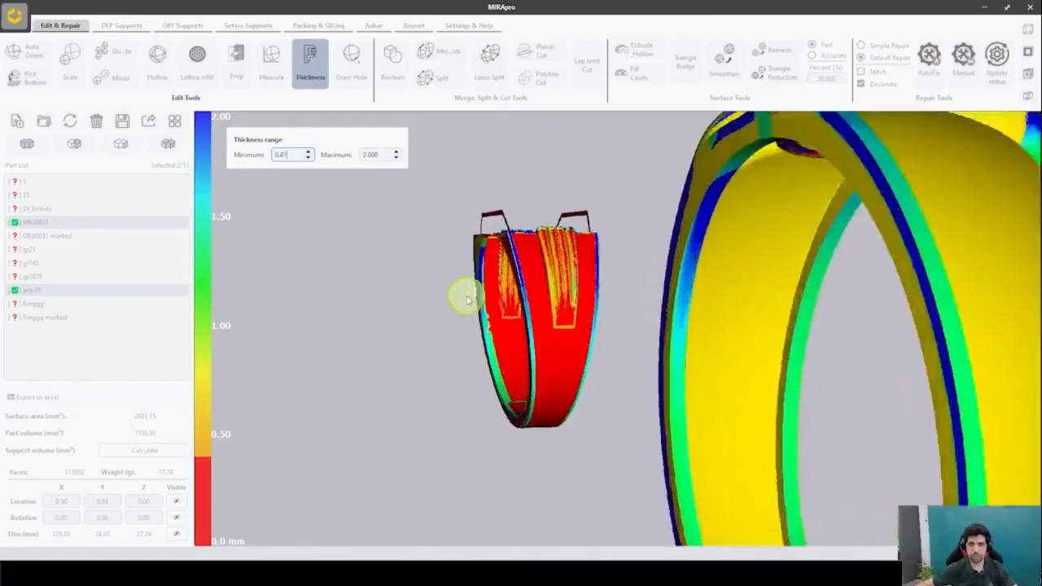
scroll(464, 301, up, 2)
scroll(488, 379, up, 2)
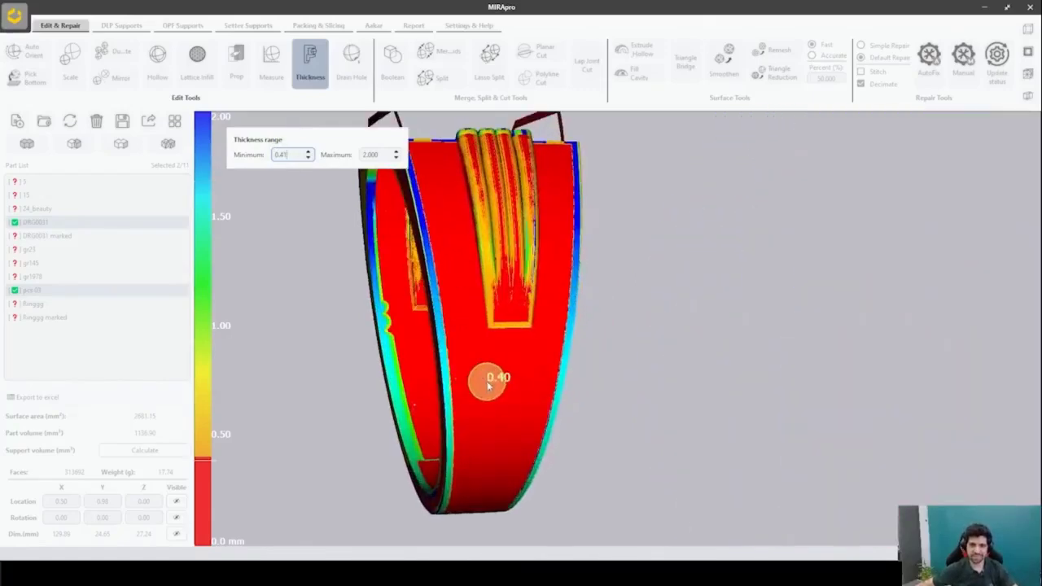
scroll(488, 382, down, 1)
scroll(497, 387, up, 2)
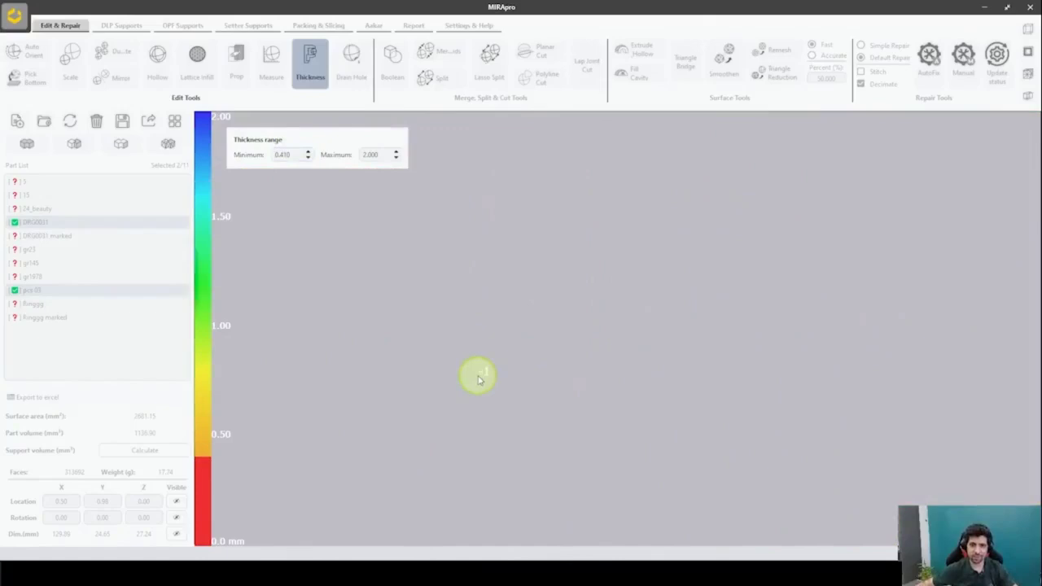
scroll(521, 342, down, 4)
scroll(702, 322, up, 2)
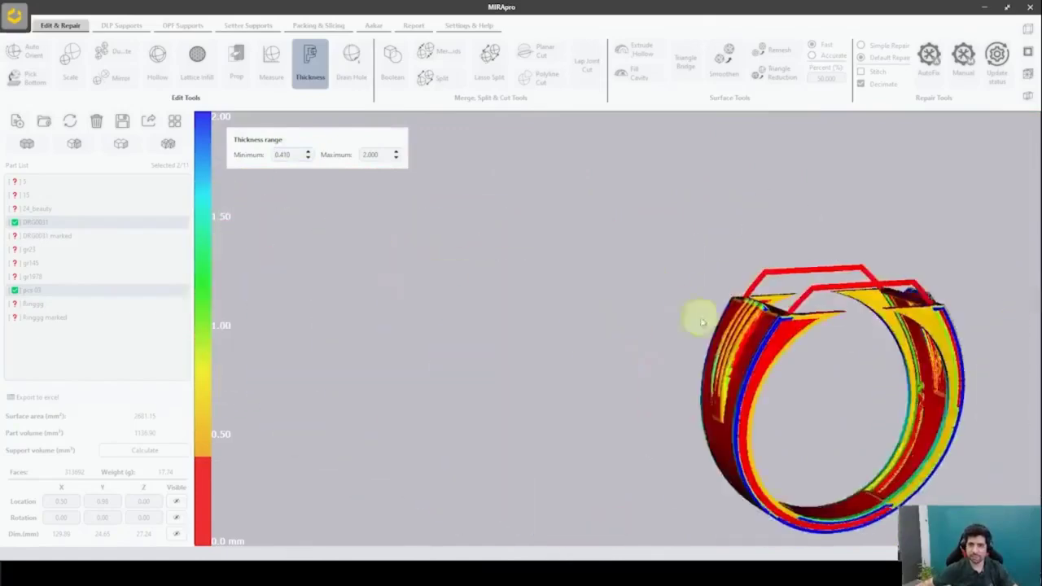
- Examine the thickness map of DRG0031 up close along the inner ribs and recess edges
right_drag(701, 322, 548, 360)
scroll(561, 362, up, 5)
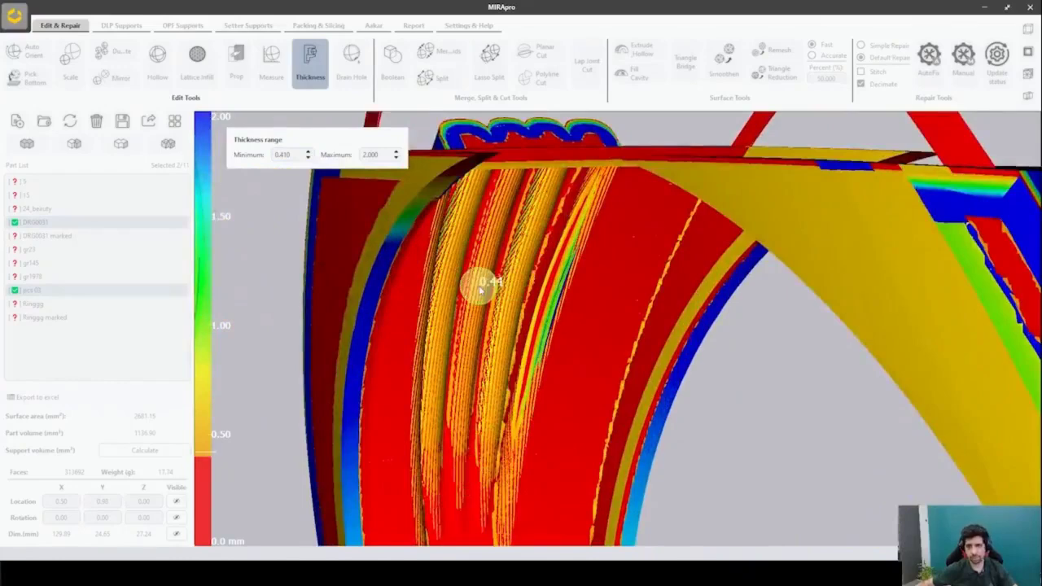
scroll(480, 259, up, 5)
scroll(472, 252, down, 2)
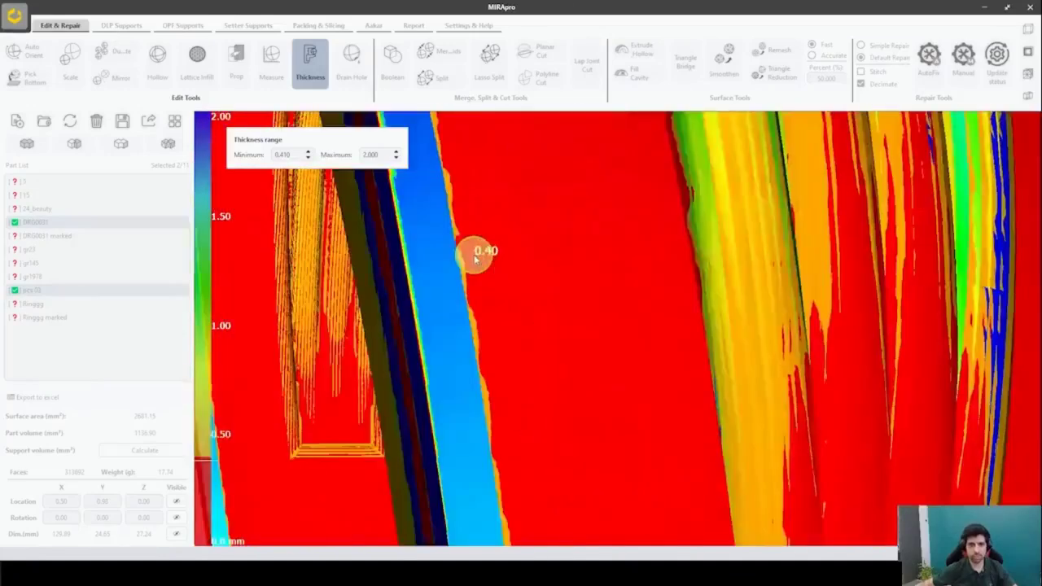
scroll(476, 255, up, 1)
scroll(475, 255, down, 1)
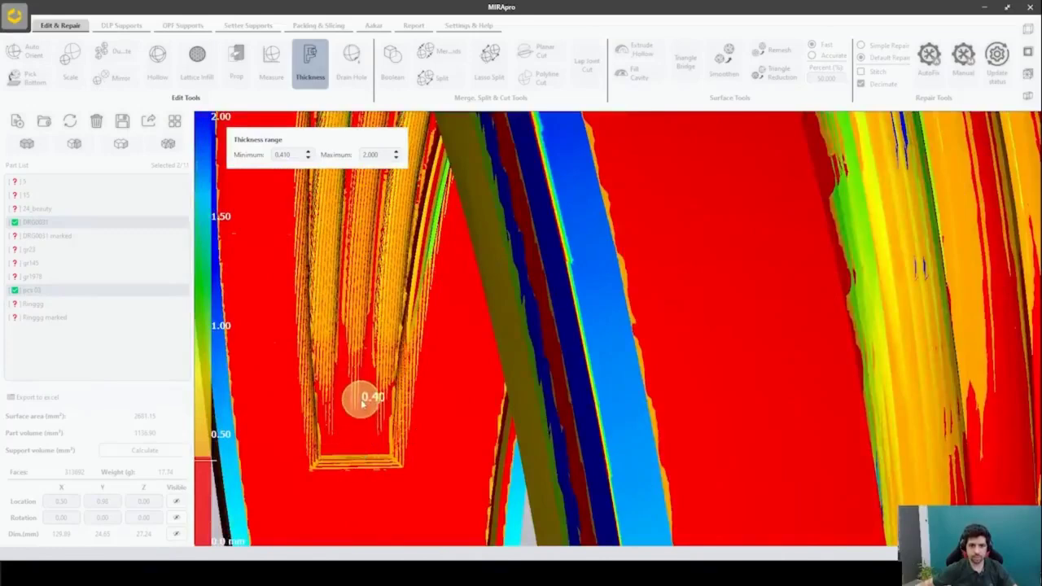
scroll(345, 356, down, 6)
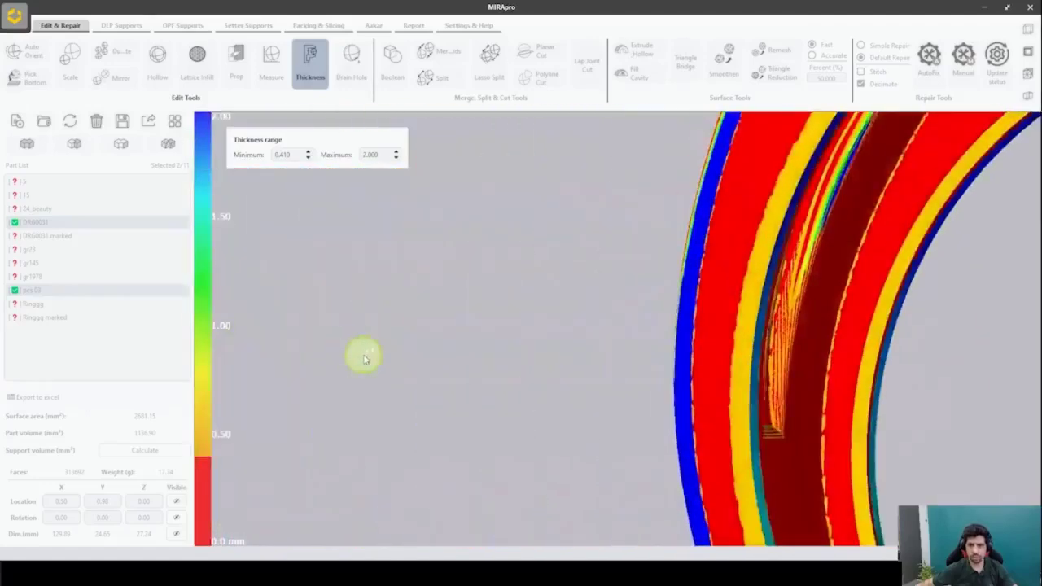
- Inspect the thickness of DRG0031's opposite shoulder and inner recess, and bring both analysed rings into view
drag(675, 275, 675, 407)
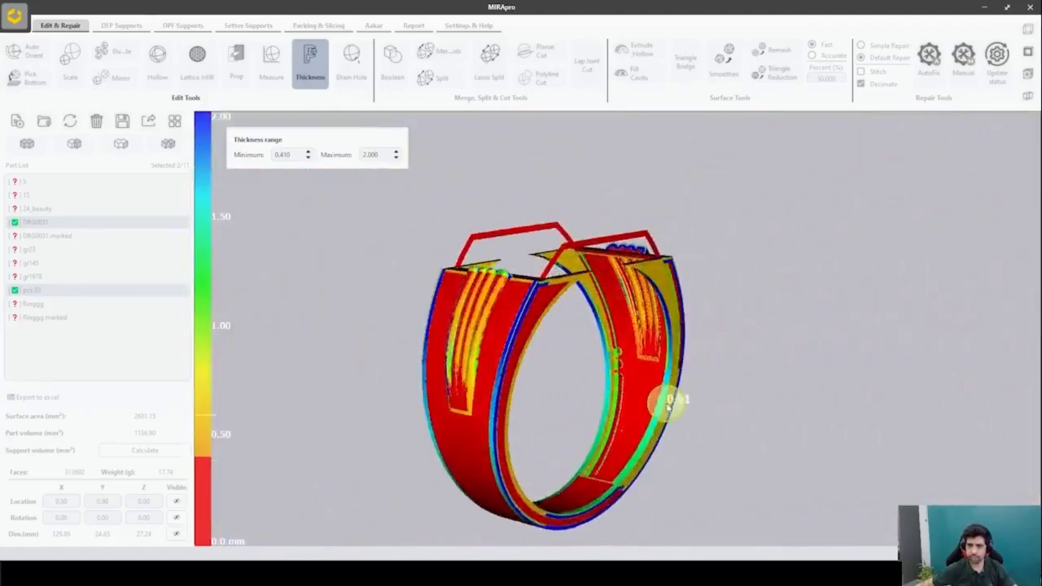
scroll(669, 413, up, 5)
scroll(664, 450, up, 3)
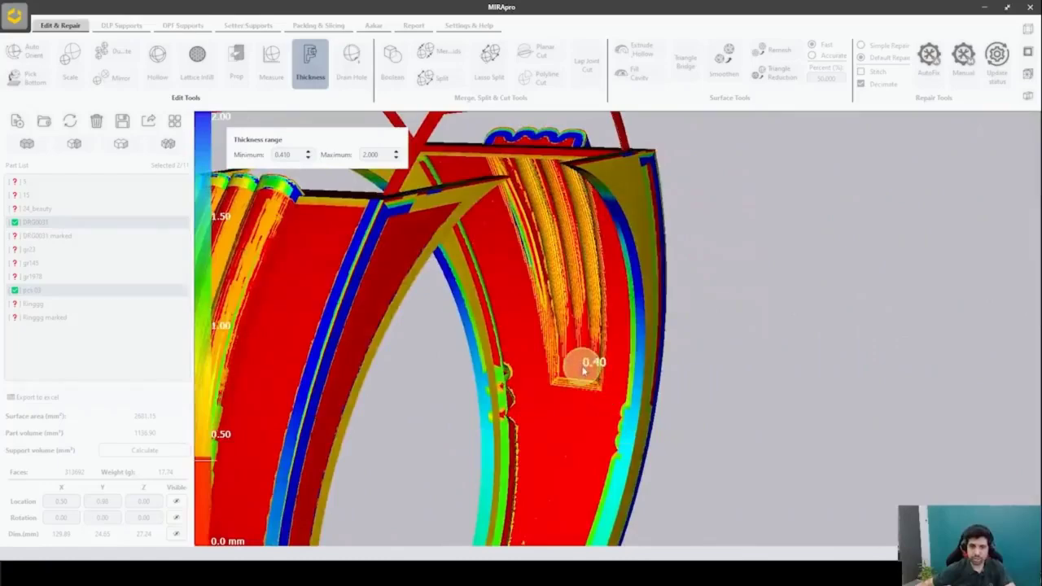
scroll(508, 236, down, 3)
drag(511, 232, 481, 337)
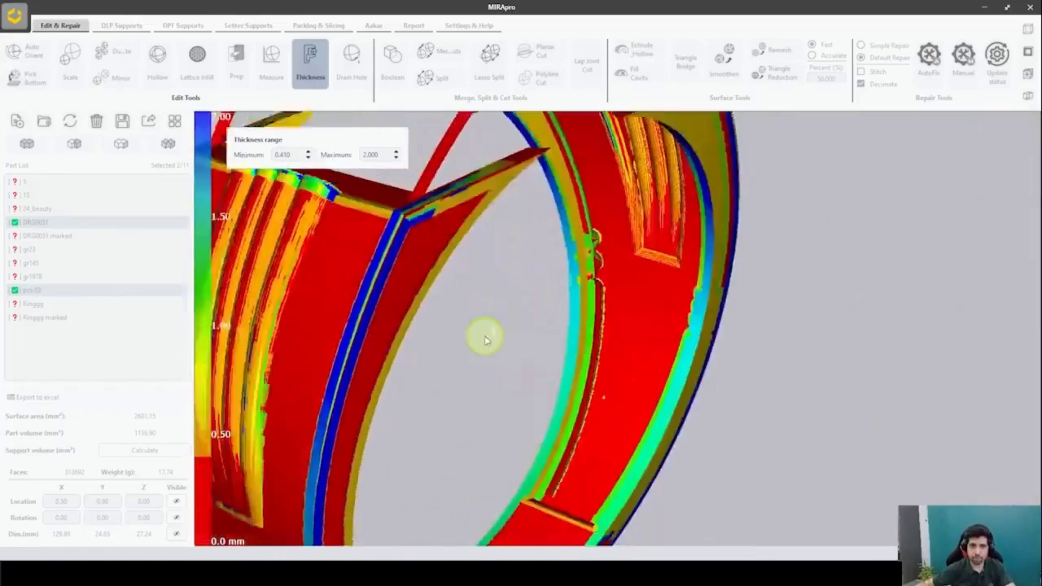
scroll(483, 338, down, 3)
scroll(485, 340, down, 6)
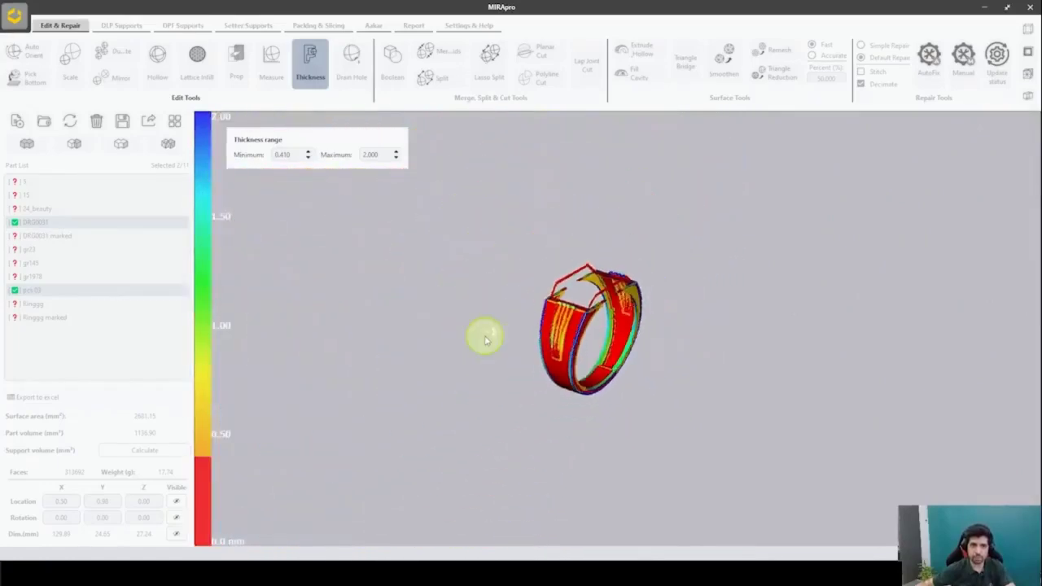
middle_drag(447, 358, 558, 307)
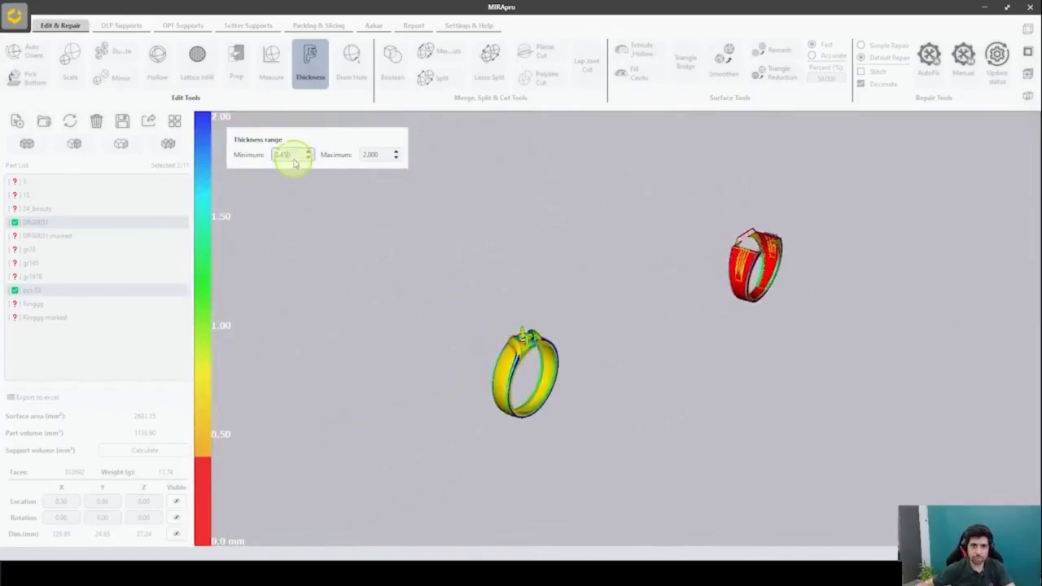
- Set the minimum thickness to 0.71 mm and check the band of pcs 03
key(BackSpace)
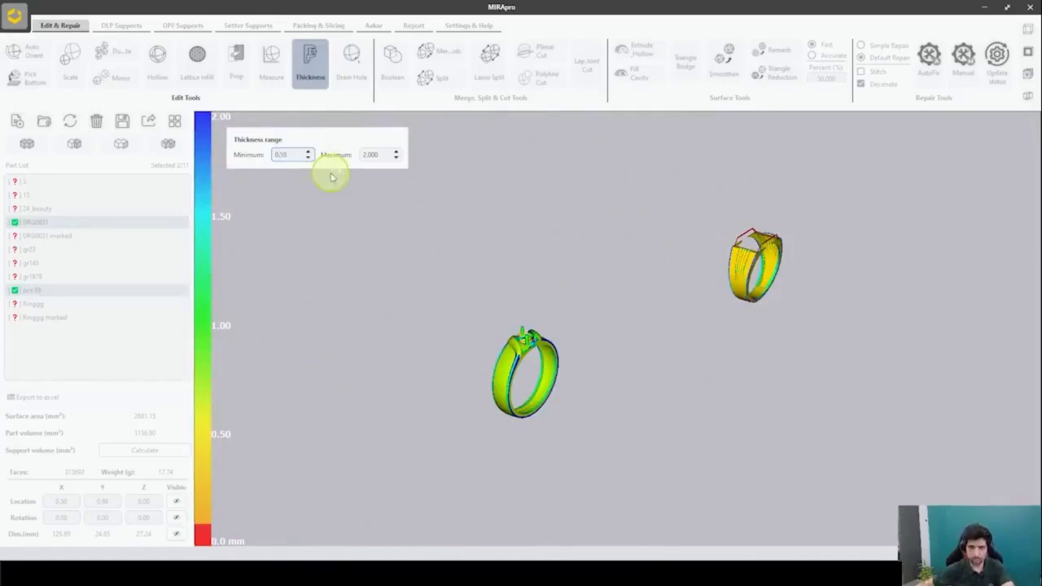
text(7)
scroll(562, 419, up, 5)
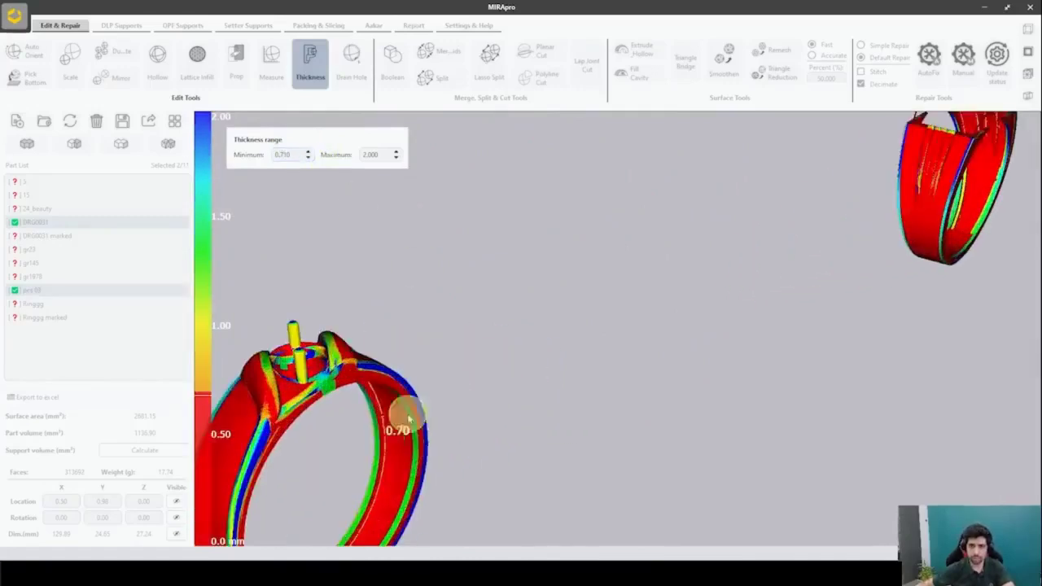
middle_drag(409, 419, 516, 337)
scroll(643, 293, up, 6)
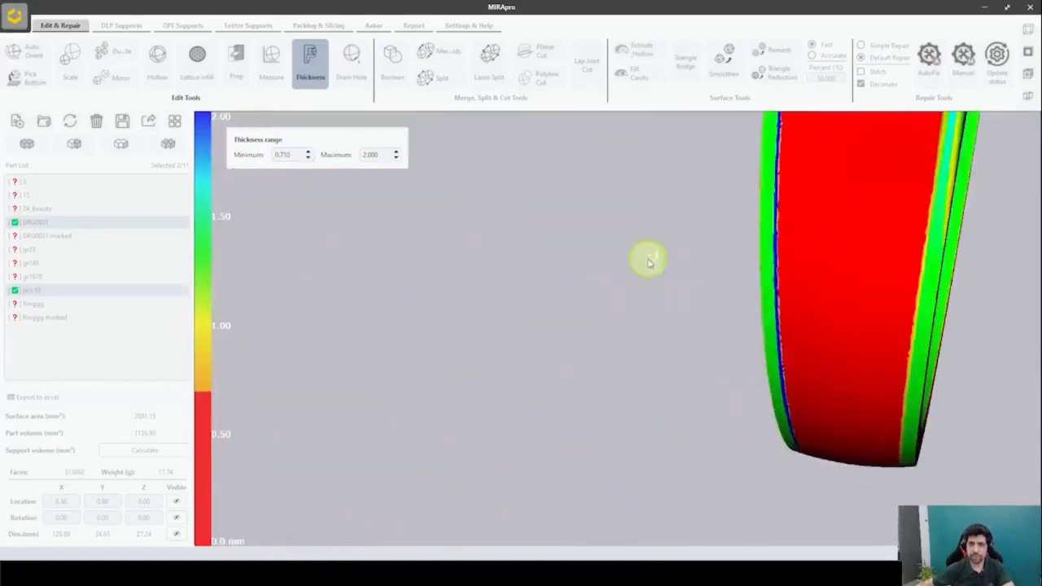
- Examine the thickness of pcs 03 around the stone setting, shoulders and inside of the scooped band
right_drag(797, 225, 732, 236)
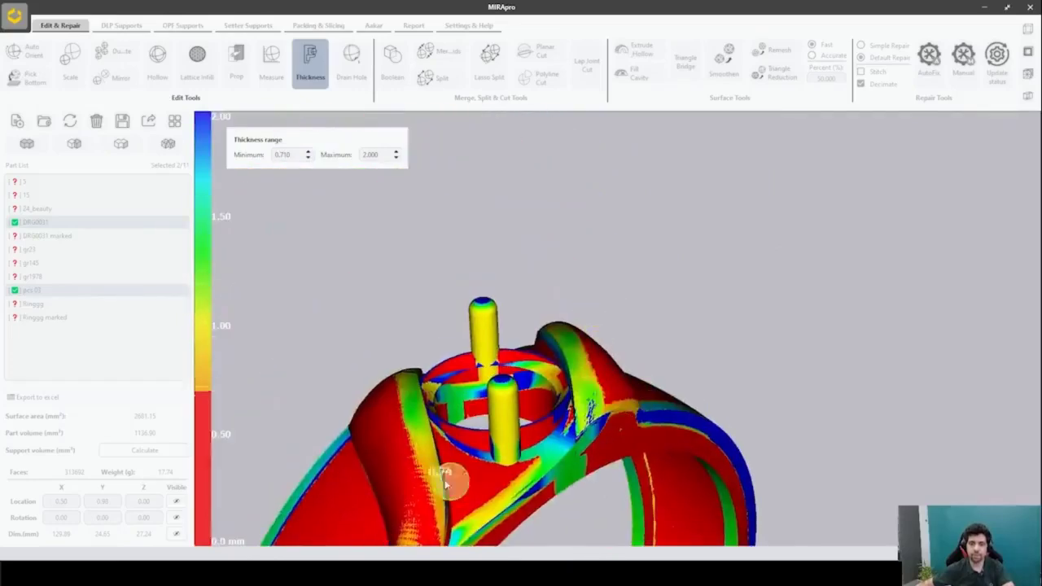
right_drag(394, 446, 392, 419)
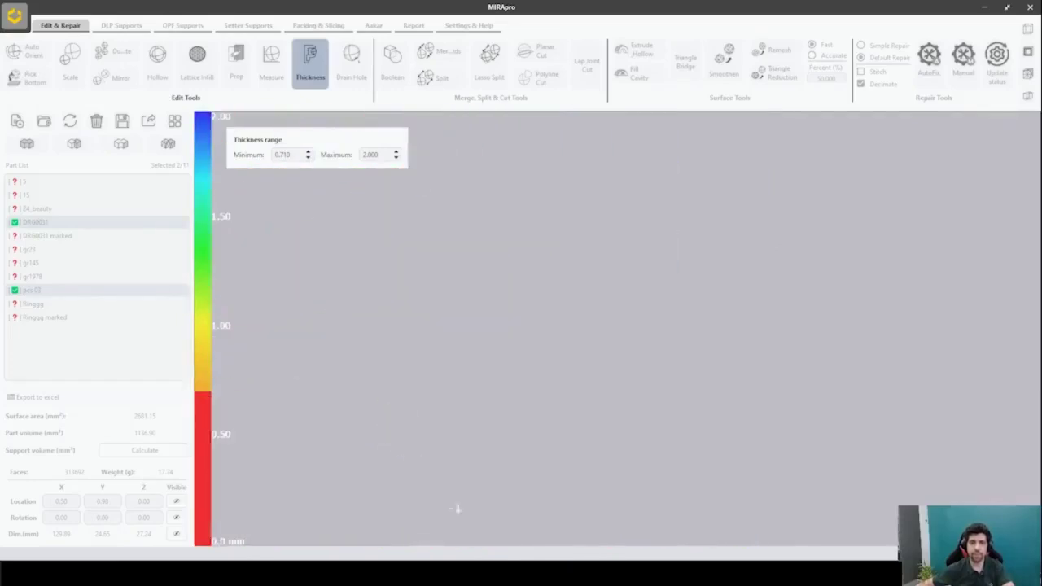
right_drag(508, 279, 709, 330)
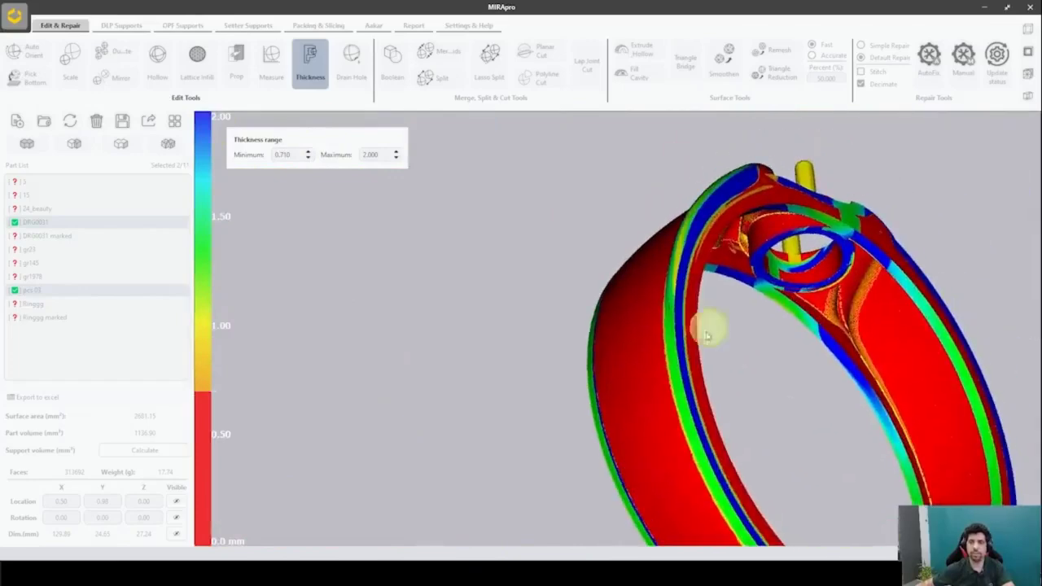
right_drag(731, 281, 745, 234)
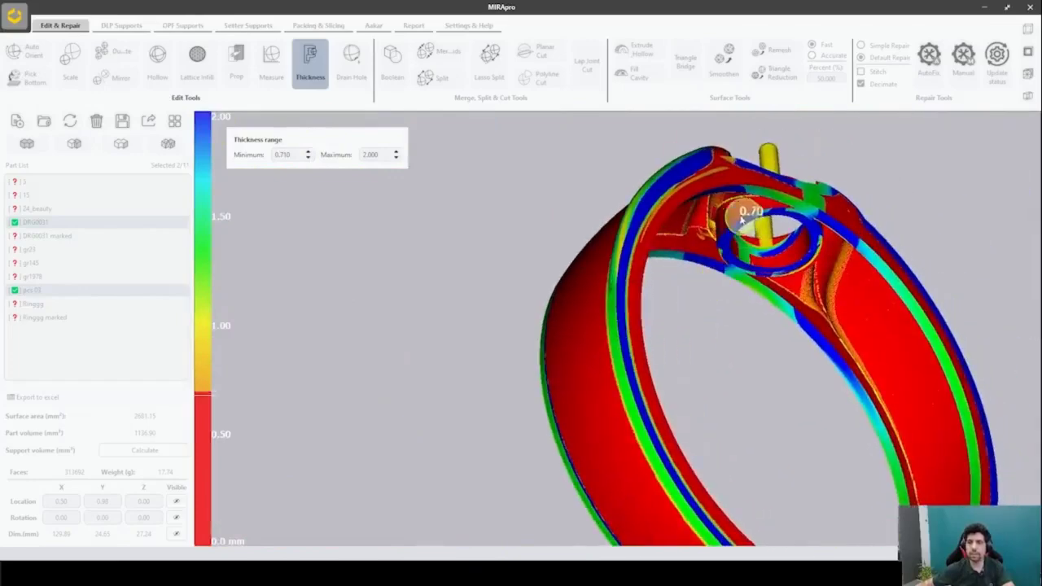
right_drag(858, 291, 775, 297)
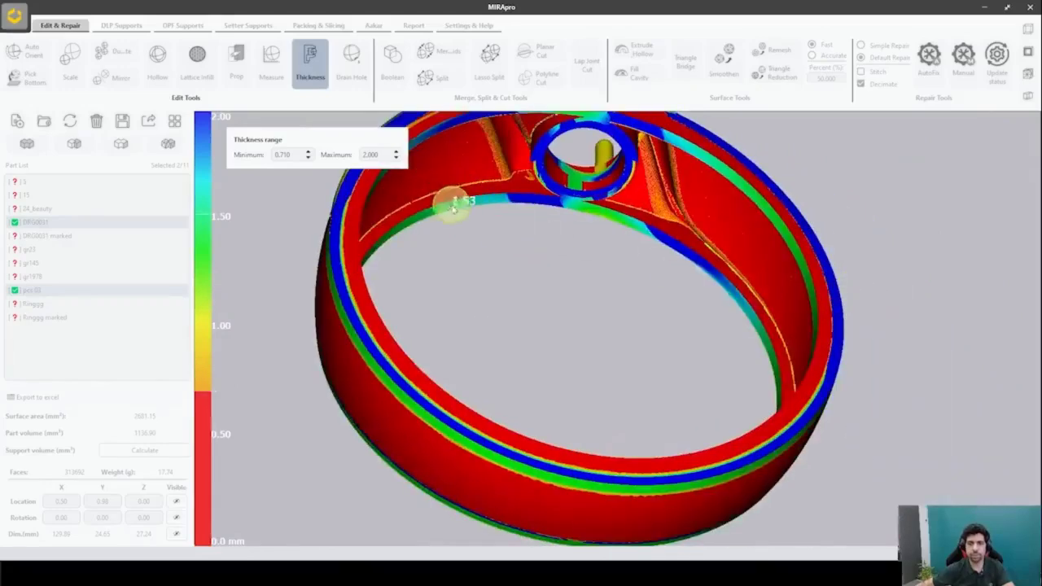
- Close the thickness analysis and select only DRG0031 marked, the separate stone-set top of the ring
click(308, 63)
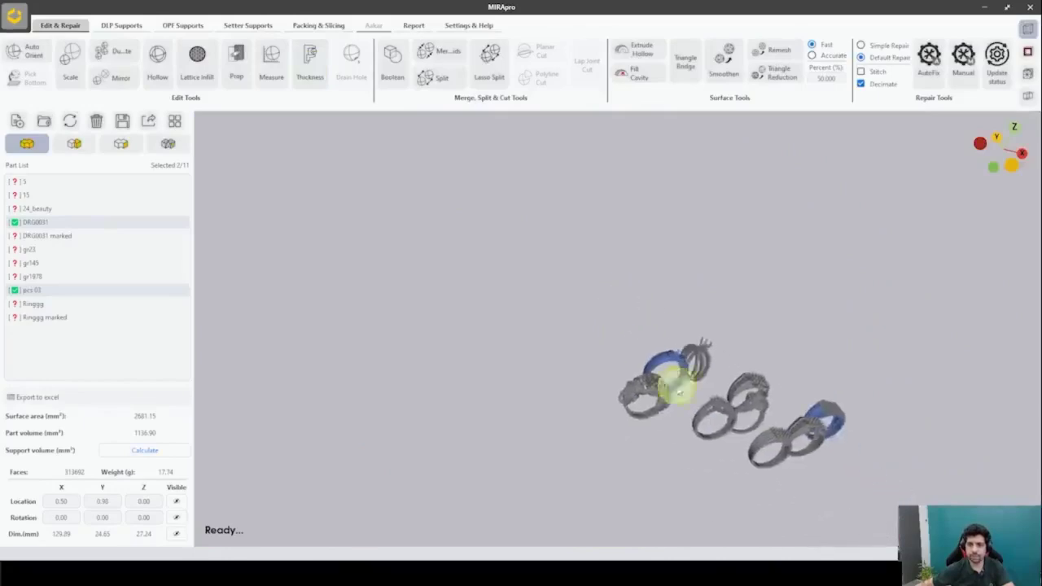
right_drag(769, 402, 625, 410)
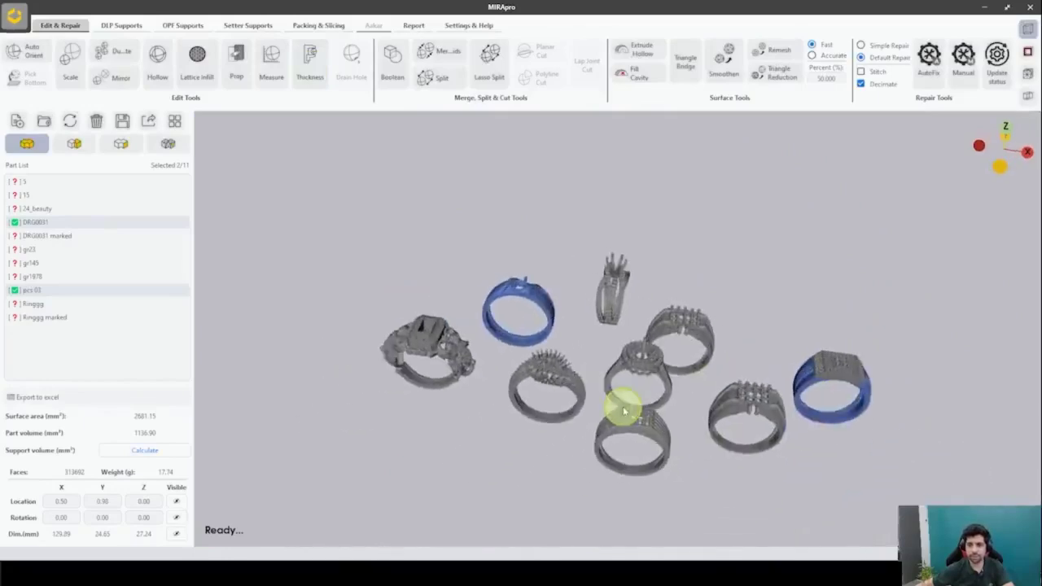
middle_drag(898, 397, 640, 405)
scroll(594, 408, up, 6)
right_drag(592, 412, 586, 507)
middle_drag(586, 507, 629, 274)
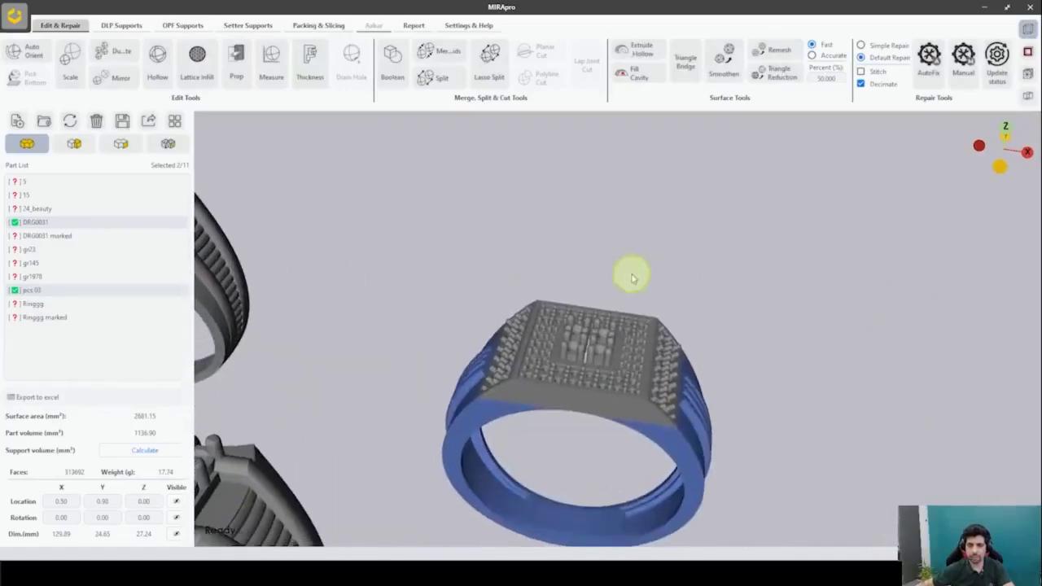
click(594, 348)
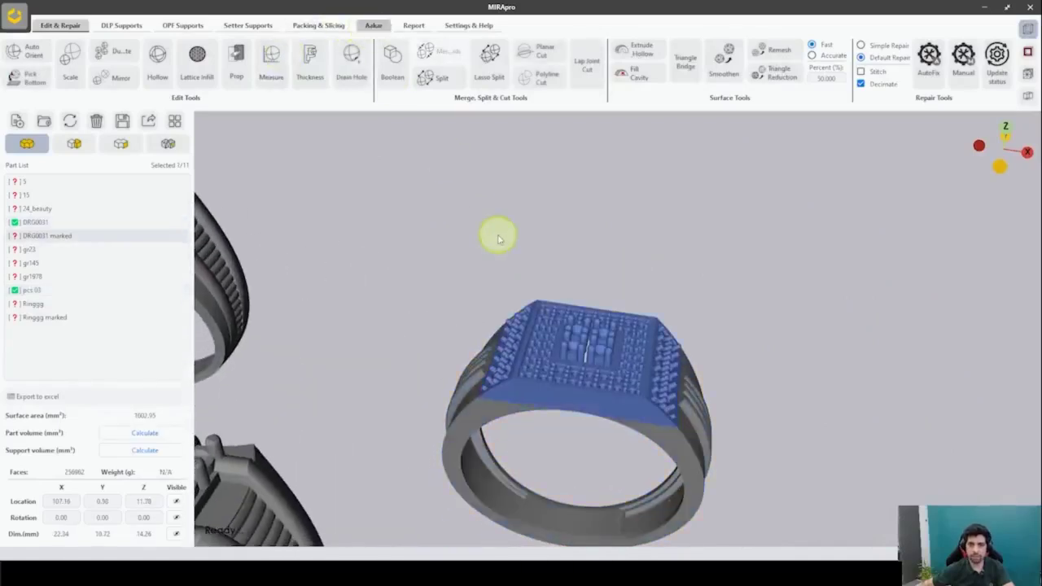
- Turn off temple mode in Aakar for DRG0031 marked and select the top's inner centre surface and both sloped side strips
right_drag(495, 235, 573, 255)
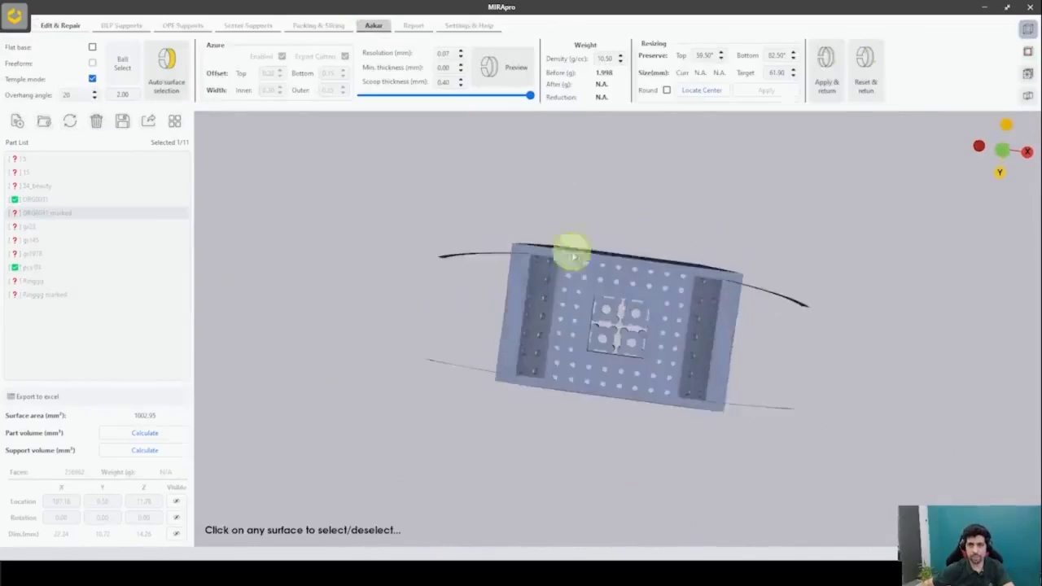
scroll(572, 255, up, 2)
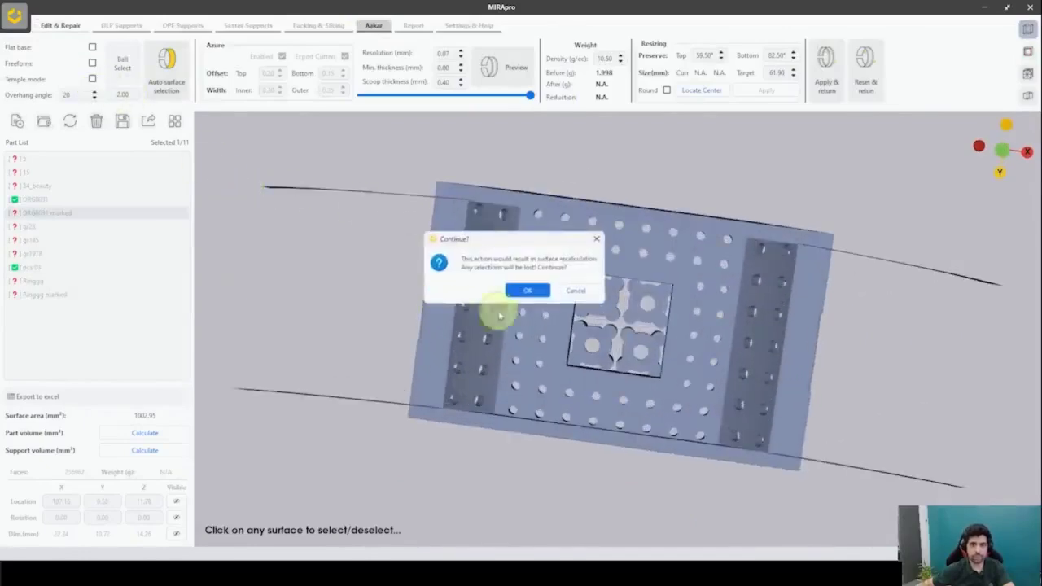
click(496, 281)
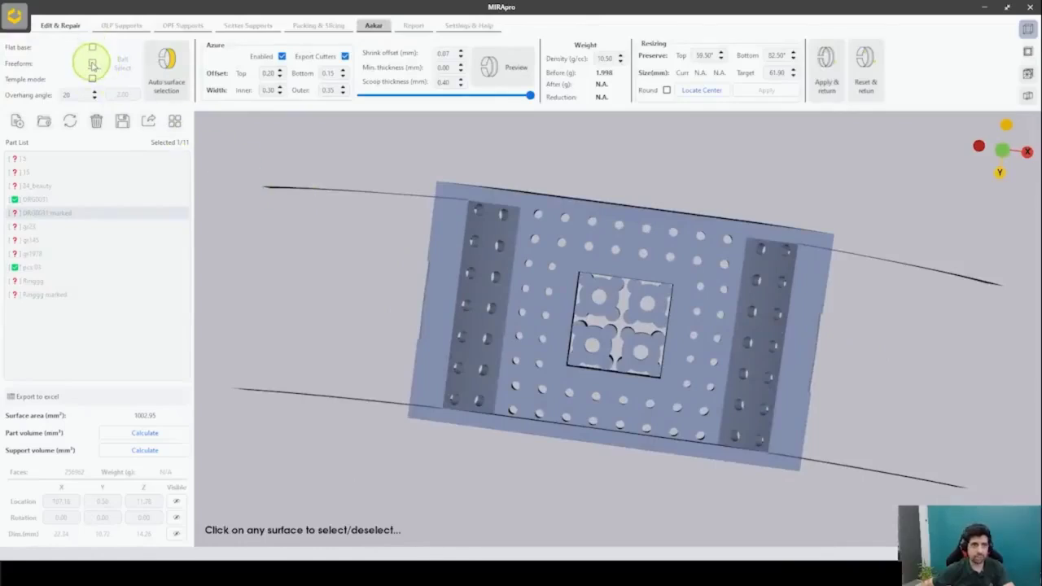
click(495, 288)
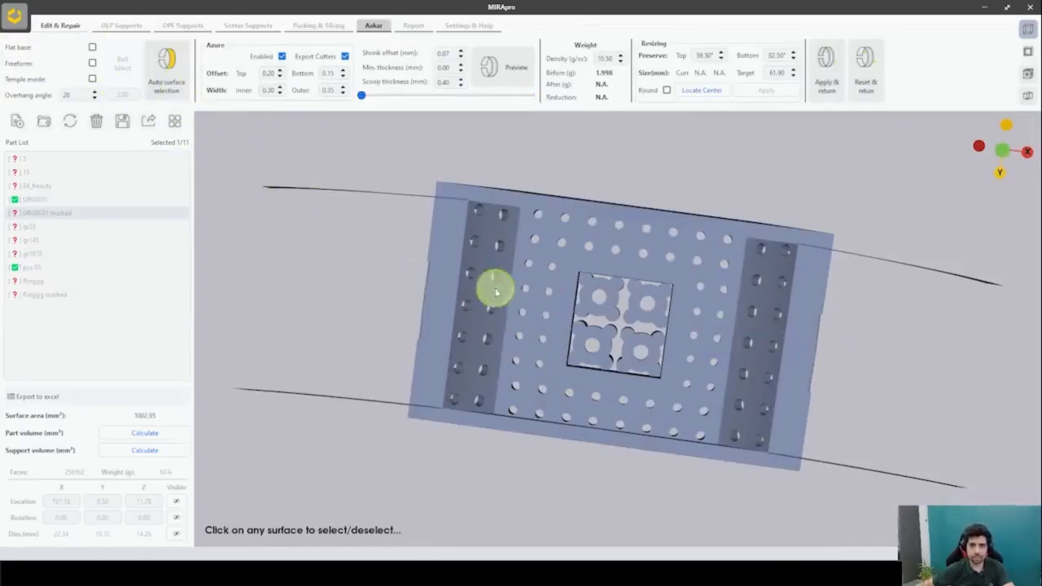
click(523, 292)
click(754, 334)
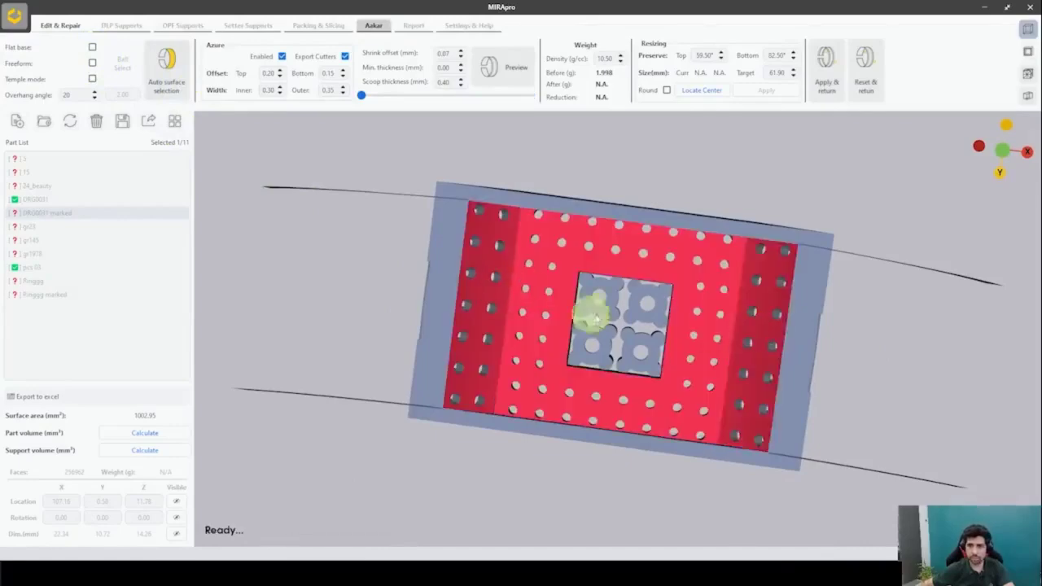
- Turn off cutter export, preview the azure pockets on the selected surfaces, and fade the preview fully to the scooped result
middle_drag(592, 315, 636, 273)
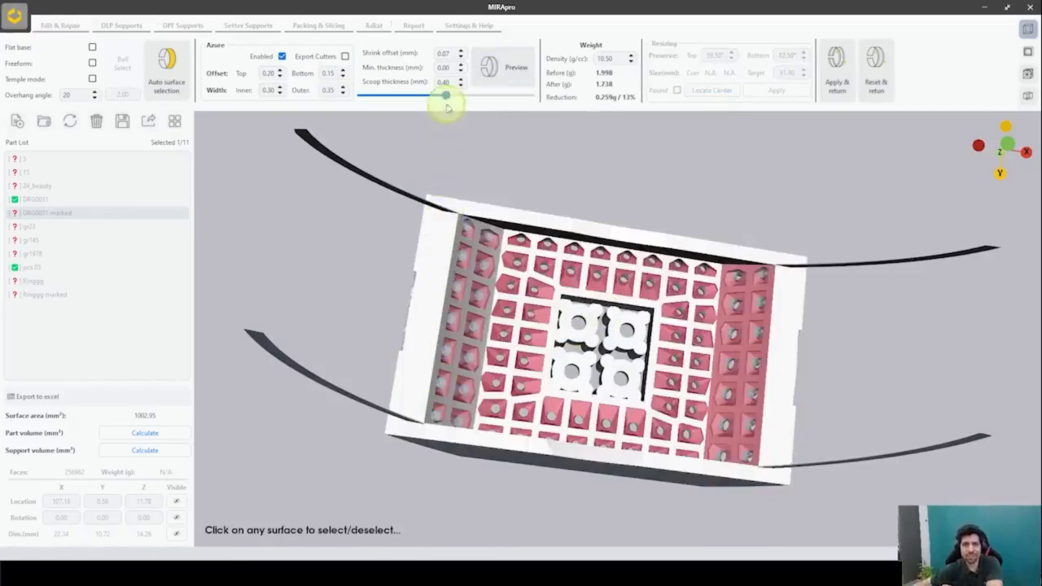
drag(448, 99, 615, 101)
middle_drag(672, 324, 662, 393)
scroll(465, 377, up, 5)
middle_drag(465, 376, 513, 366)
scroll(513, 366, down, 2)
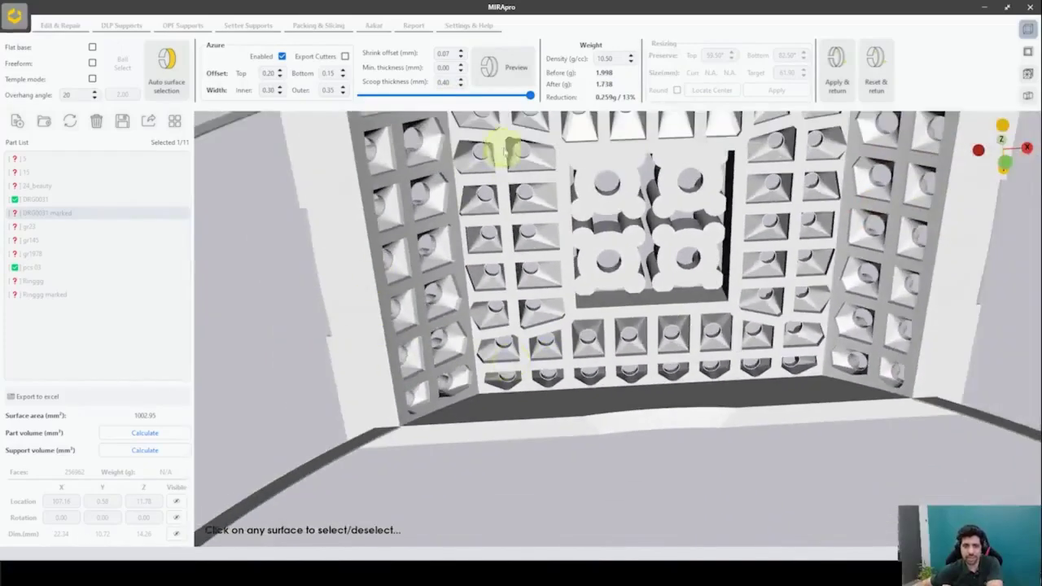
mouse_move(530, 95)
mouse_down()
mouse_move(362, 96)
mouse_move(530, 95)
mouse_up()
- Examine the previewed pockets around the centre opening and side strips, and apply the azure scooping to DRG0031 marked
scroll(490, 287, up, 2)
scroll(527, 378, up, 2)
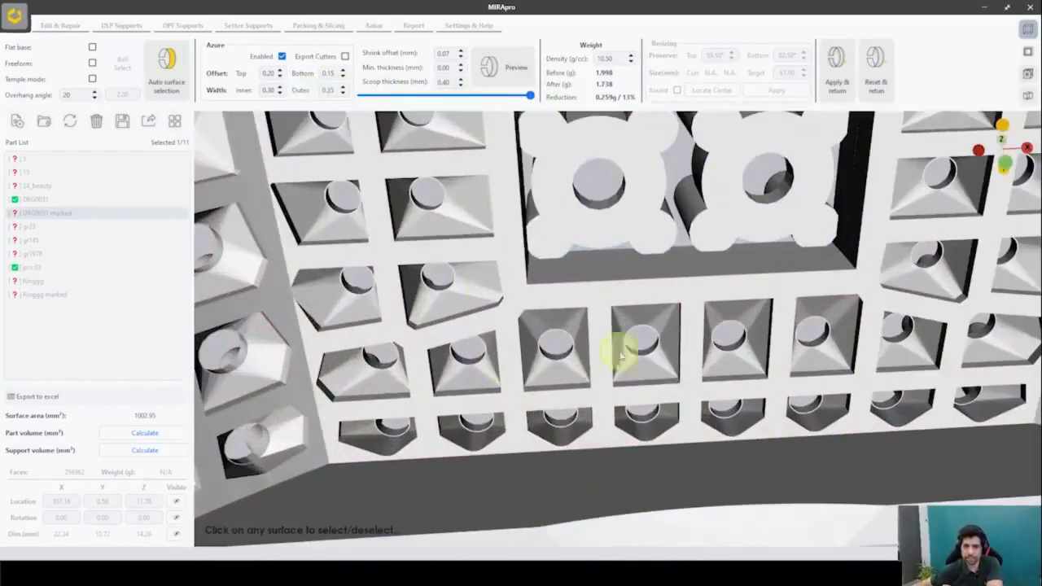
scroll(682, 330, down, 2)
middle_drag(692, 327, 509, 425)
middle_drag(753, 313, 741, 358)
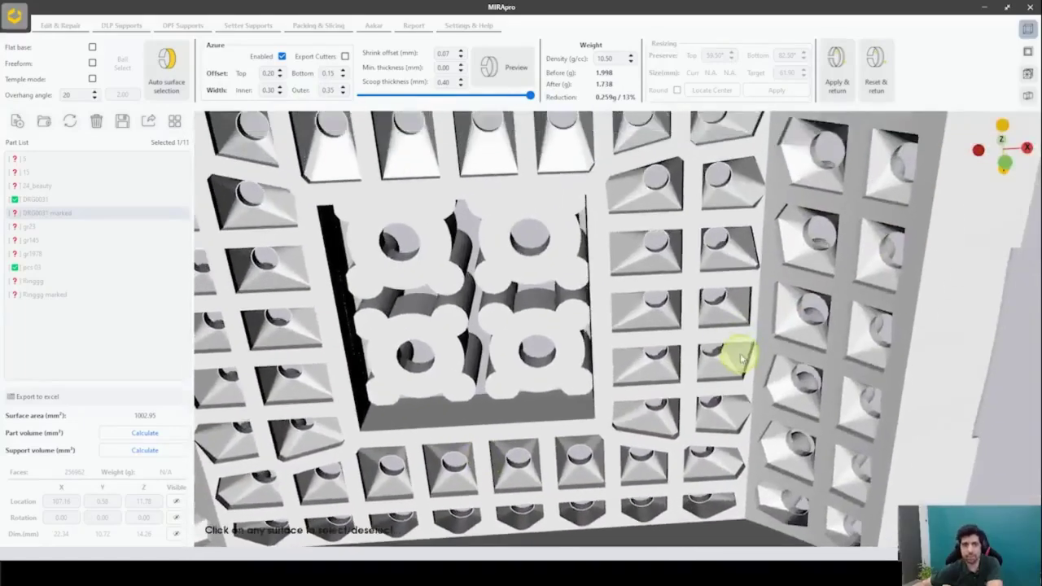
right_drag(734, 315, 794, 250)
middle_drag(739, 270, 820, 266)
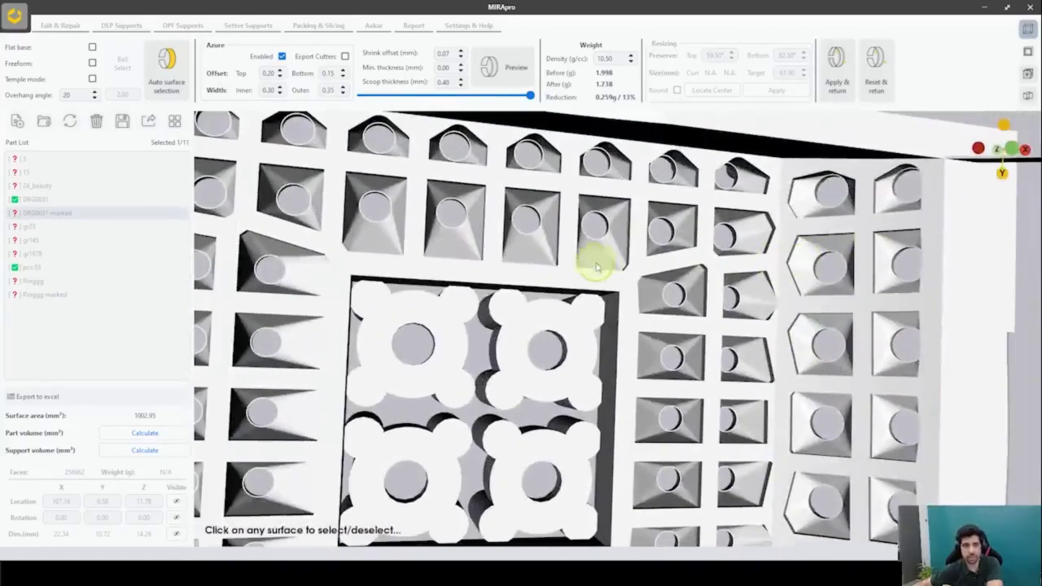
scroll(572, 271, down, 3)
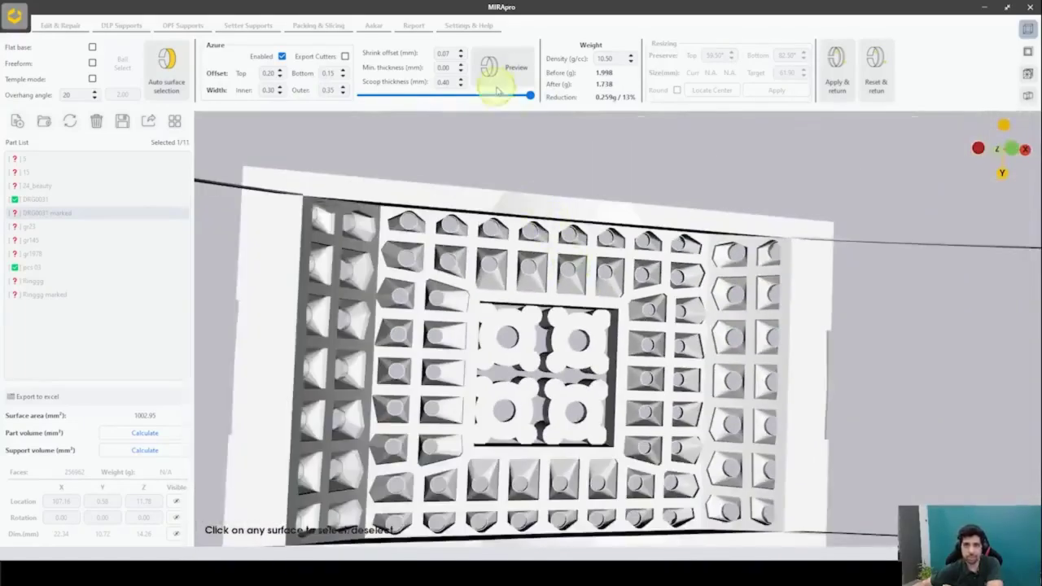
click(873, 82)
- Clear the selection and examine the azure pockets inside the DRG0031 ring next to the grooved shoulders
scroll(716, 317, up, 2)
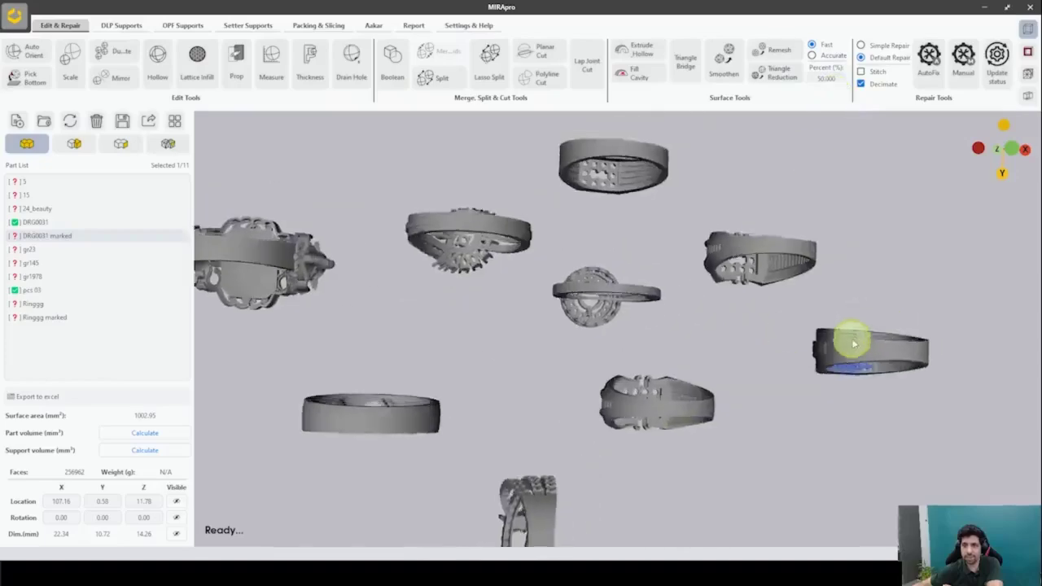
right_drag(798, 441, 812, 478)
click(895, 355)
scroll(881, 297, up, 5)
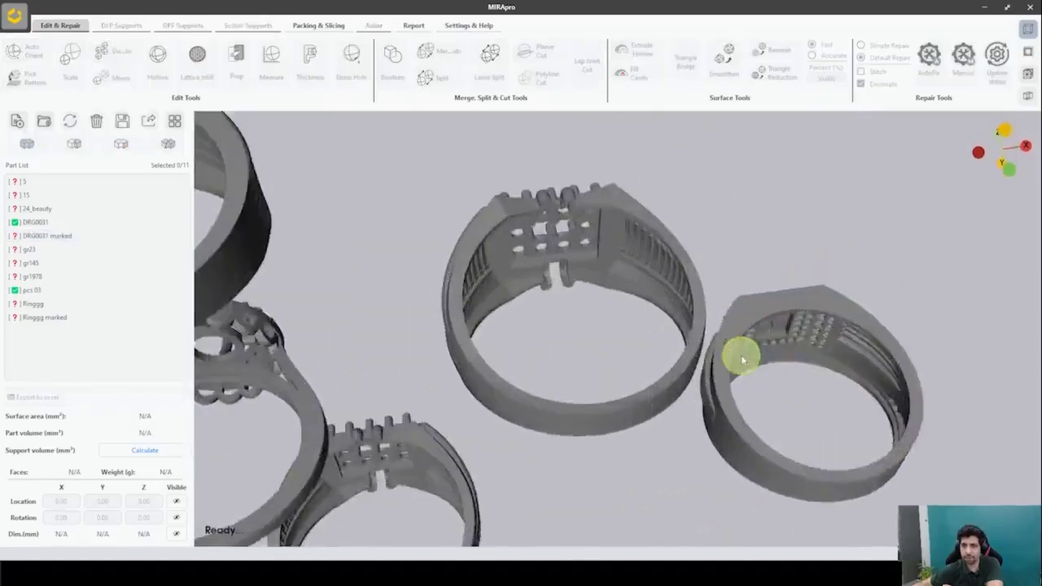
middle_drag(742, 359, 605, 321)
scroll(605, 322, up, 4)
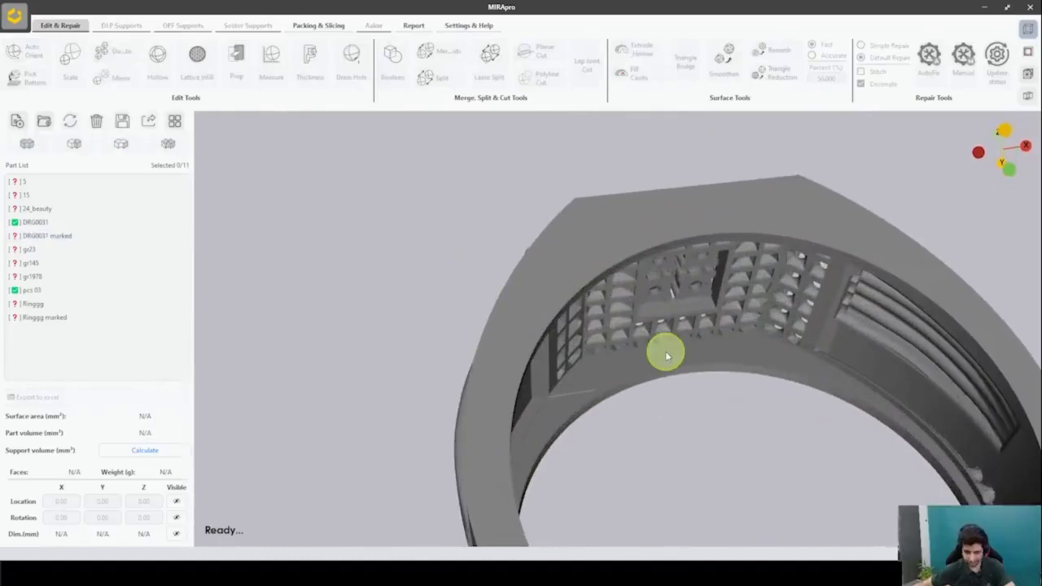
scroll(666, 356, up, 2)
right_drag(667, 356, 476, 256)
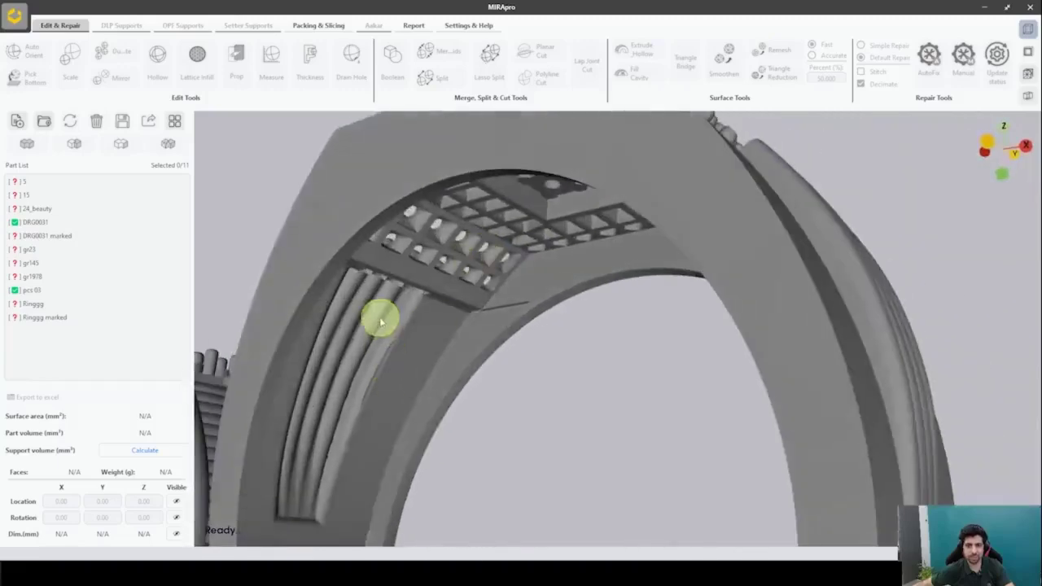
right_drag(381, 323, 518, 363)
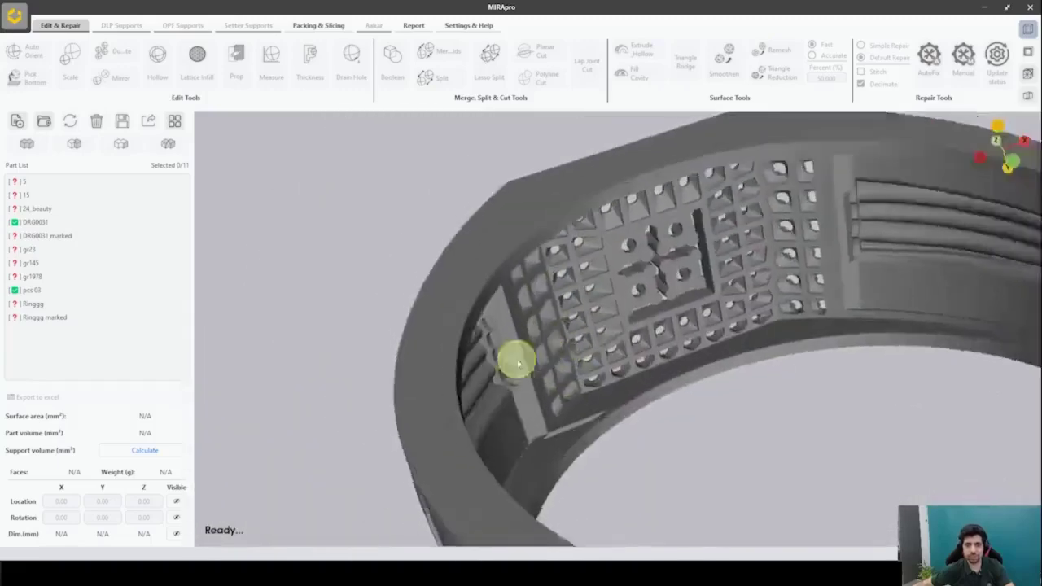
- Inspect the pocket grid beneath the stone-set top from several angles, including its joins with both shoulders
middle_drag(518, 363, 668, 314)
scroll(667, 314, up, 5)
right_drag(693, 277, 572, 366)
scroll(621, 372, down, 4)
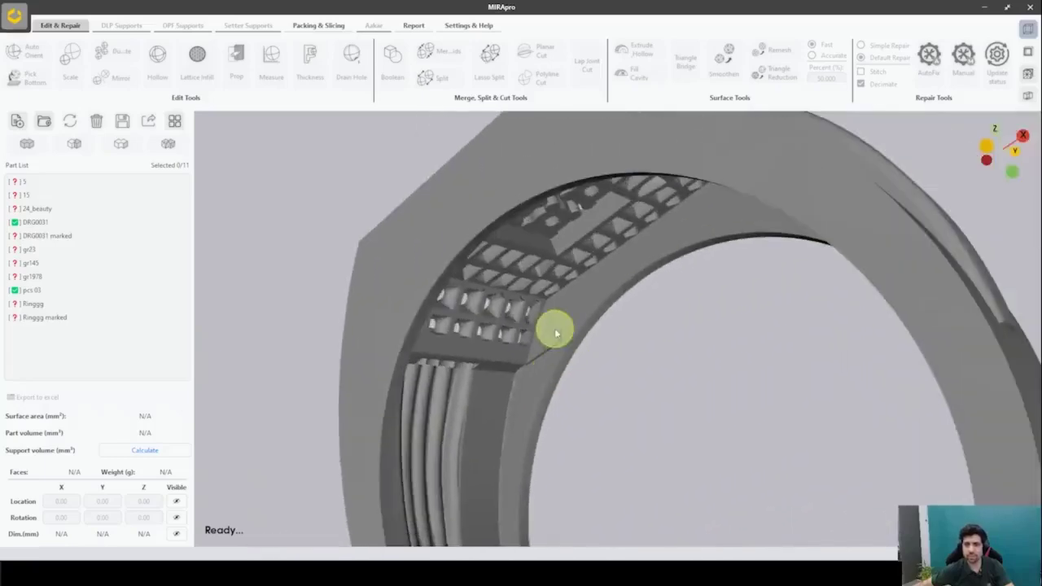
right_drag(556, 332, 583, 192)
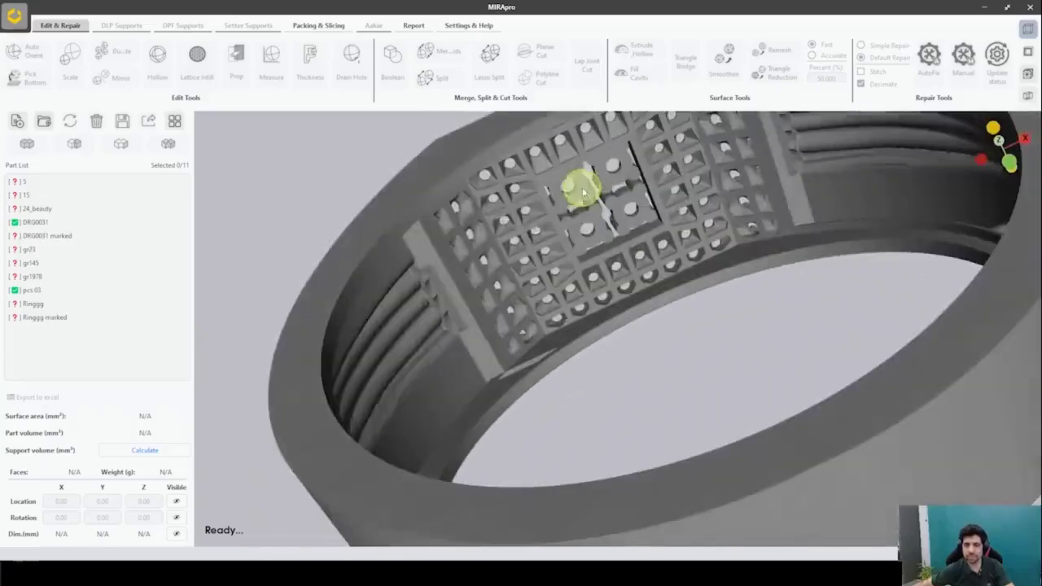
right_drag(651, 235, 560, 407)
right_drag(614, 317, 509, 269)
- Check the volume and weight of the DRG0031 band and its marked top in turn
click(616, 225)
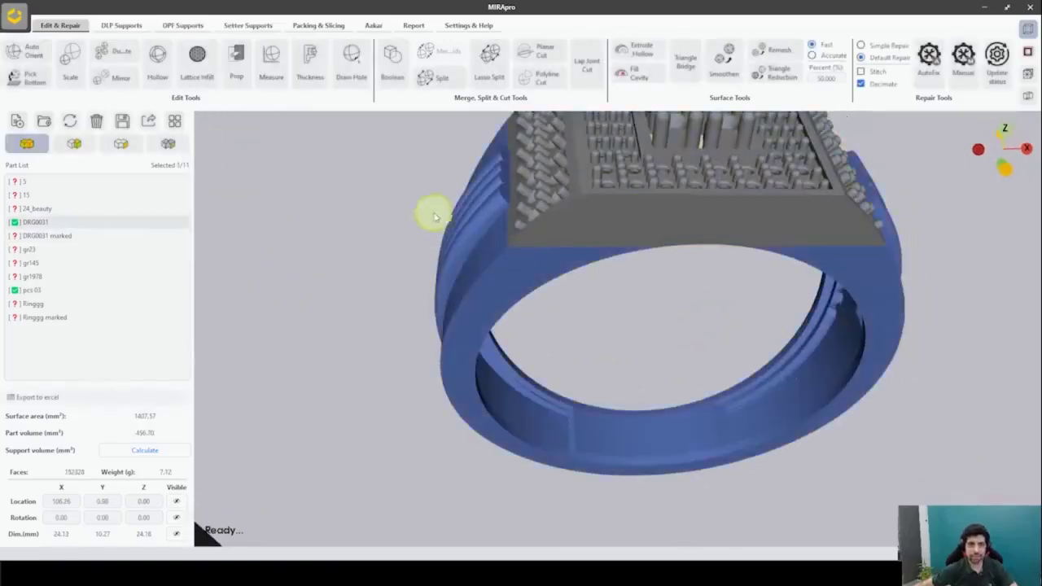
click(562, 206)
click(530, 262)
click(558, 225)
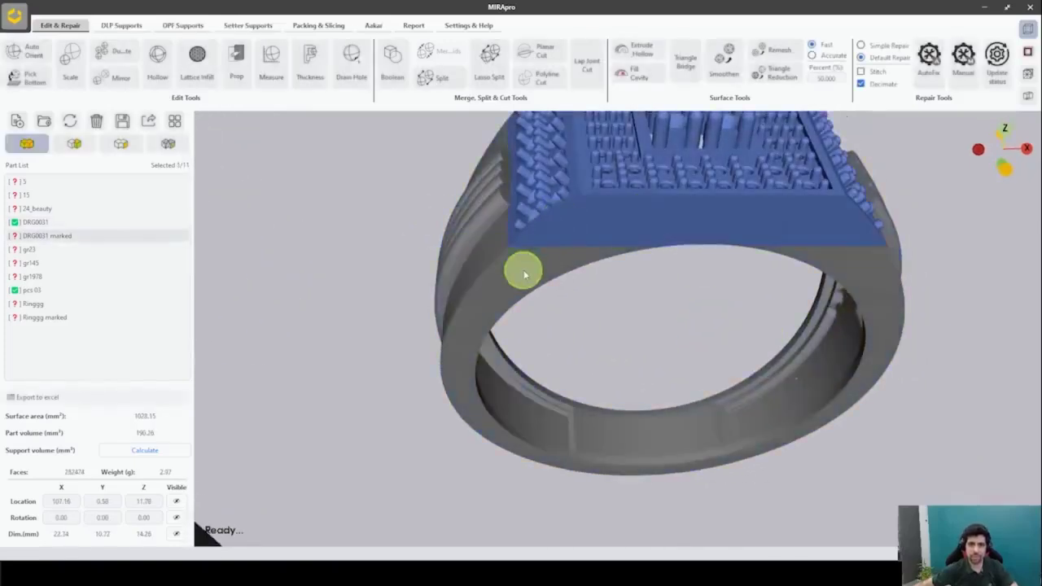
- Merge DRG0031 and DRG0031 marked into one part named new_ScoopDR031
click(527, 271)
ctrl+click(82, 236)
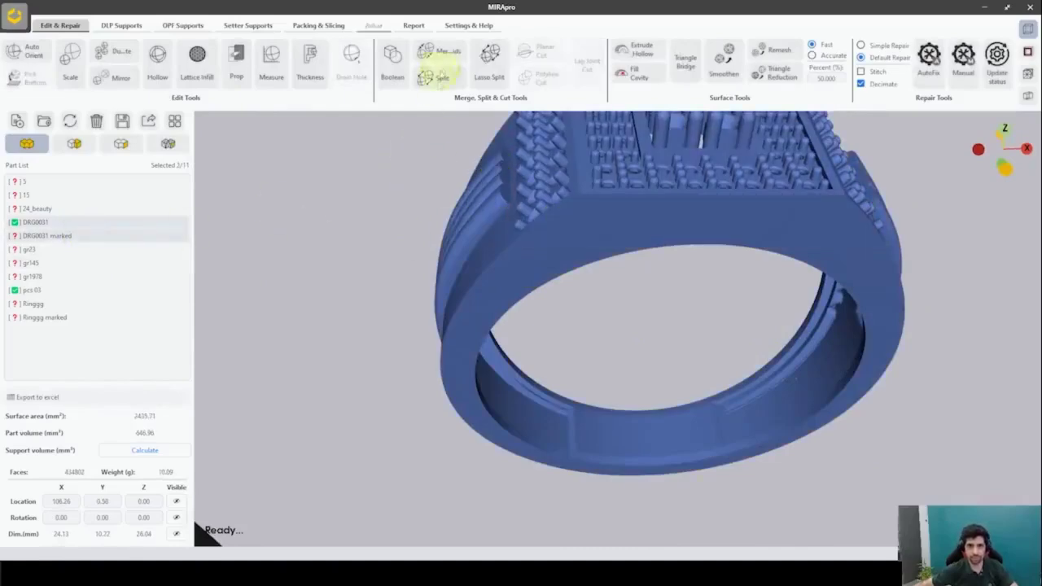
click(444, 54)
text(n)
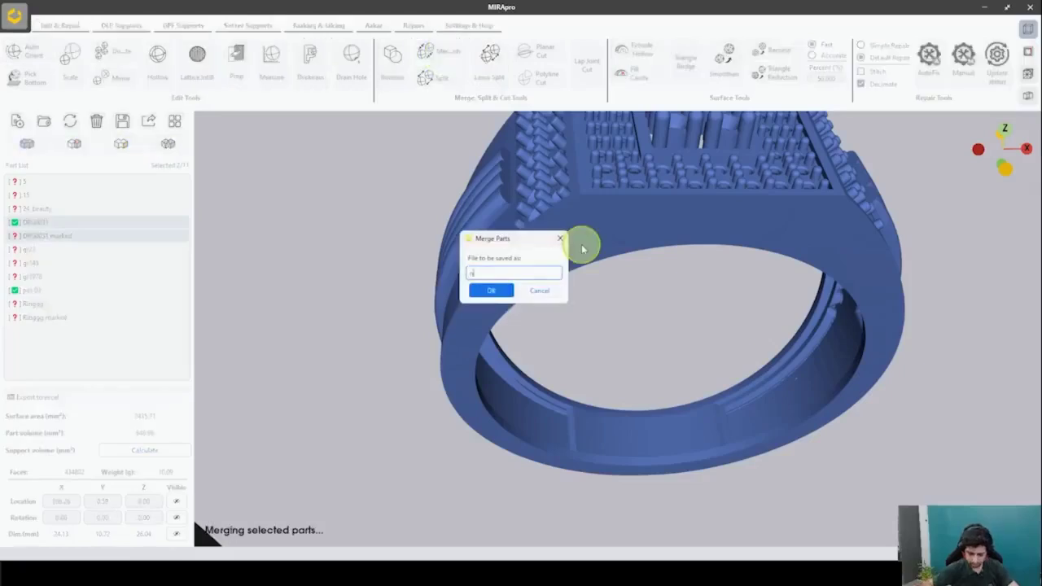
text(ew_Scoop01)
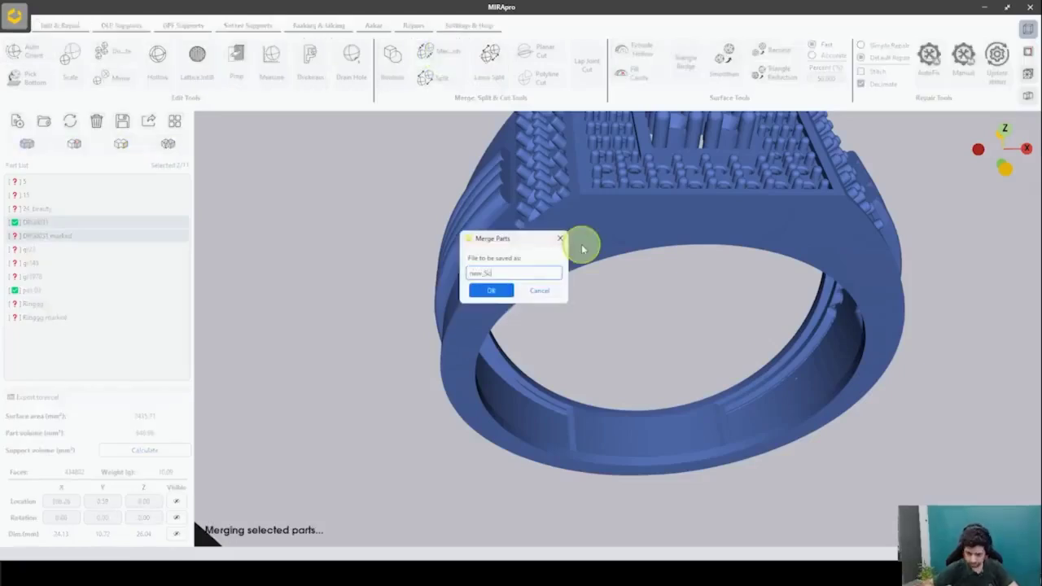
text(f)
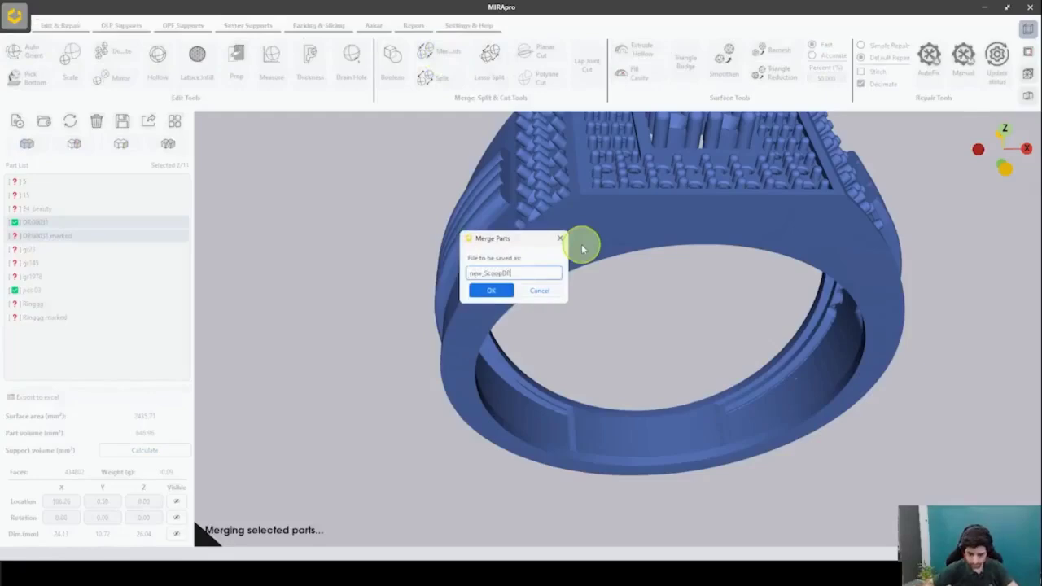
key(BackSpace)
text(R031)
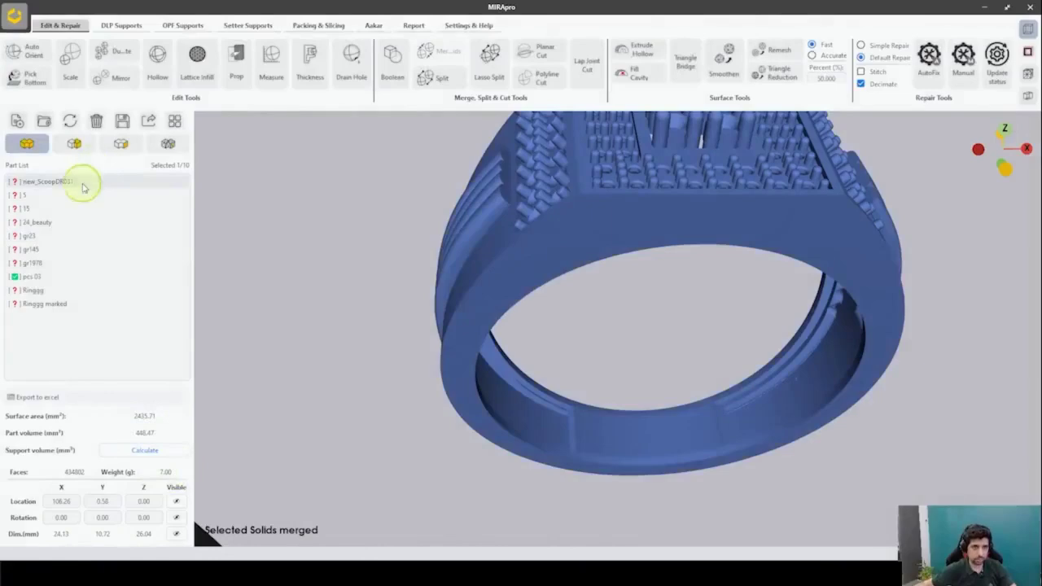
- Import the original DRG0031.stl ring and calculate its part volume
click(17, 121)
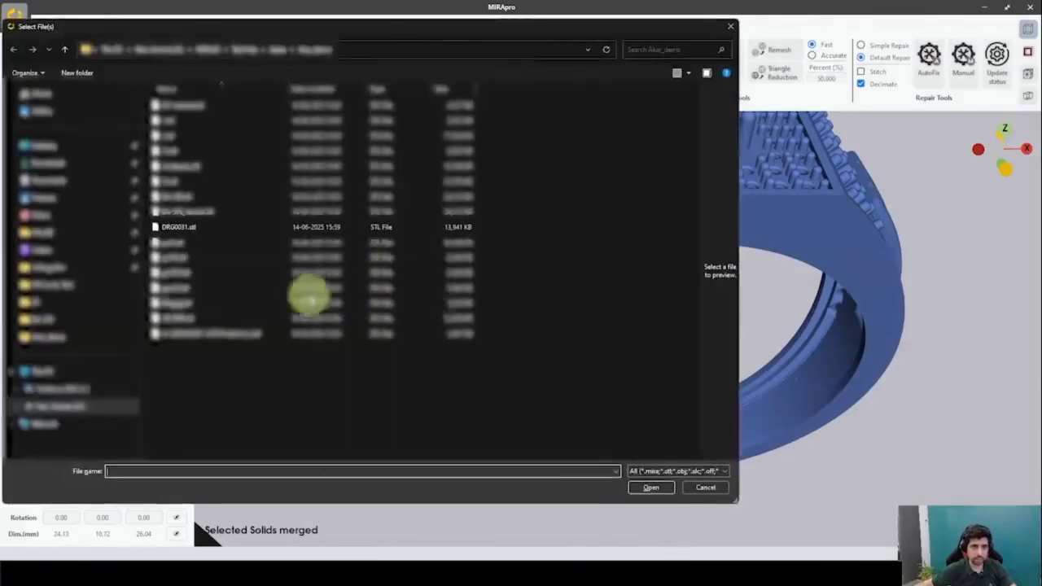
double_click(274, 228)
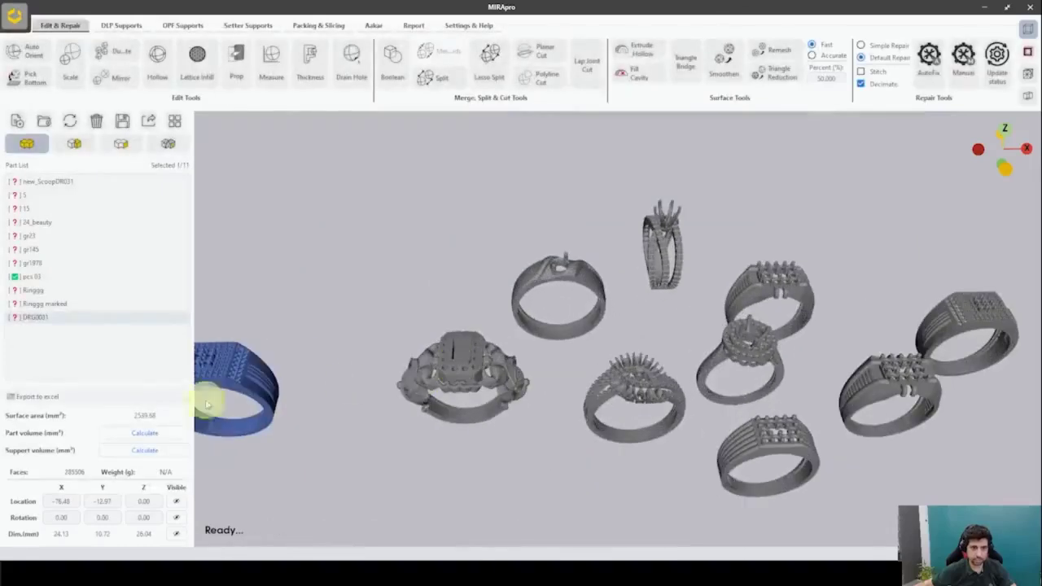
click(138, 438)
middle_drag(331, 413, 565, 334)
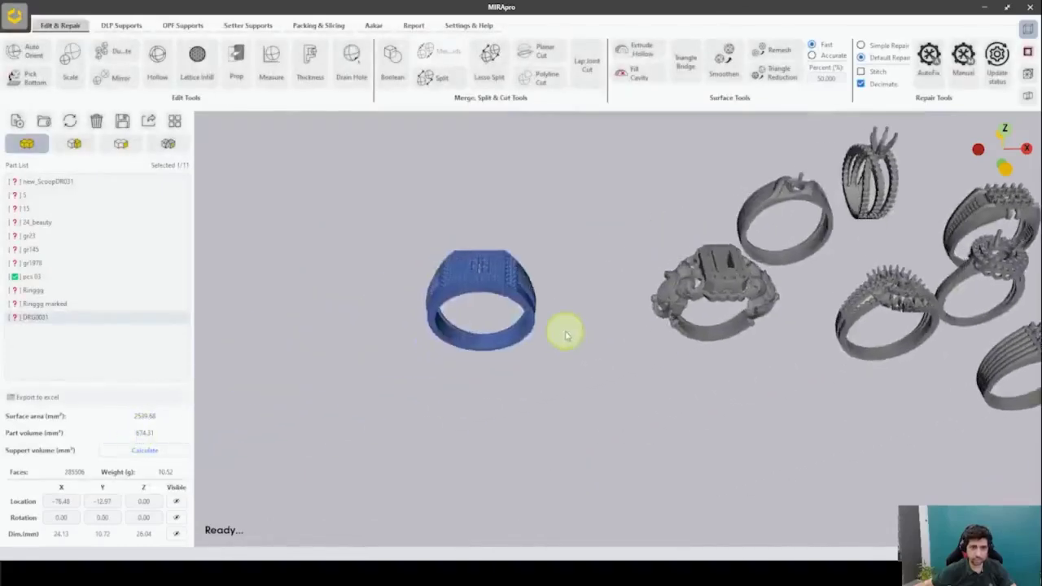
scroll(500, 313, up, 4)
- Move the merged new_ScoopDR031 ring next to the imported original DRG0031
scroll(445, 330, down, 5)
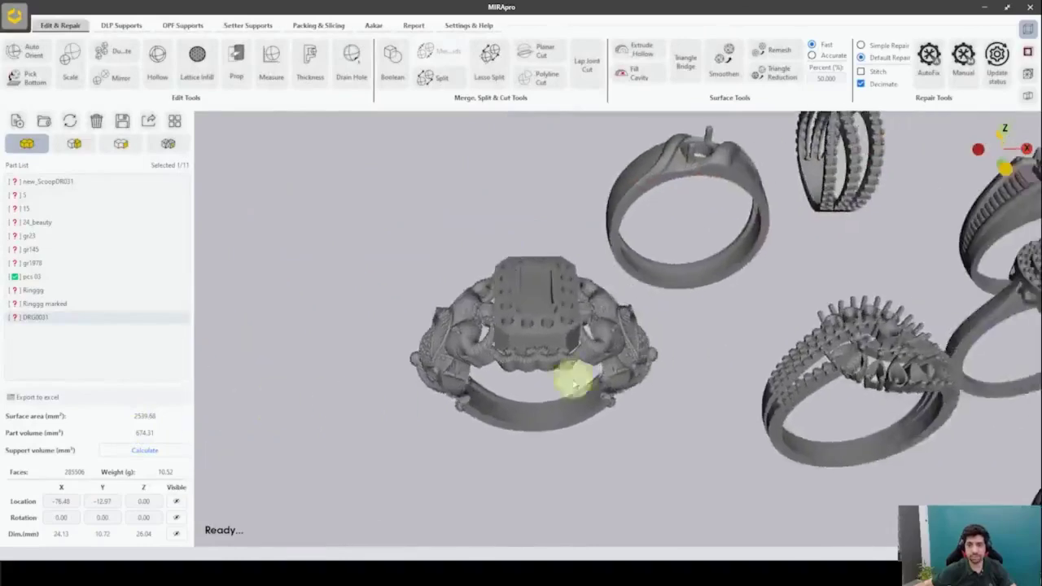
drag(988, 302, 339, 413)
right_drag(339, 413, 470, 276)
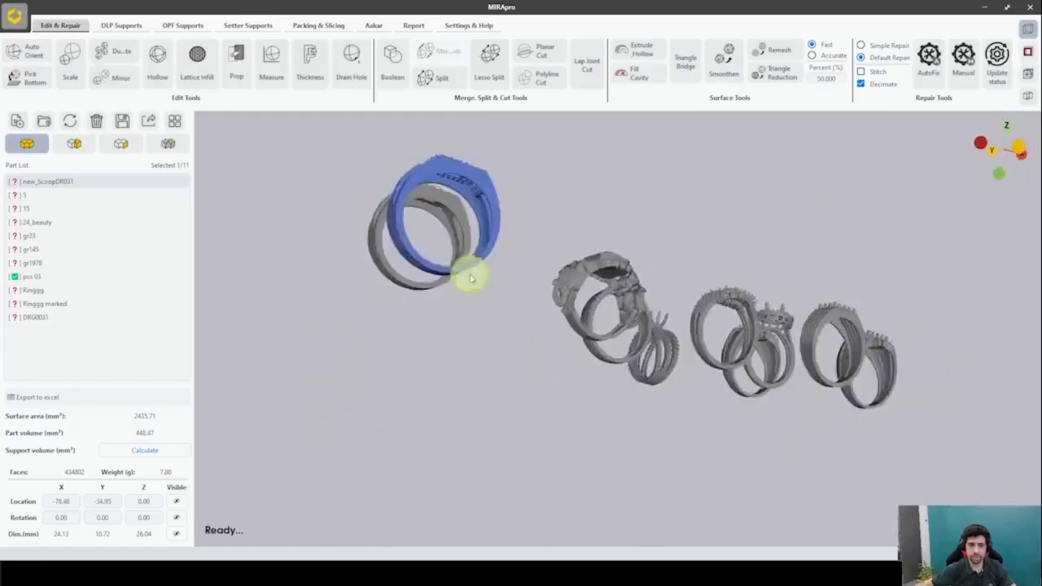
- Compare the inner sides of new_ScoopDR031 and the original DRG0031, and look over the neighbouring rings
scroll(415, 207, up, 4)
middle_drag(414, 204, 497, 269)
scroll(440, 262, up, 2)
right_drag(436, 265, 461, 295)
scroll(461, 282, up, 5)
scroll(461, 282, down, 5)
right_drag(597, 236, 597, 363)
scroll(636, 252, up, 2)
scroll(595, 366, up, 3)
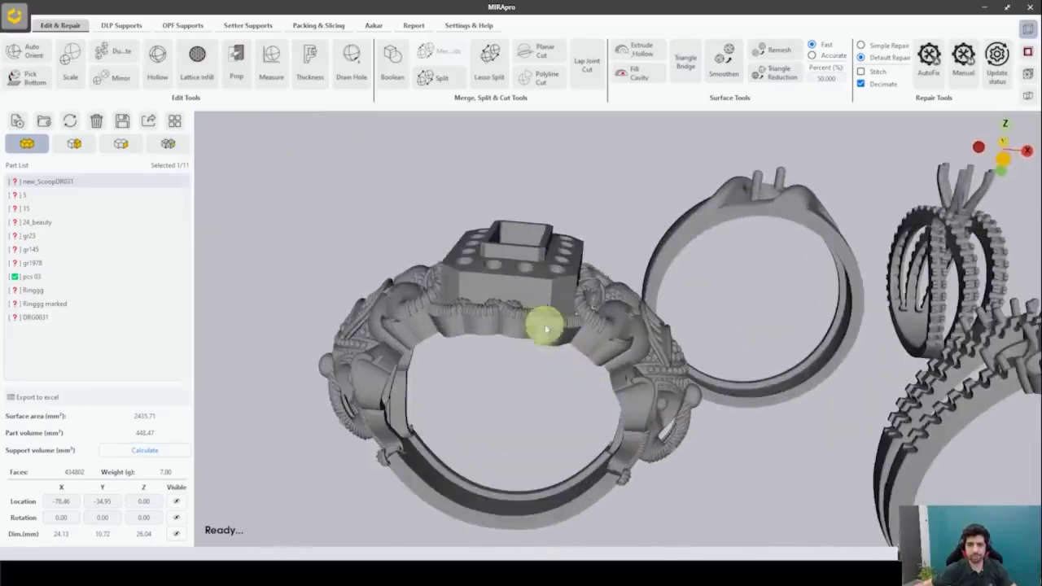
click(483, 310)
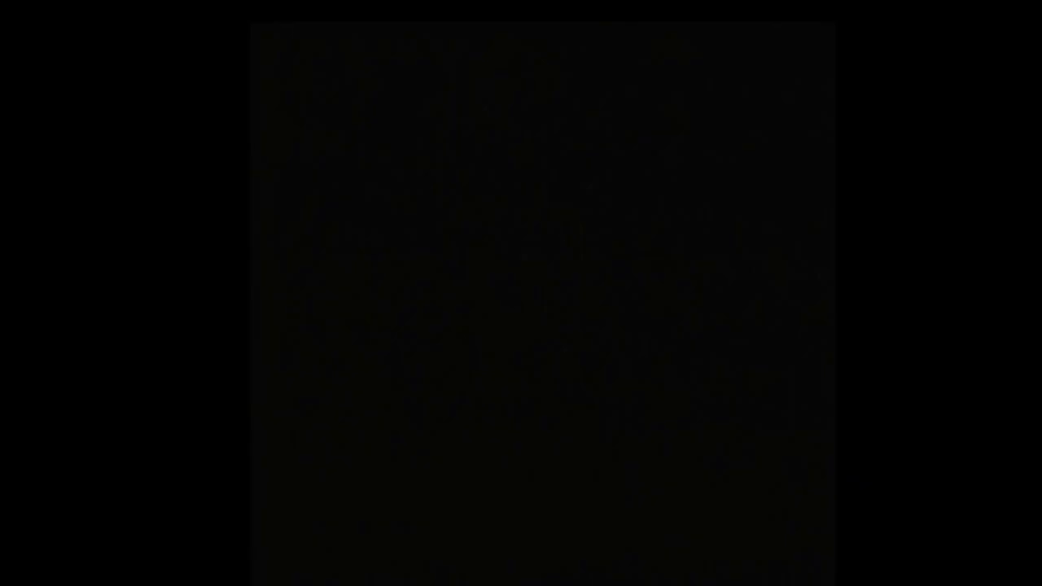